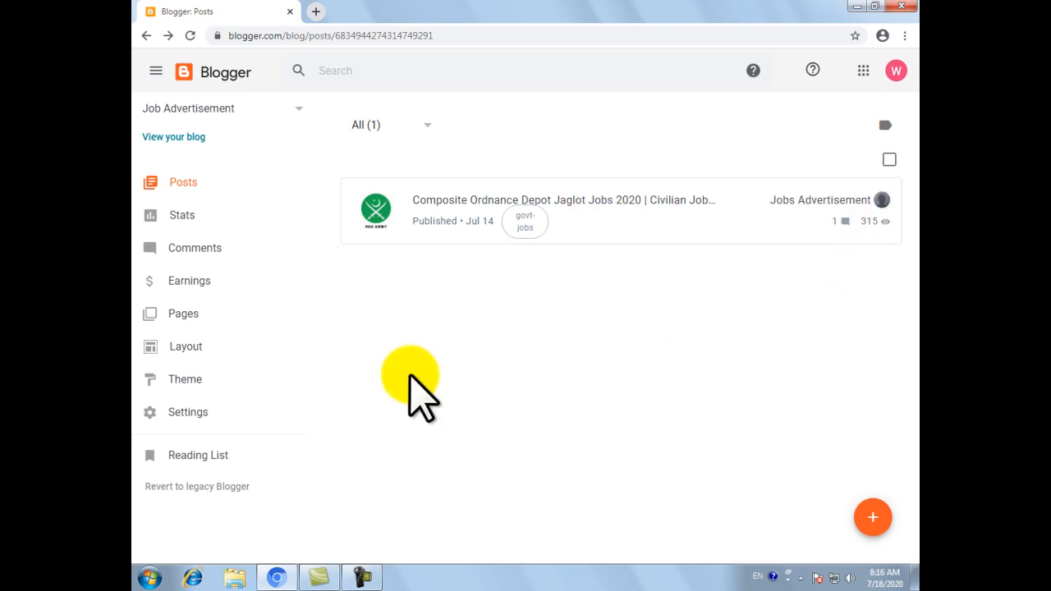
Create a new post from the Job Advertisement blog's posts list
left_click(229, 185)
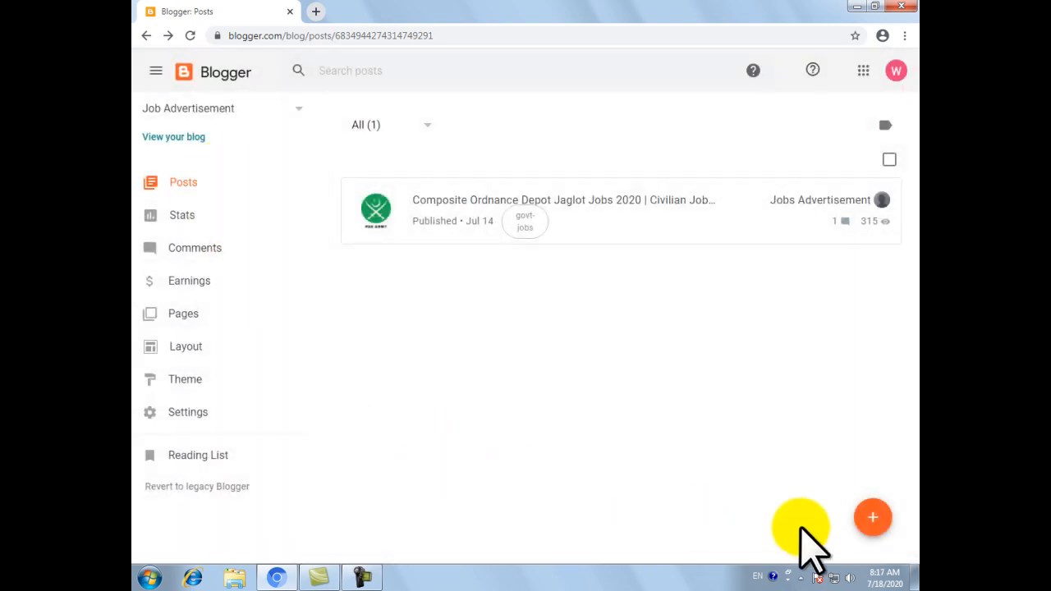
left_click(887, 529)
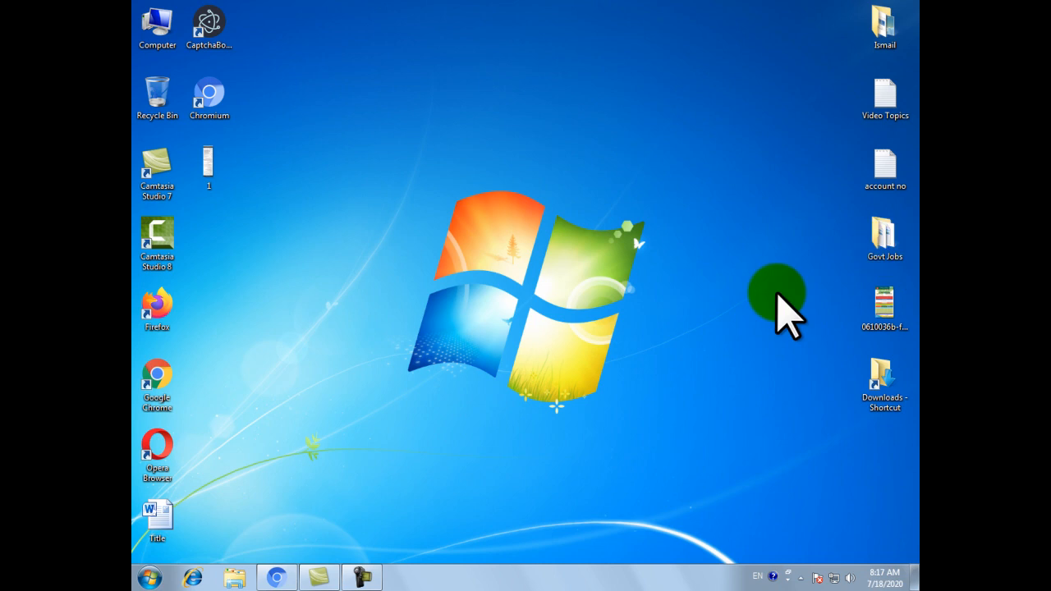
Open the Job Advertisement Word document from the desktop's Govt Jobs folder, dismiss the activation wizard and review the text
double_click(898, 243)
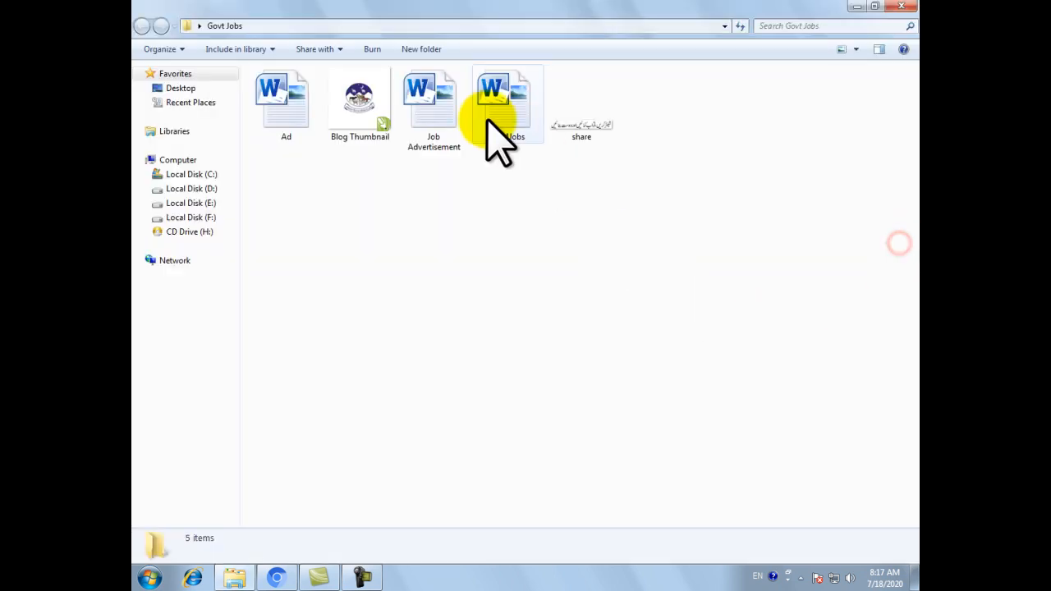
double_click(428, 117)
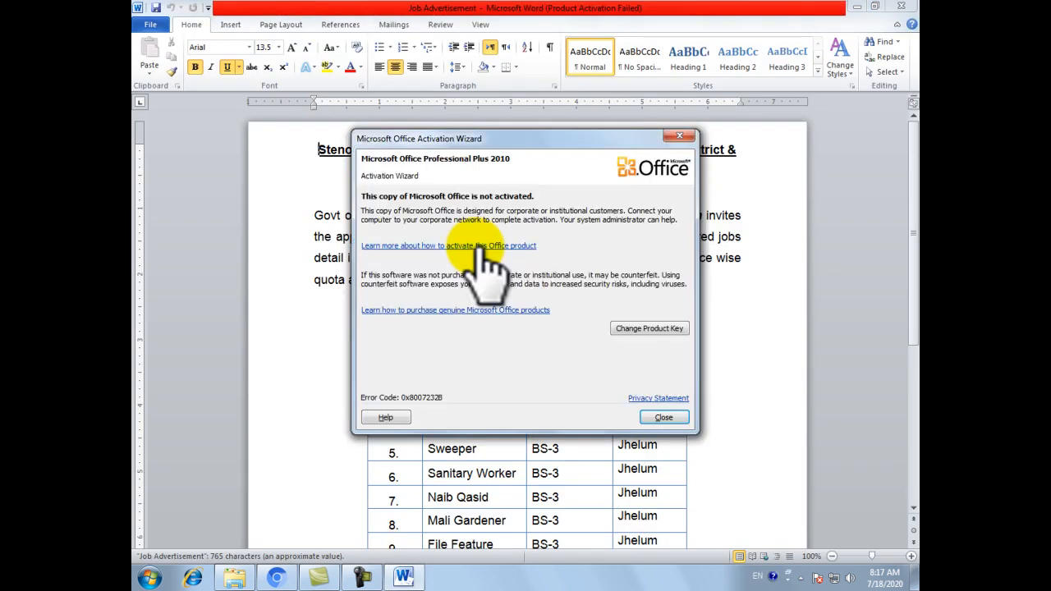
left_click(663, 417)
scroll(509, 362, "down", 4)
scroll(493, 394, "down", 3)
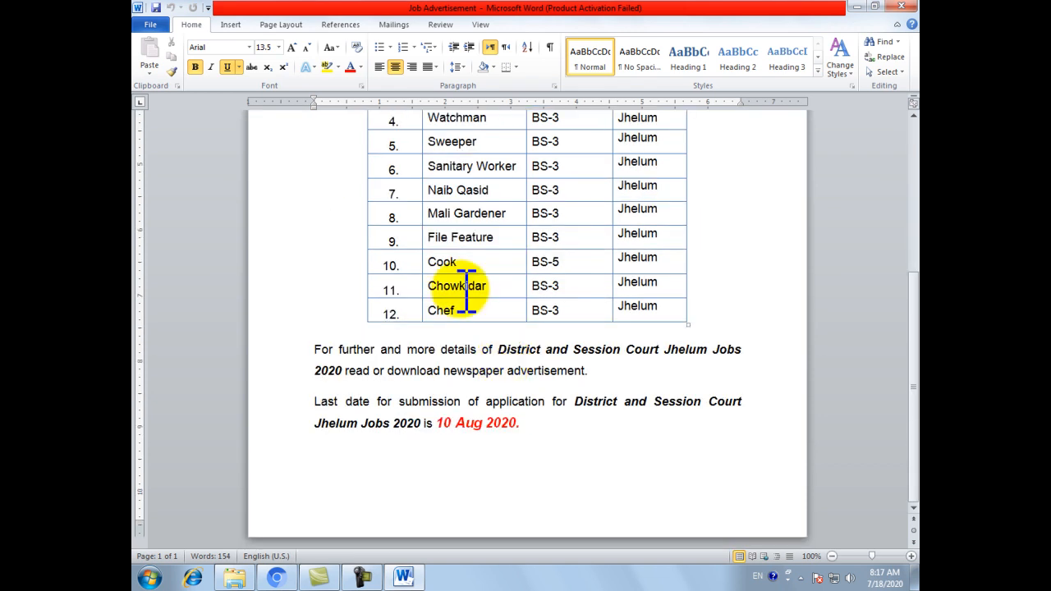
scroll(473, 288, "up", 8)
Copy the document's entire content and paste it into the body of the new Blogger post
key("ctrl+a")
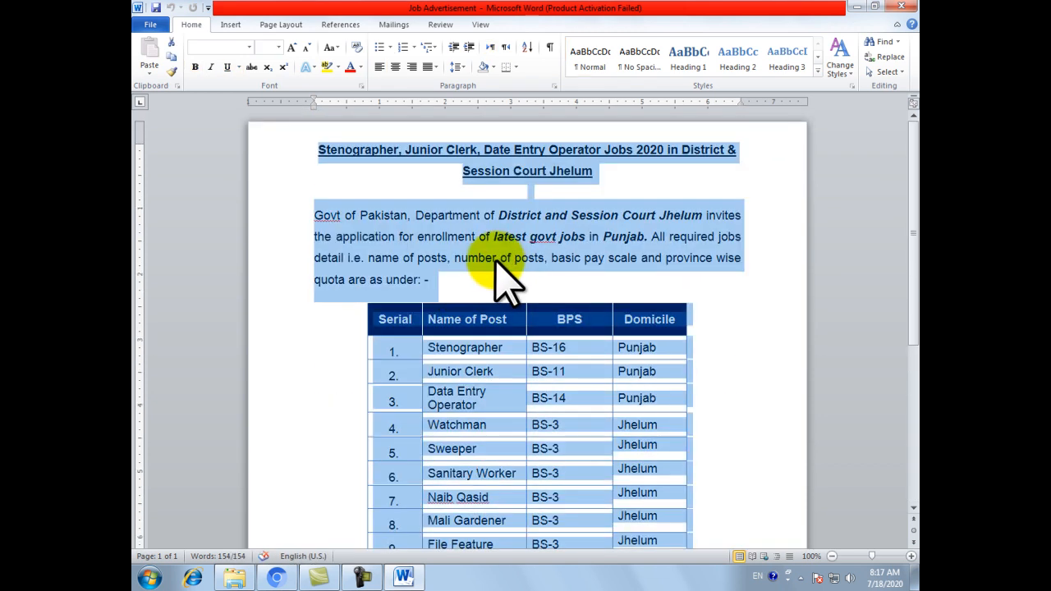
left_click(279, 576)
left_click(316, 263)
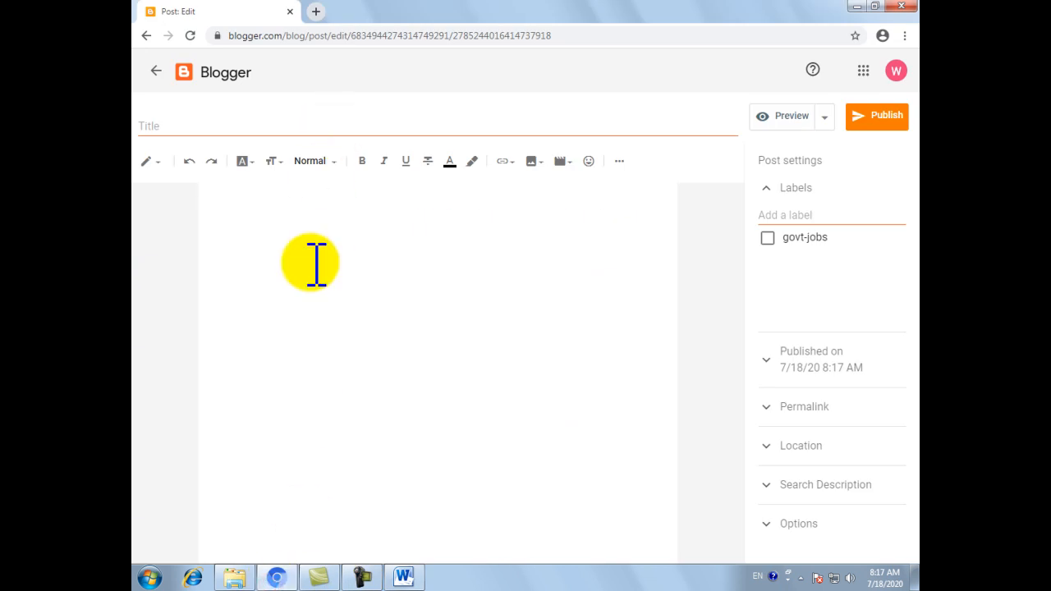
key("ctrl+v")
scroll(390, 403, "up", 5)
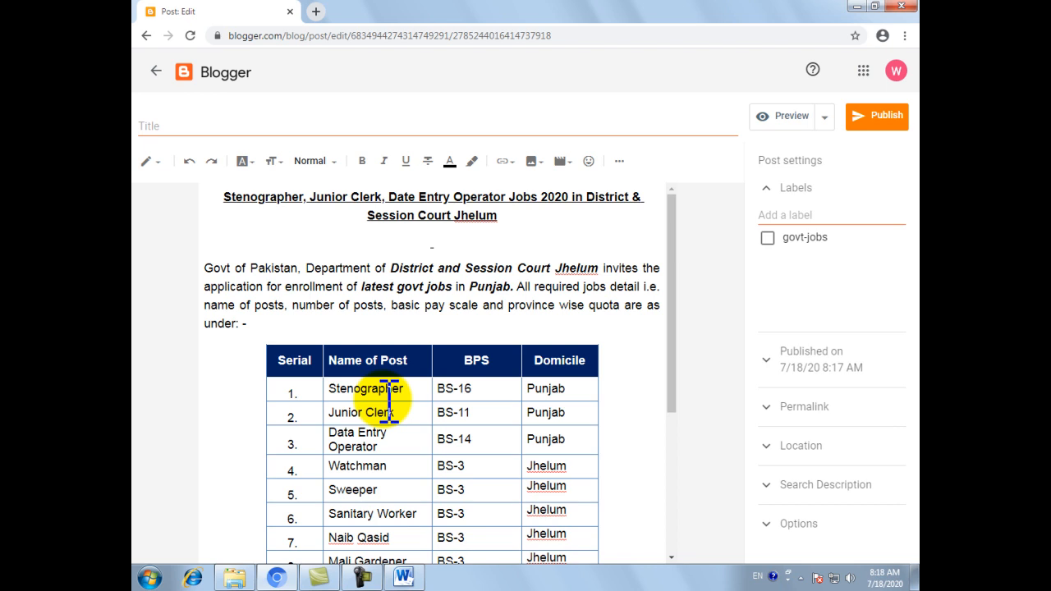
Move the heading "Stenographer, Junior Clerk, Date Entry Operator Jobs 2020 in District & Session Court Jhelum" from the body into the post title
left_click_drag(220, 197, 516, 218)
key("ctrl+c")
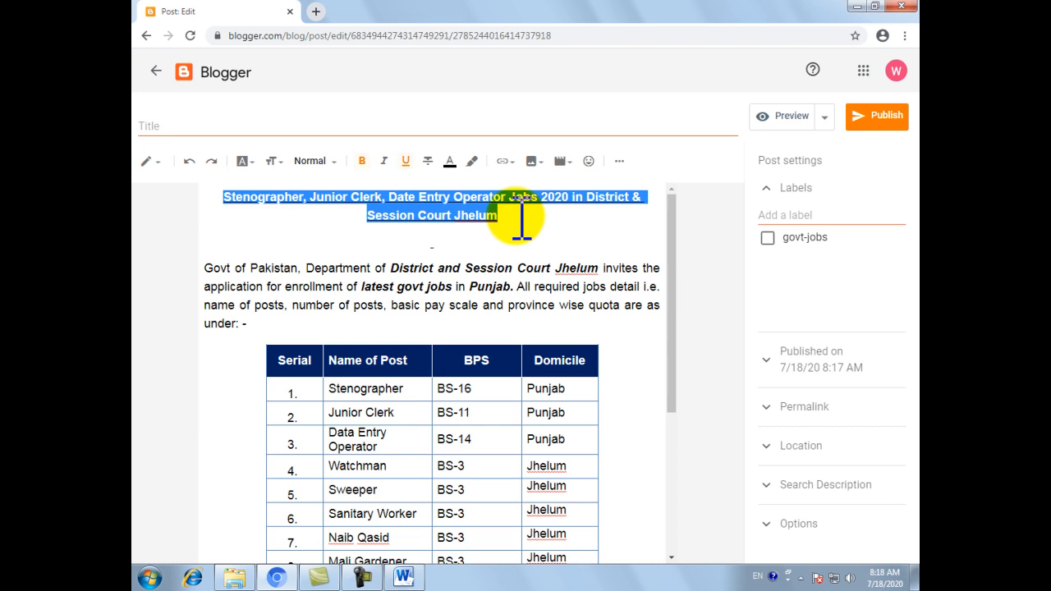
key("BackSpace")
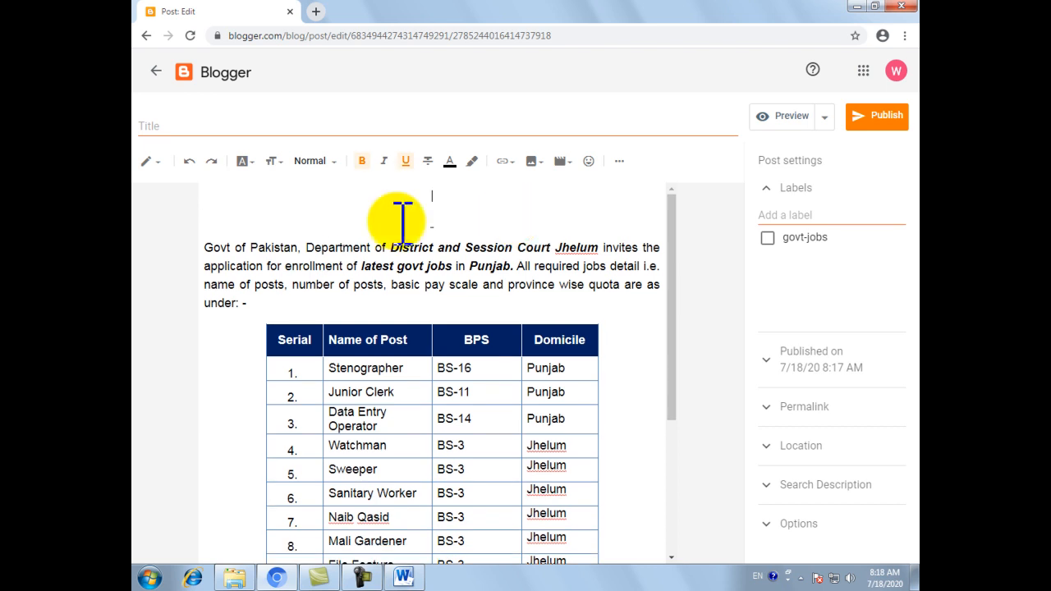
left_click(174, 123)
key("ctrl+v")
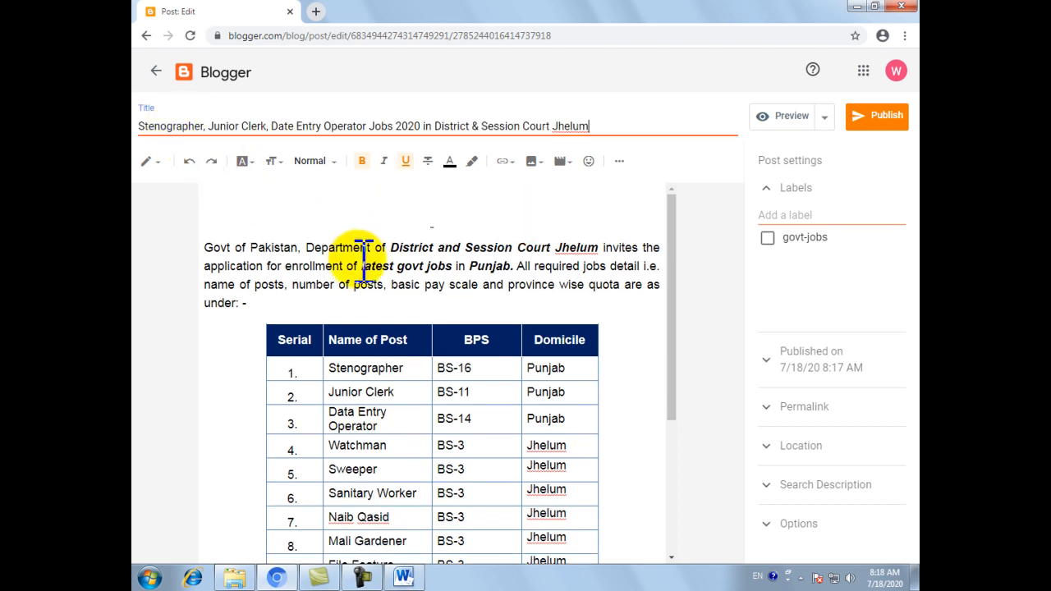
Delete the empty lines above the introductory paragraph in the post body
left_click(386, 197)
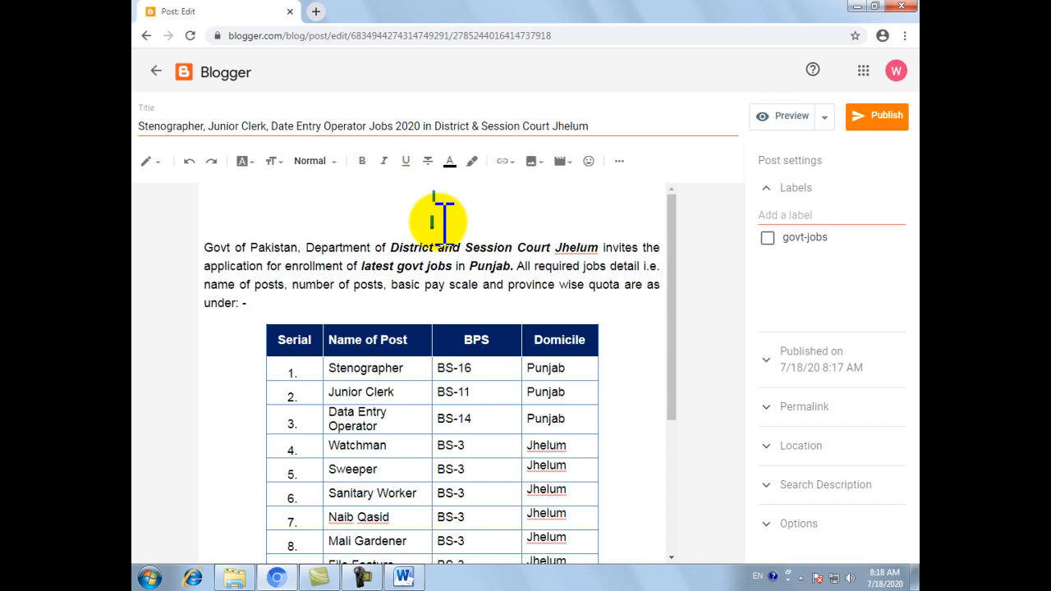
key("Delete")
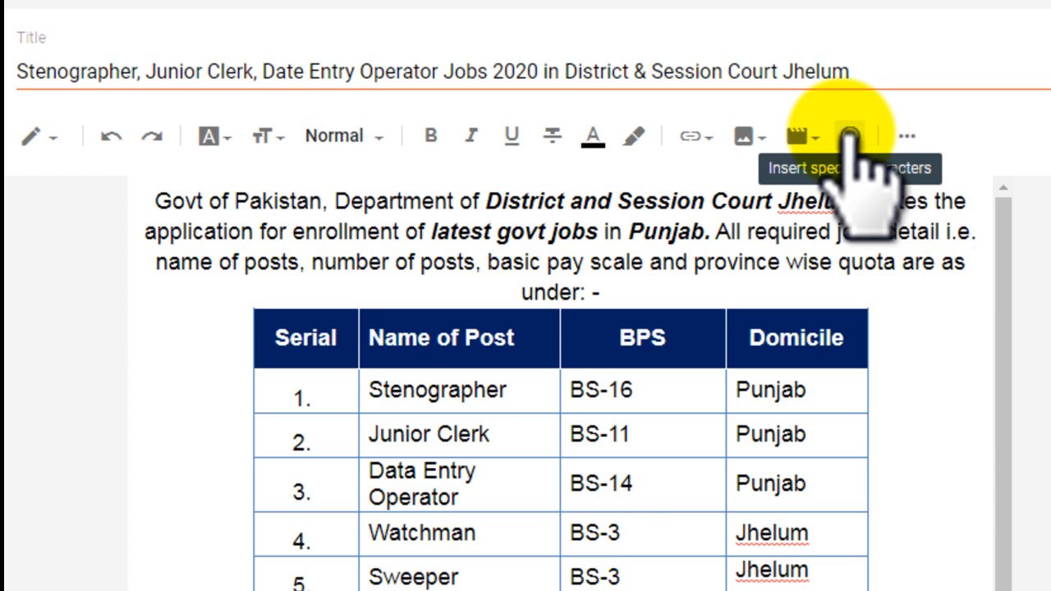
left_click(486, 204)
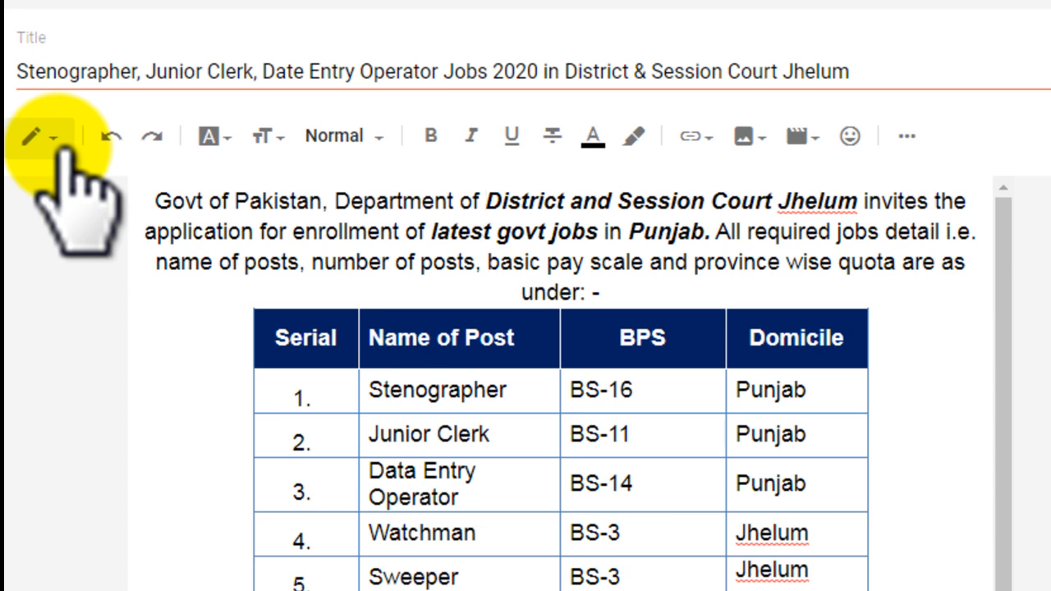
Examine the post's source code in HTML view and return to Compose view
left_click(37, 137)
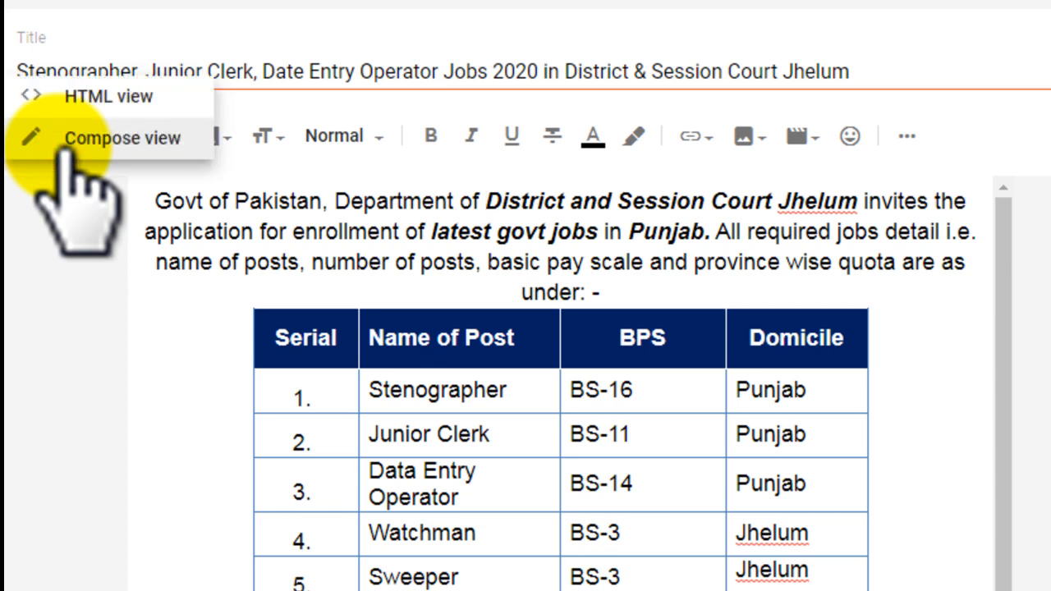
left_click(115, 96)
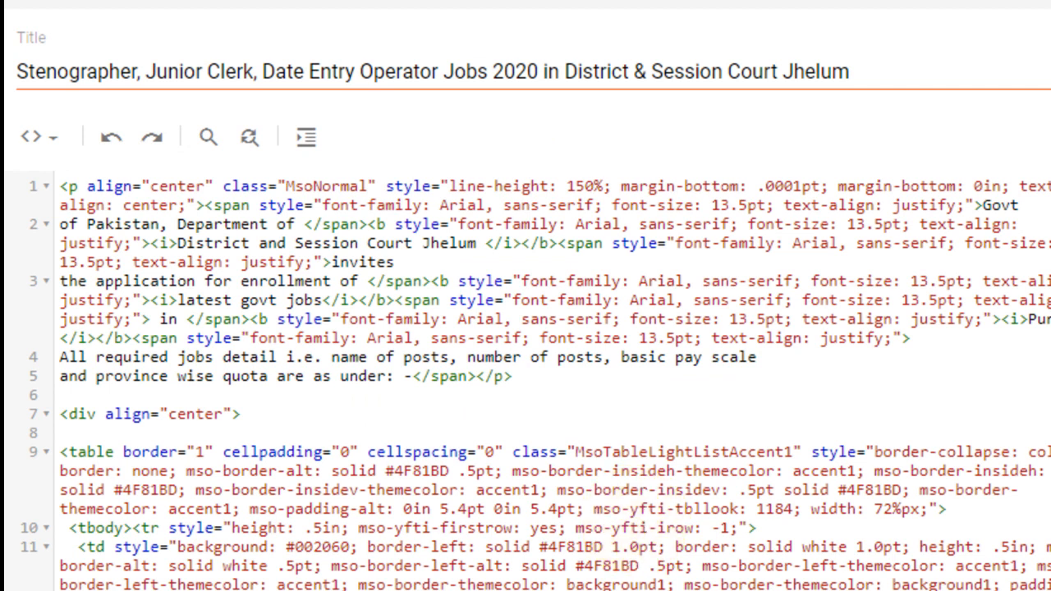
scroll(1047, 566, "down", 20)
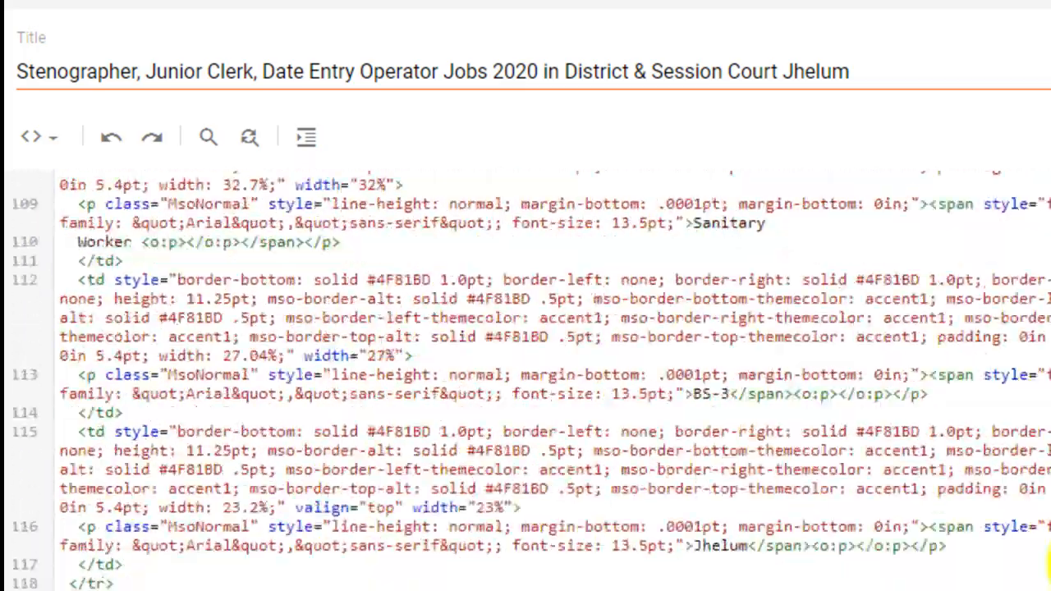
scroll(1046, 567, "down", 18)
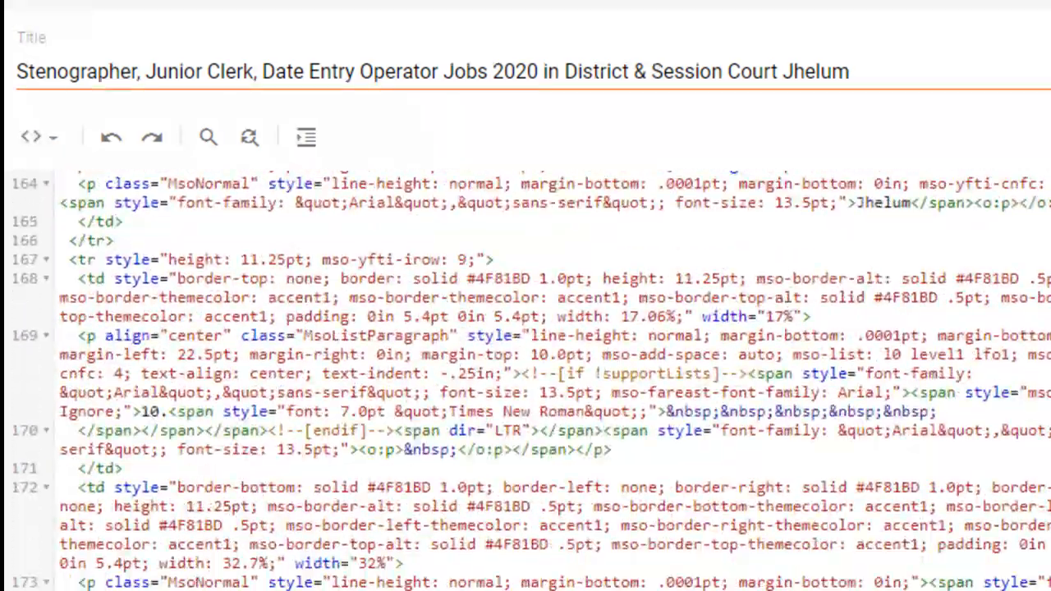
scroll(554, 381, "up", 20)
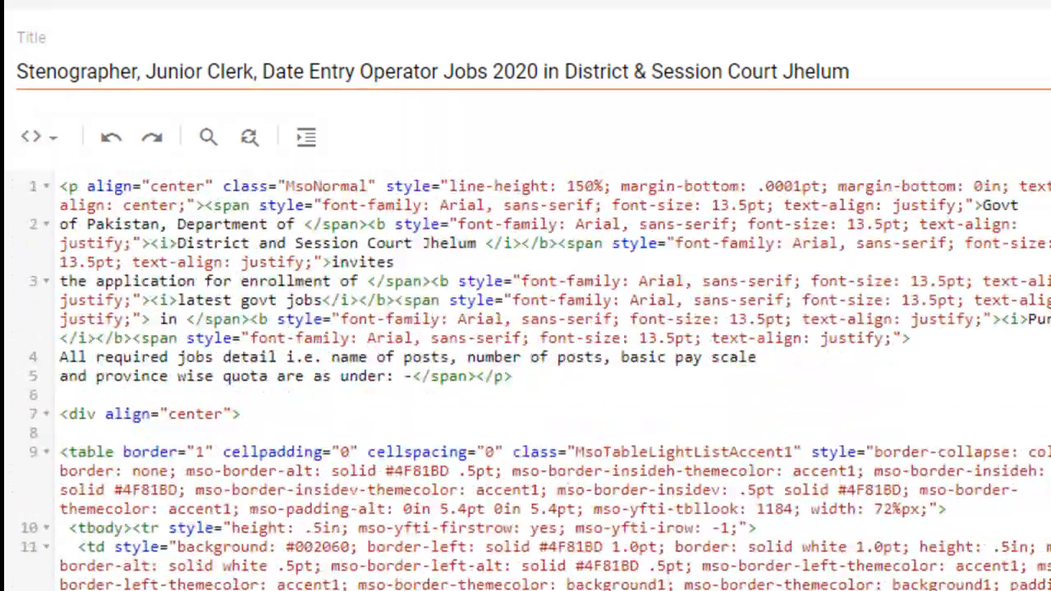
left_click(59, 134)
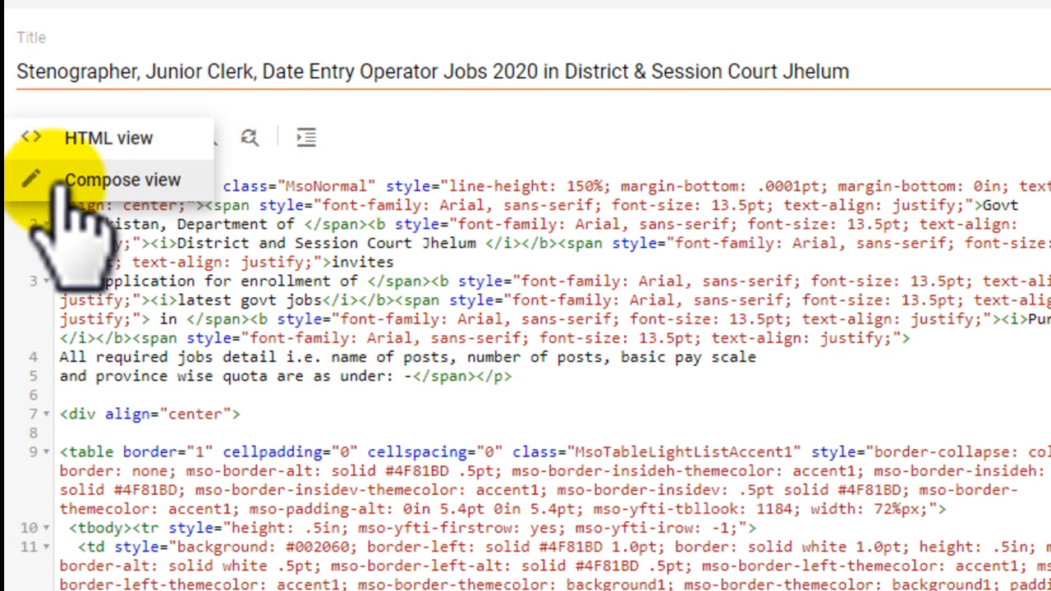
left_click(168, 181)
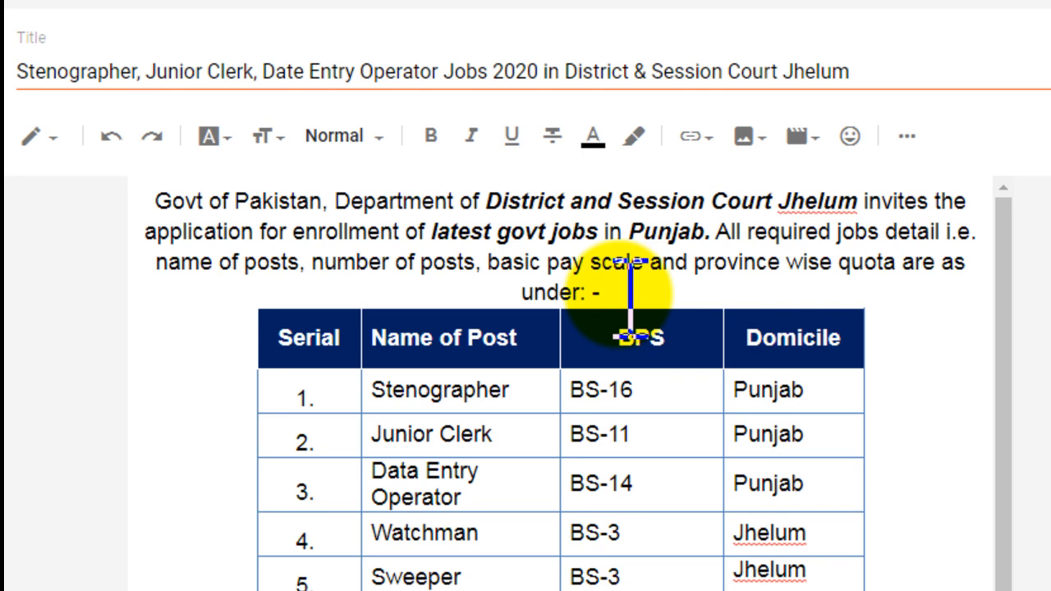
Undo the body edits back to before the heading was removed, and redo them all
left_click(111, 136)
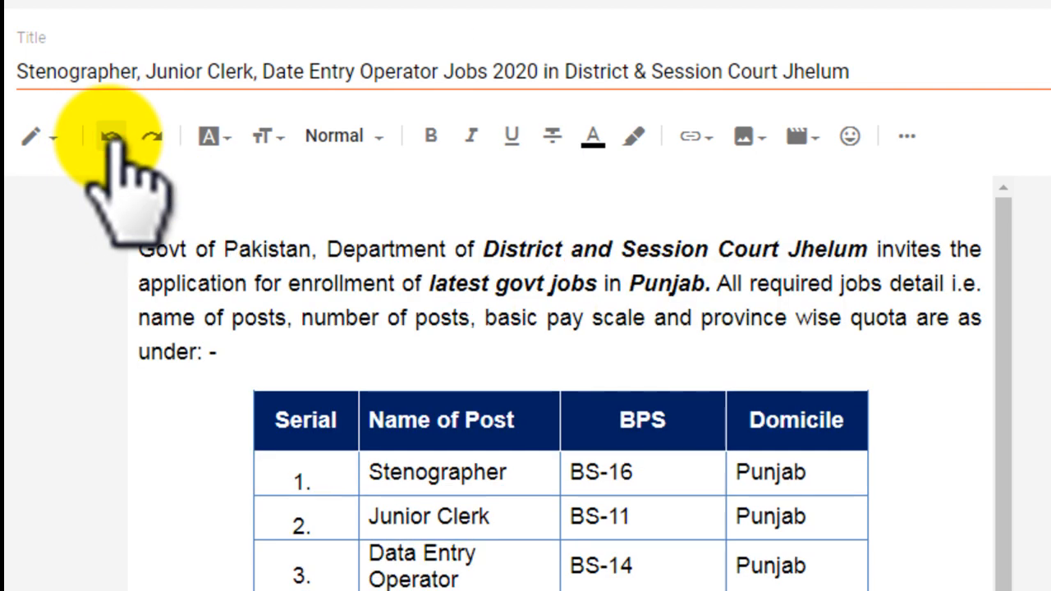
left_click(111, 137)
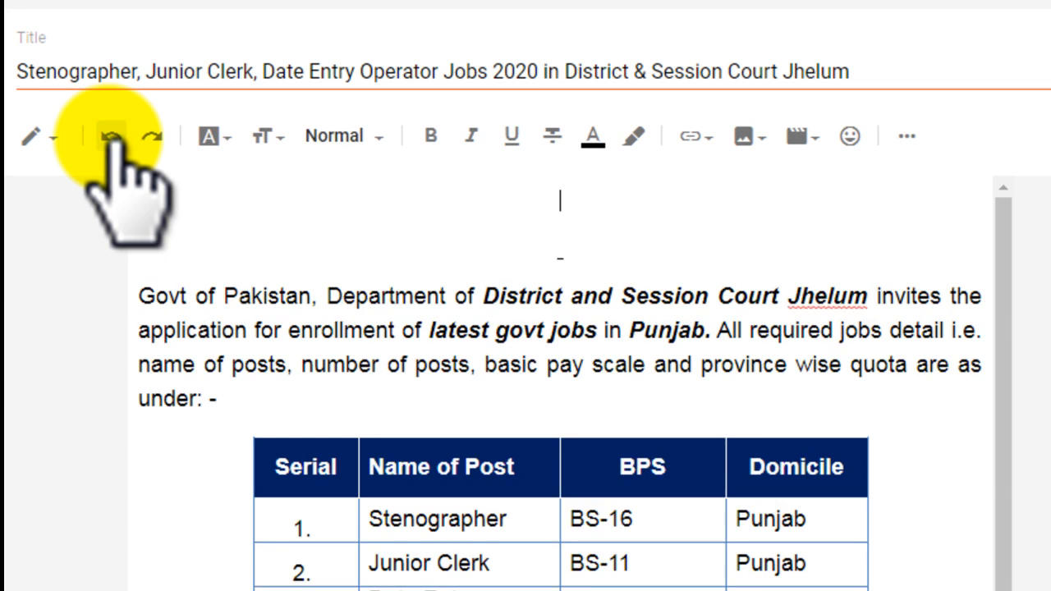
left_click(111, 136)
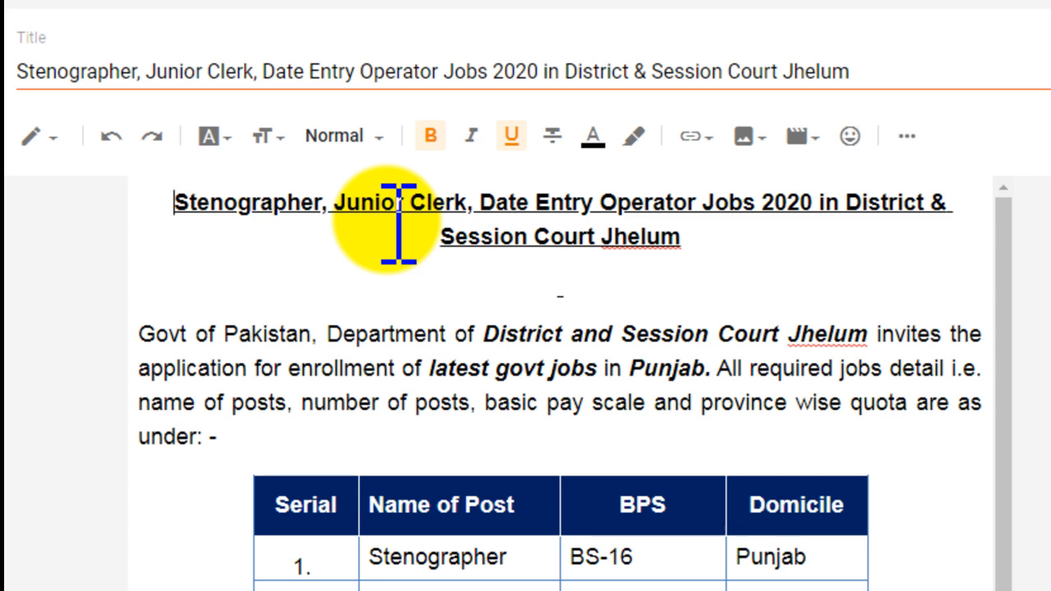
left_click(144, 136)
left_click(144, 136)
left_click(144, 136)
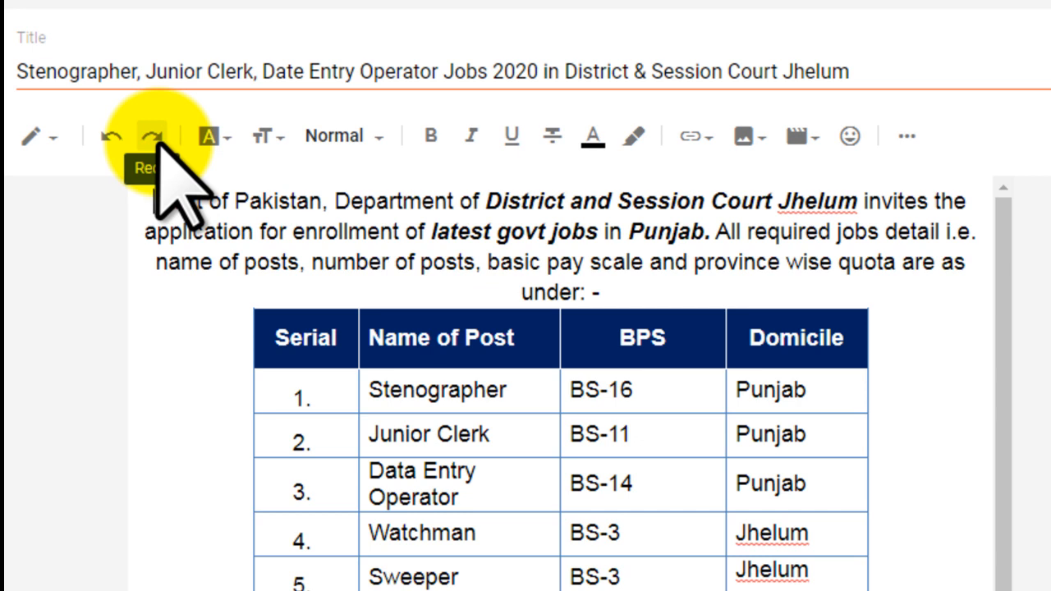
Set the font of the introductory paragraph above the table to Courier
left_click(227, 137)
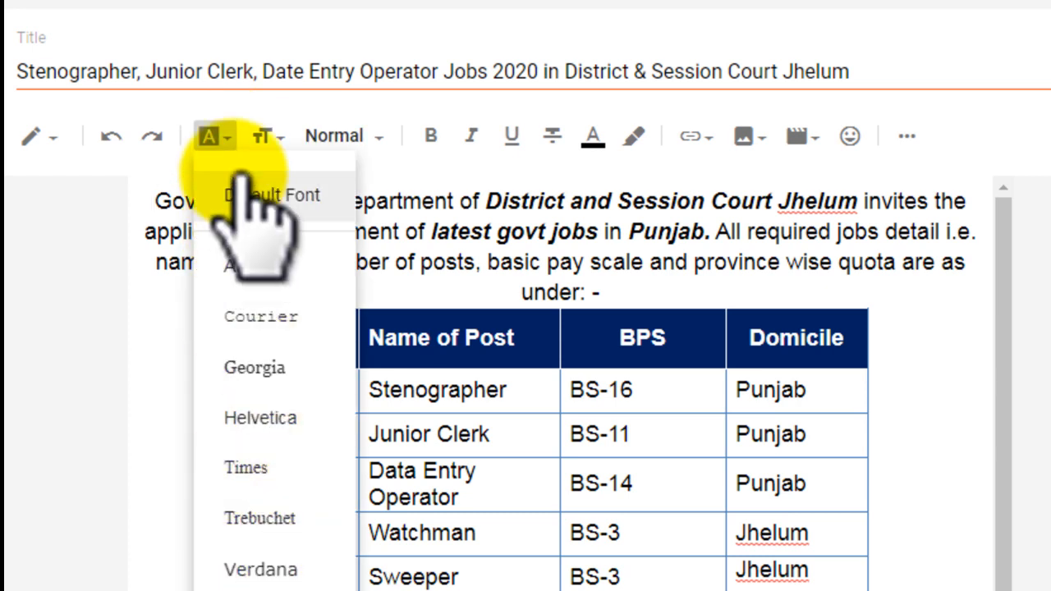
left_click_drag(593, 293, 160, 197)
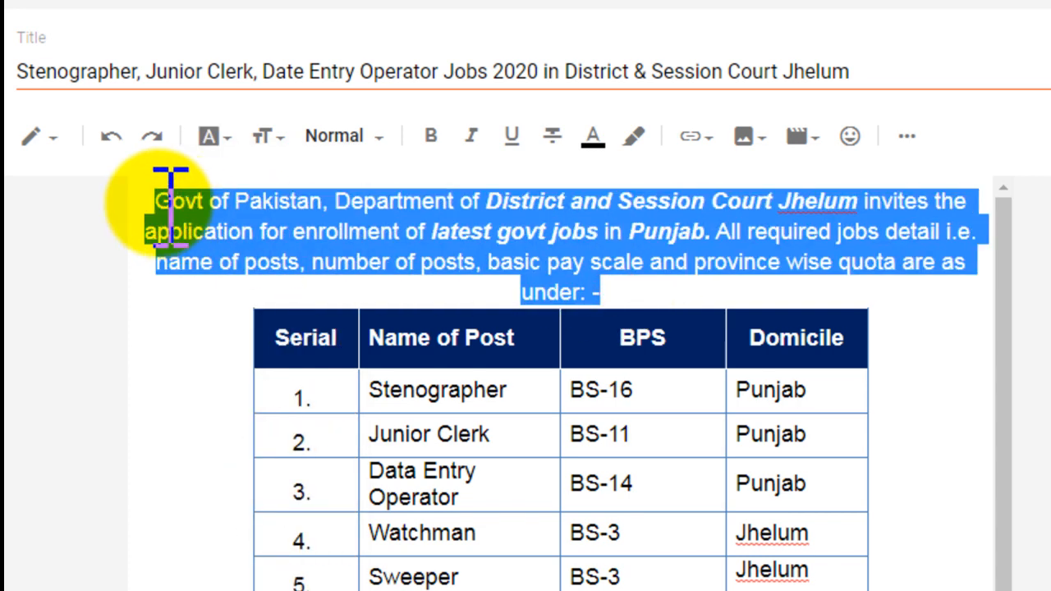
left_click(231, 141)
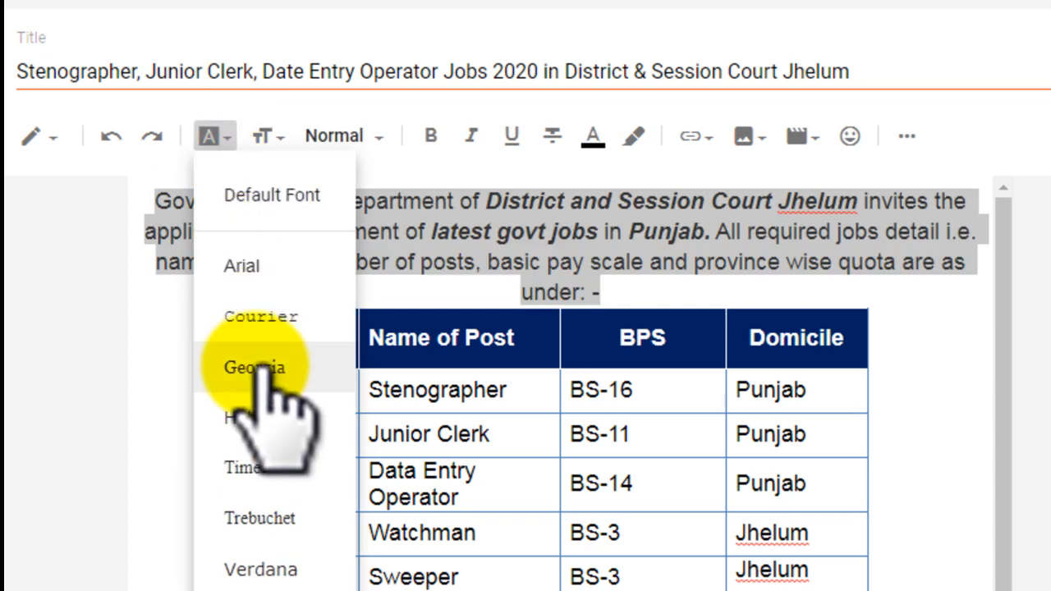
left_click(289, 314)
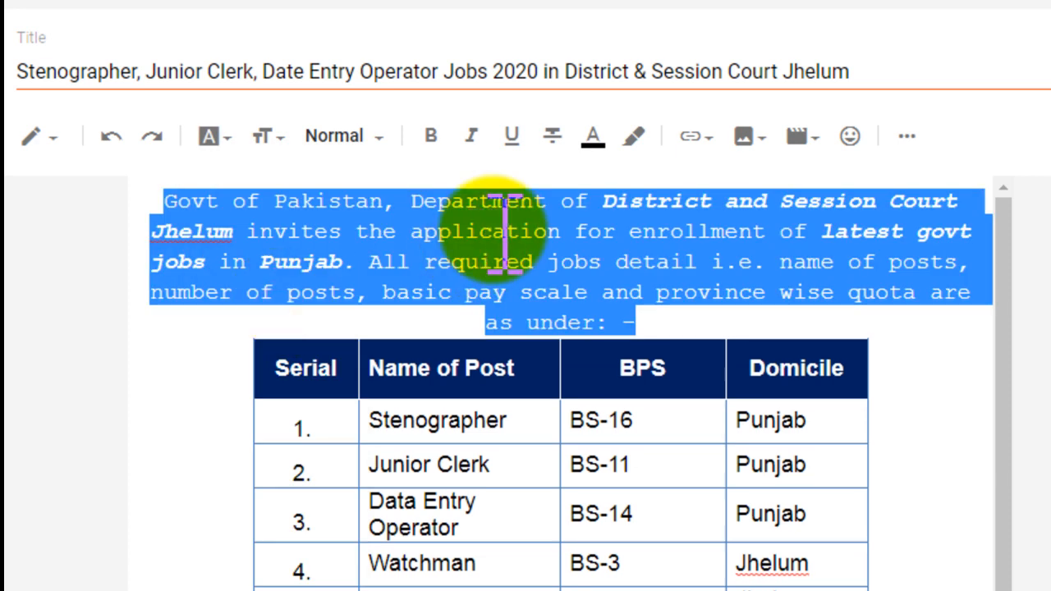
Set the introductory paragraph's text size to Largest
left_click(271, 137)
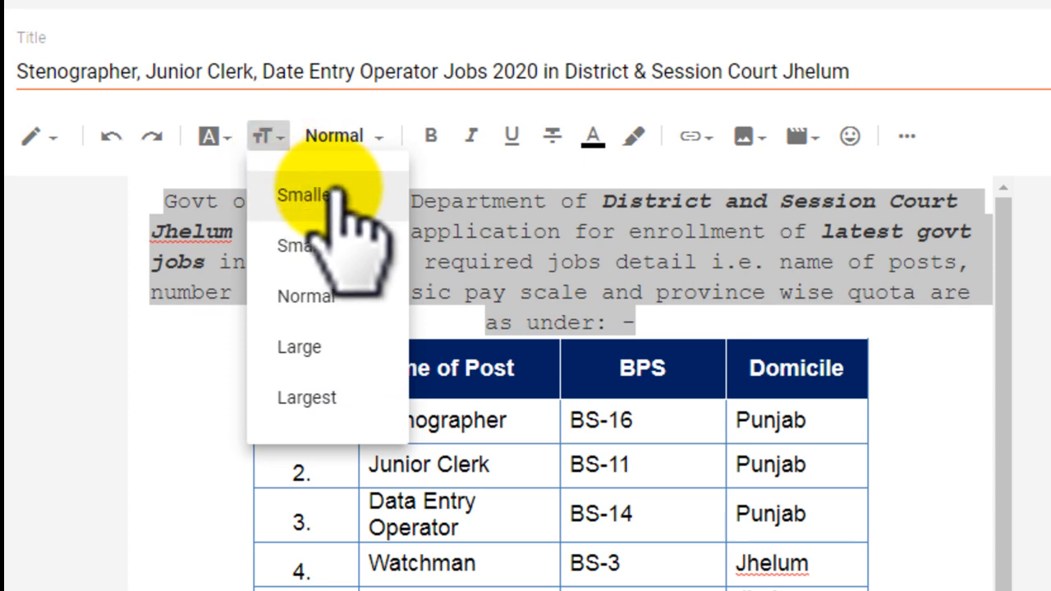
left_click(328, 401)
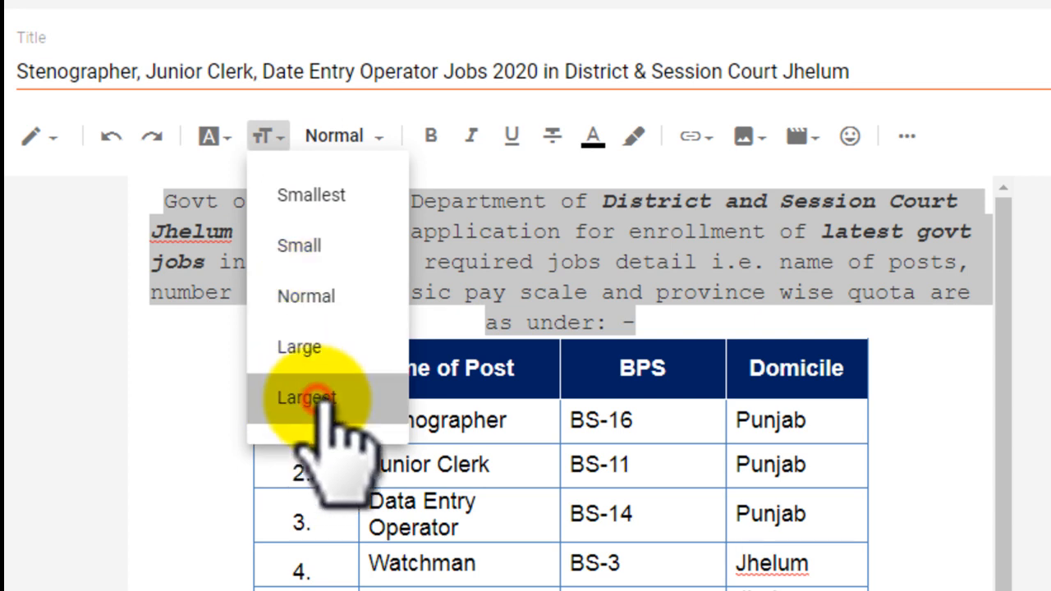
left_click(496, 298)
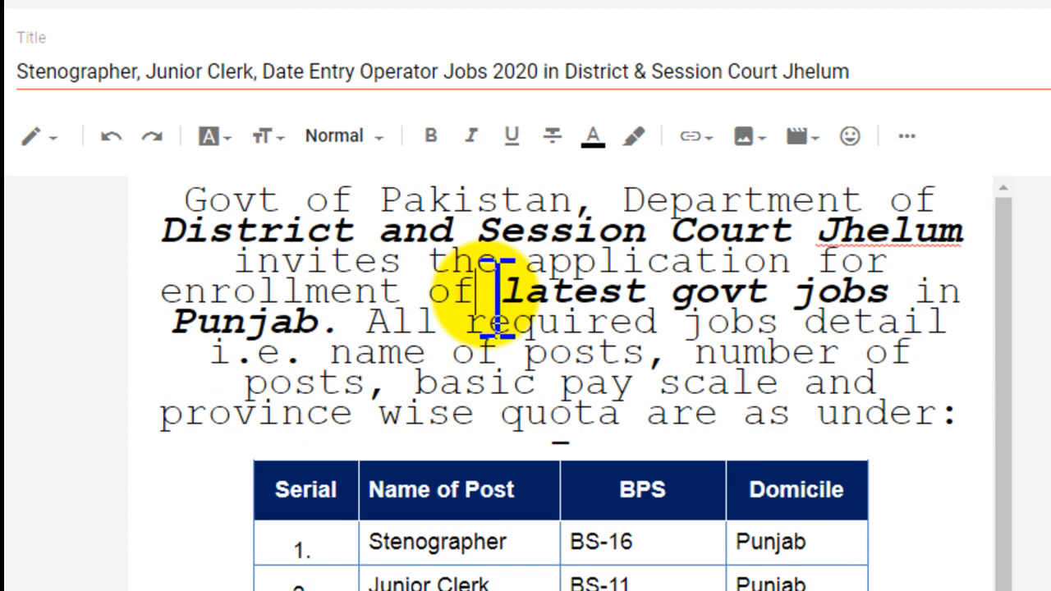
View the available paragraph styles without choosing one, and undo the introductory paragraph's last text size change
left_click(383, 138)
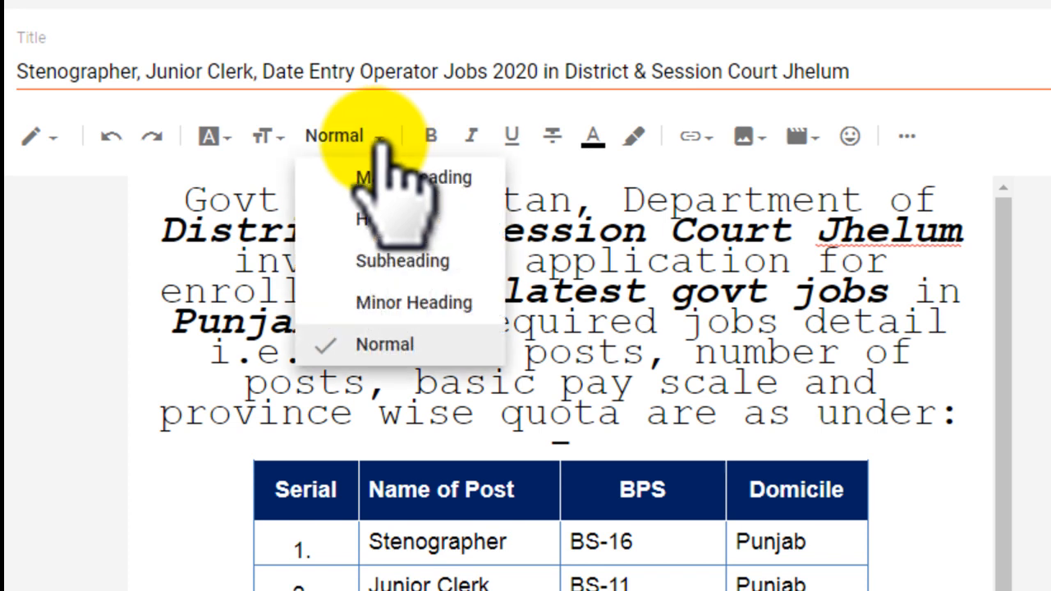
left_click(648, 321)
key("ctrl+z")
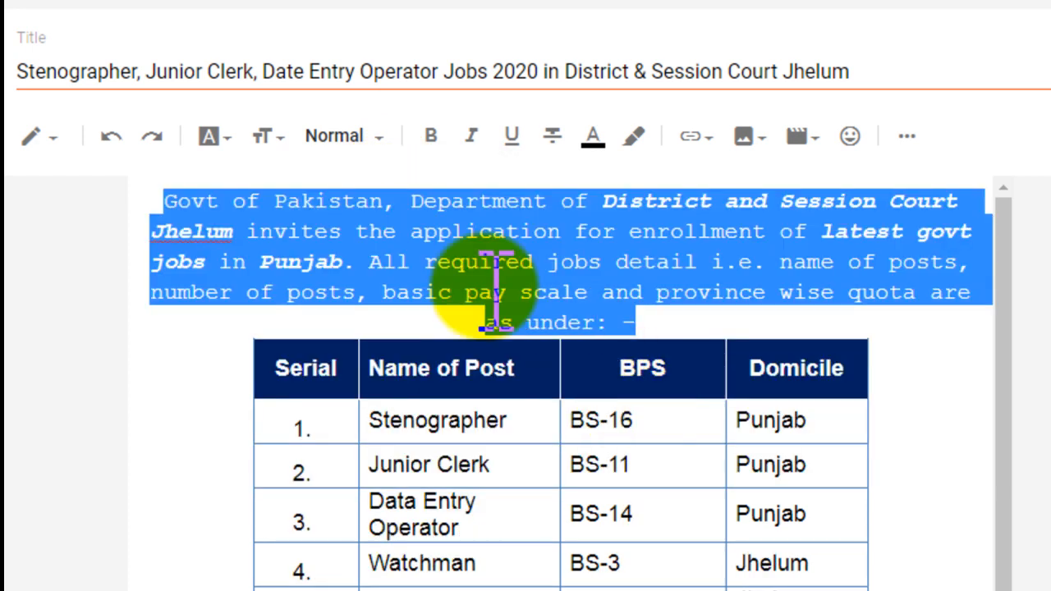
left_click(351, 218)
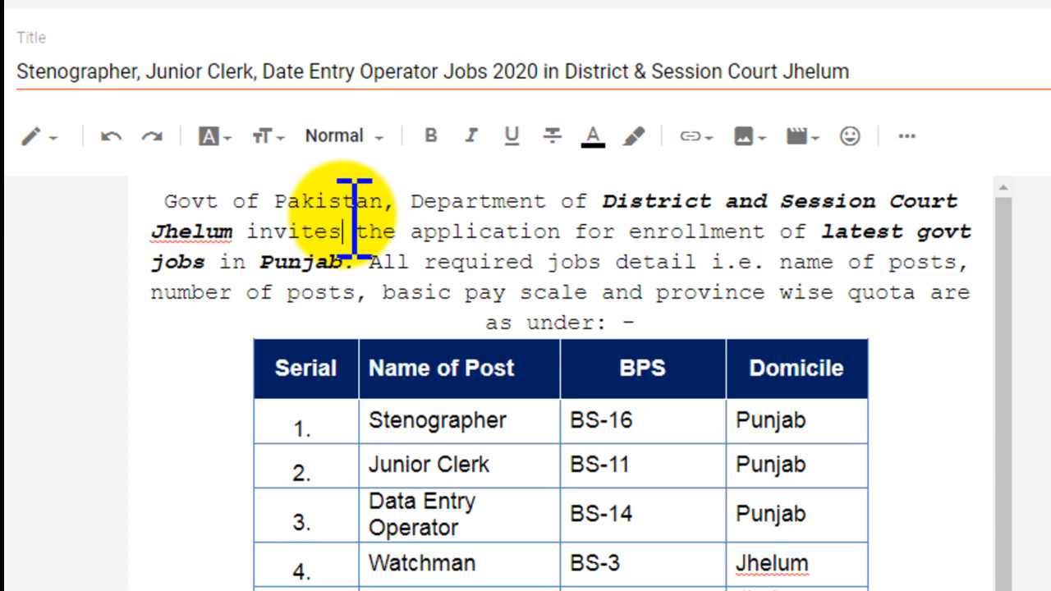
Put "Govt of Pakistan," on its own line above the introductory paragraph and give it the Major Heading style
left_click(410, 202)
key("Return")
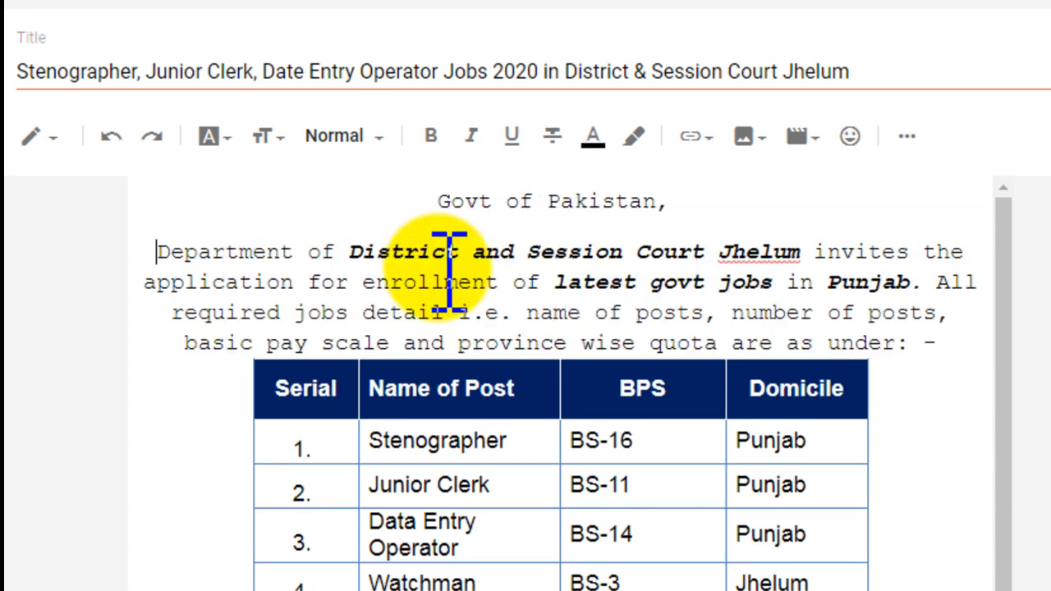
left_click_drag(422, 201, 680, 211)
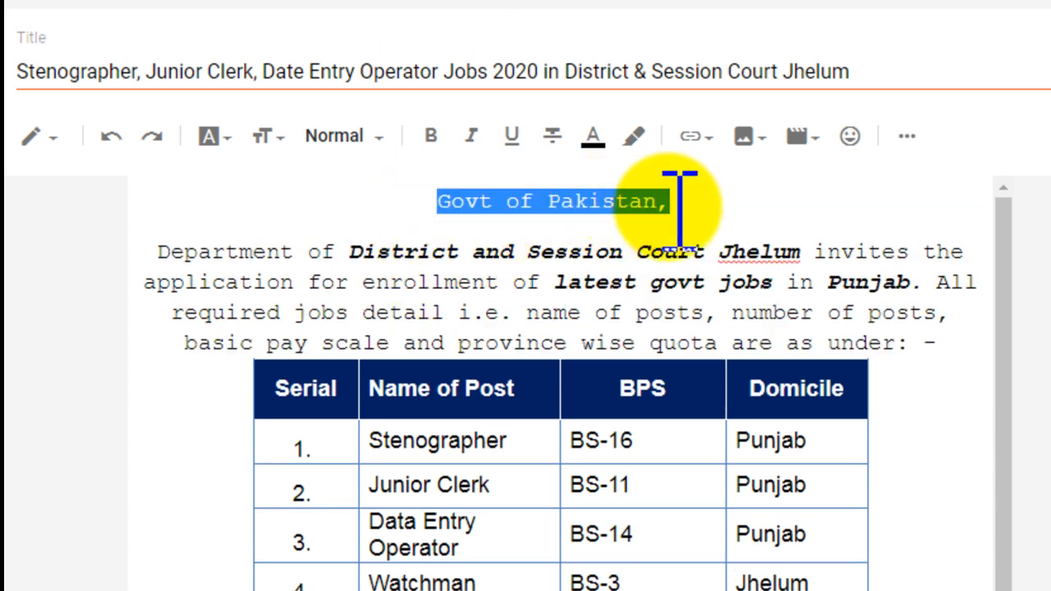
left_click(382, 136)
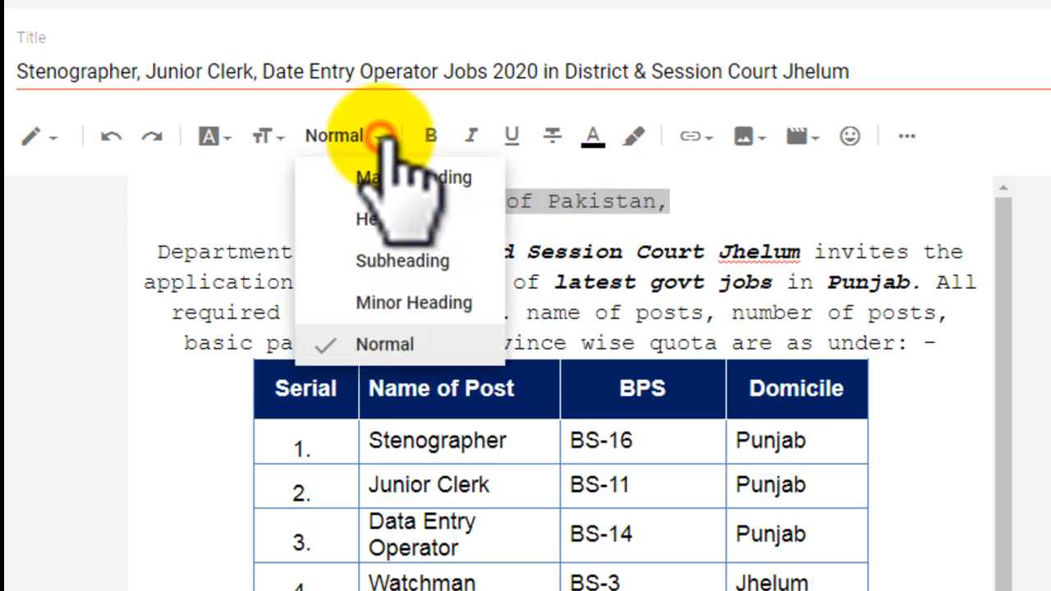
left_click(427, 177)
left_click(493, 233)
left_click_drag(427, 217, 666, 220)
left_click(588, 219)
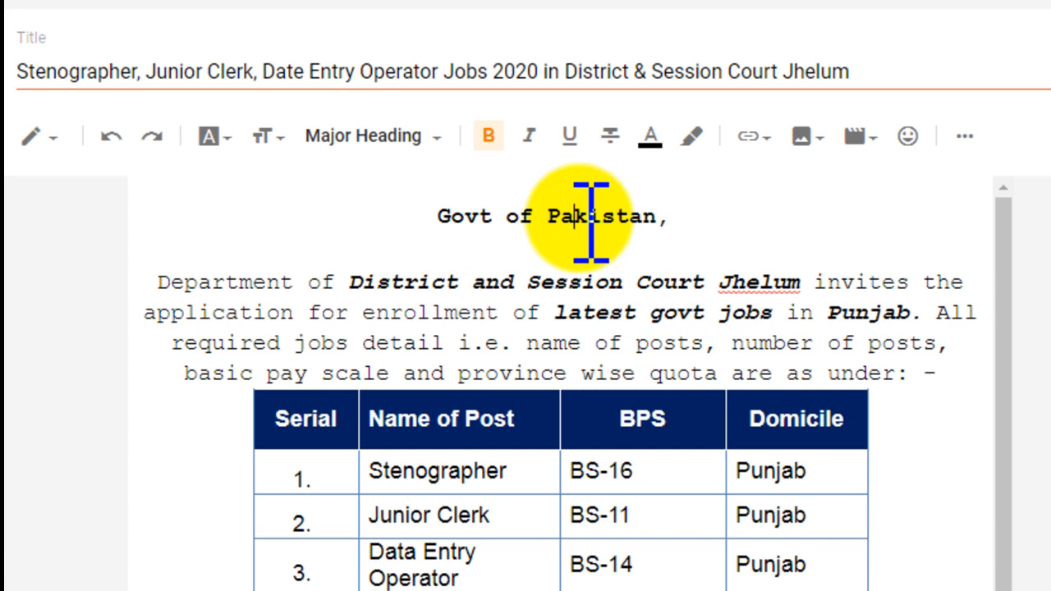
left_click(511, 218)
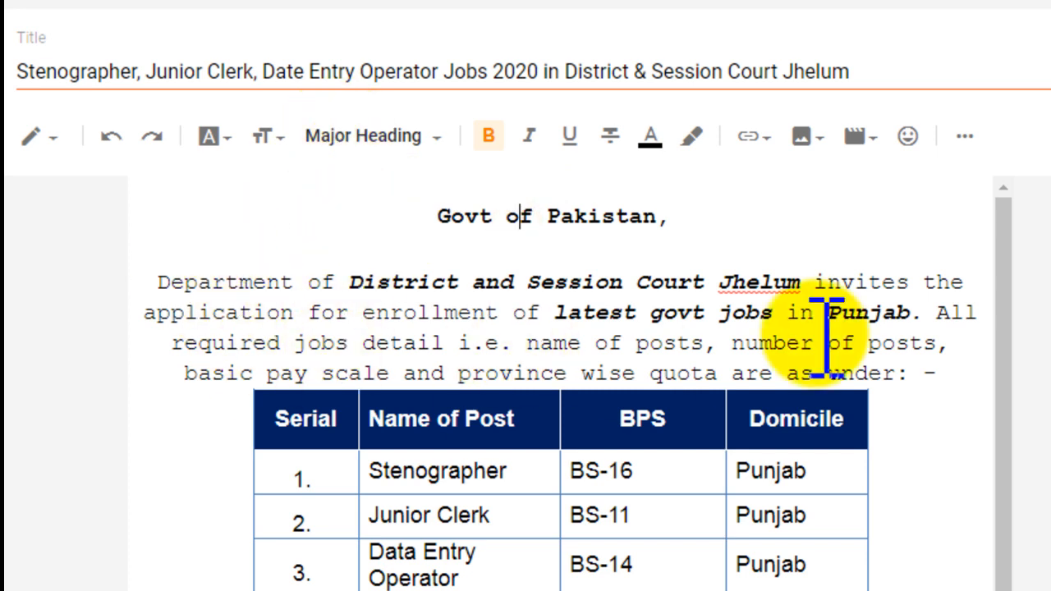
left_click(403, 310)
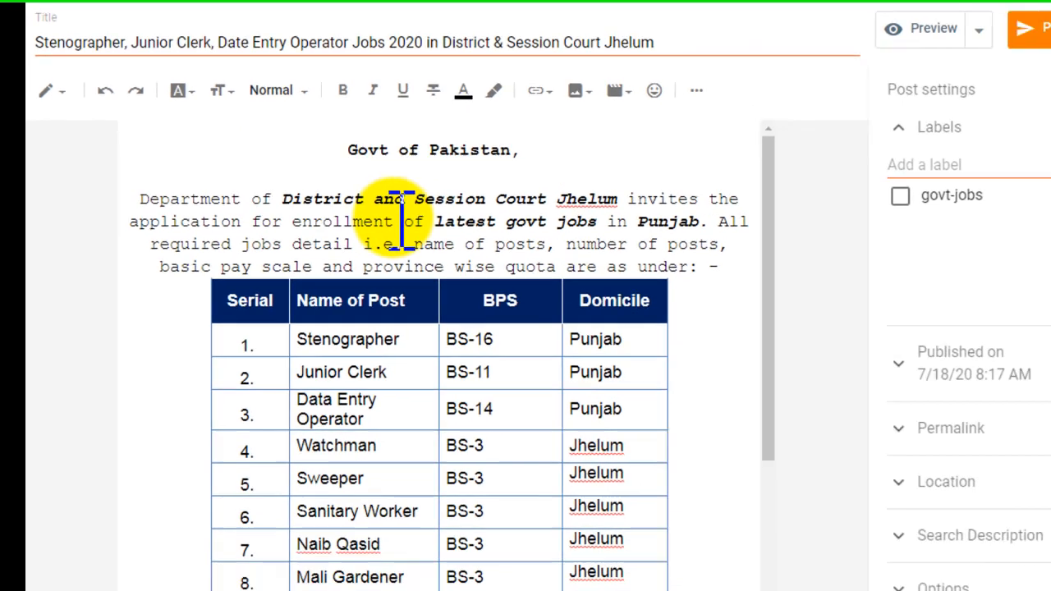
Break "For further" onto its own line below the table and give it the Heading style
scroll(447, 289, "down", 5)
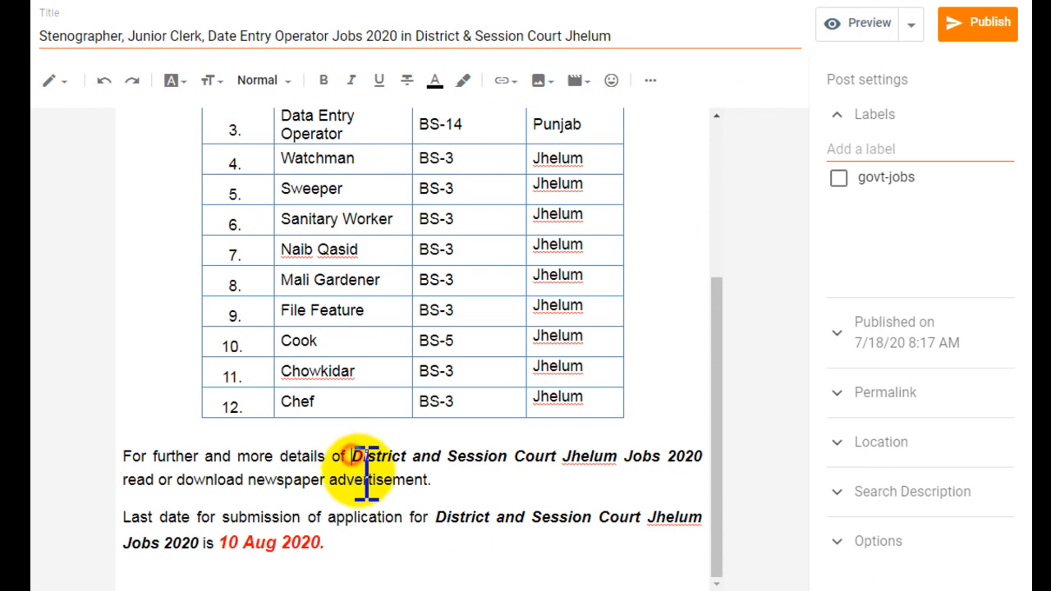
left_click(203, 457)
key("Return")
left_click(206, 460)
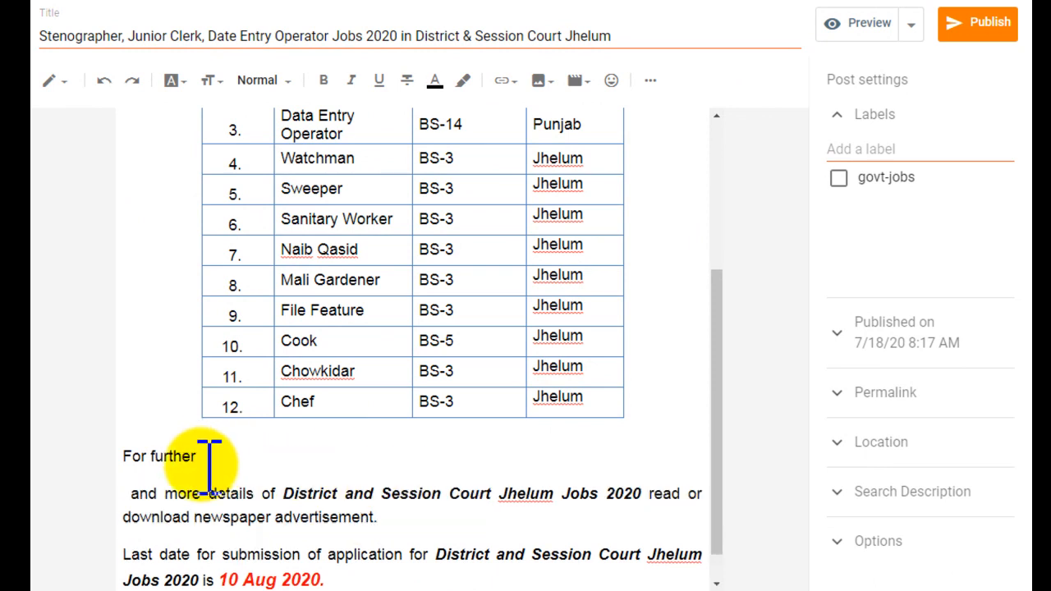
left_click_drag(197, 458, 106, 481)
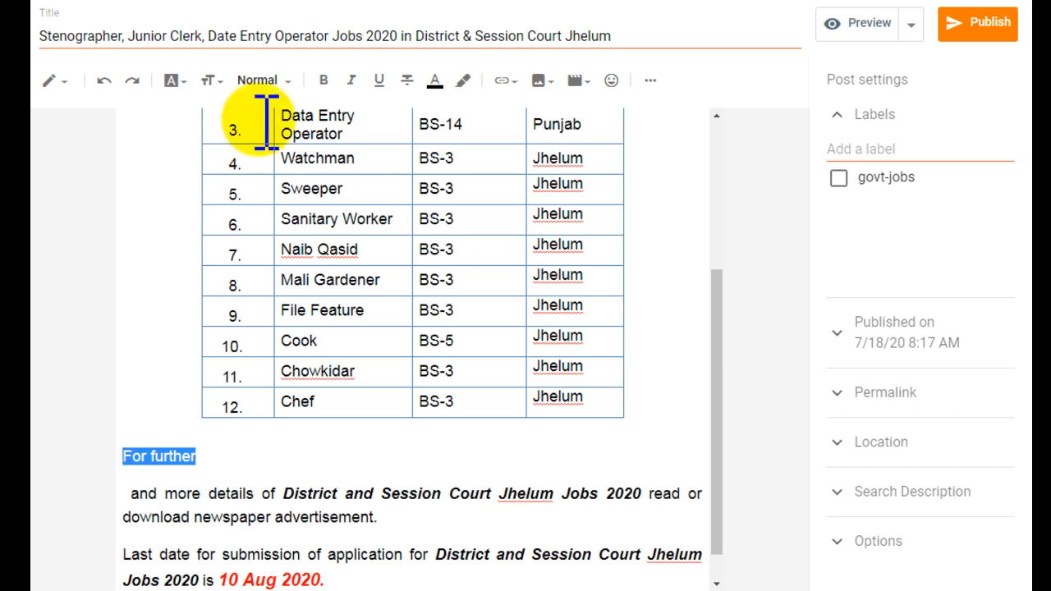
left_click(275, 79)
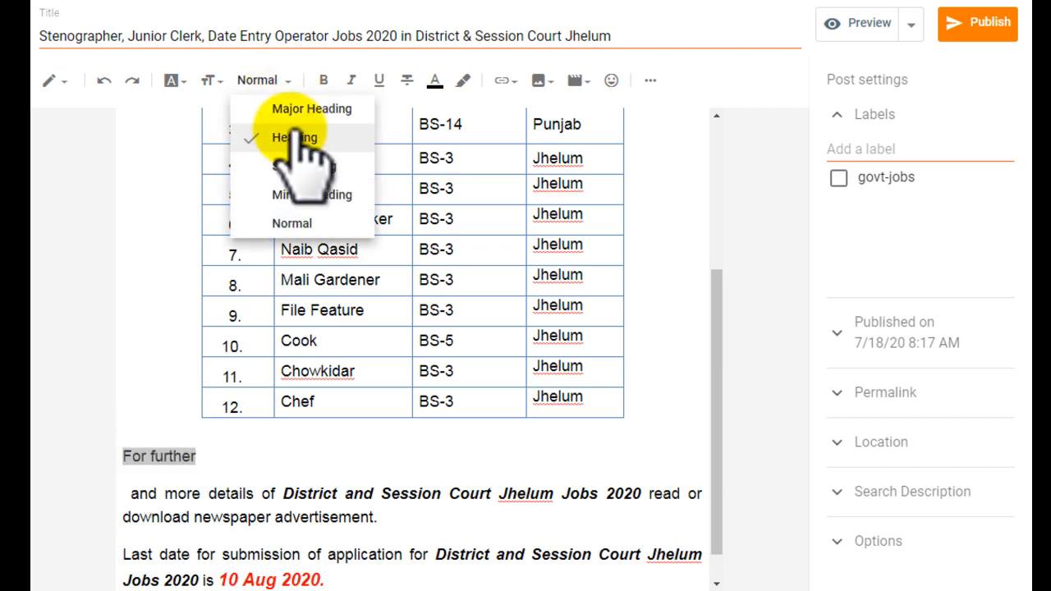
left_click(287, 138)
left_click(264, 492)
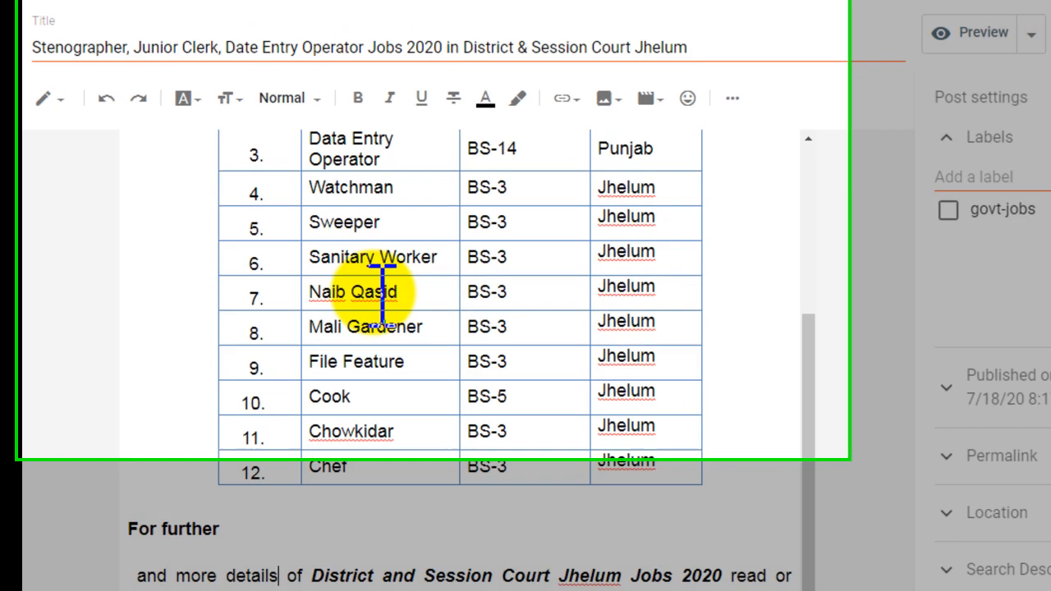
Split the introductory paragraph after "basic pay scale", leaving an empty line before "and province wise quota are as under: -"
scroll(342, 175, "up", 3)
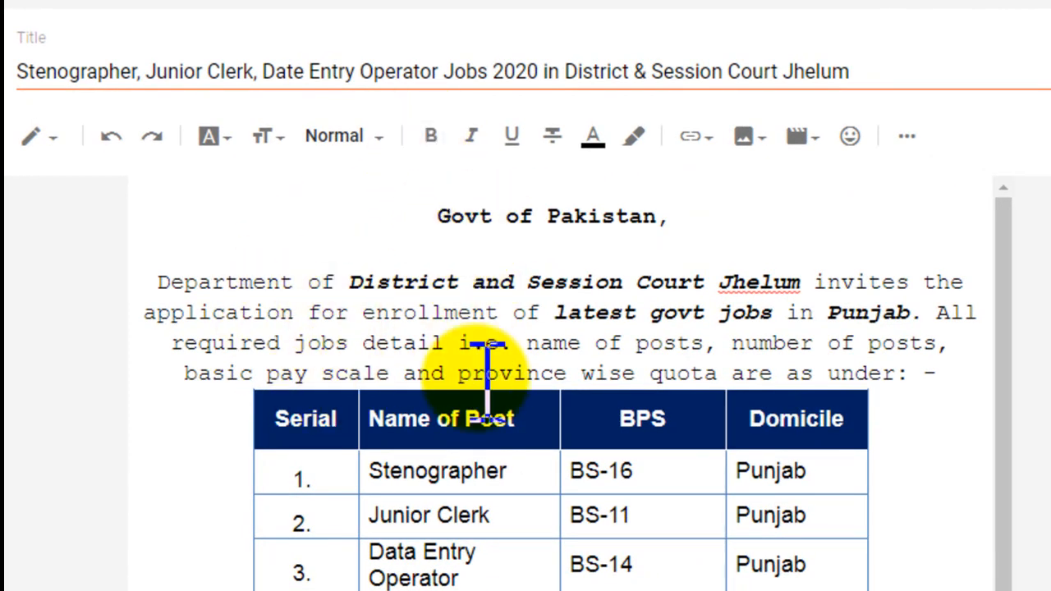
left_click(403, 374)
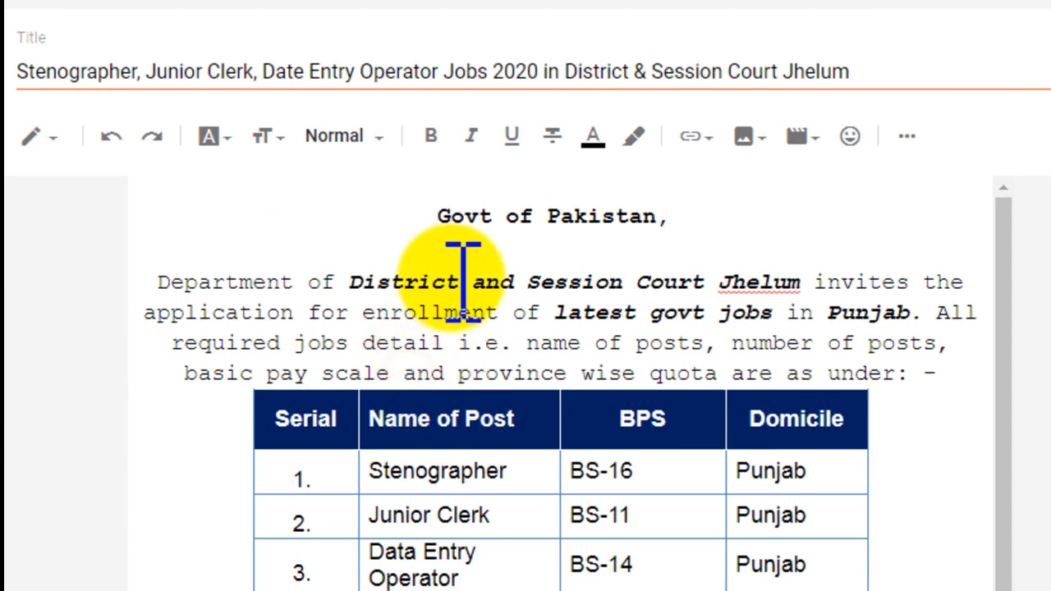
key("Return")
key("Return")
Add an empty line below "and province wise quota are as under: -" and make that text bold
left_click(836, 473)
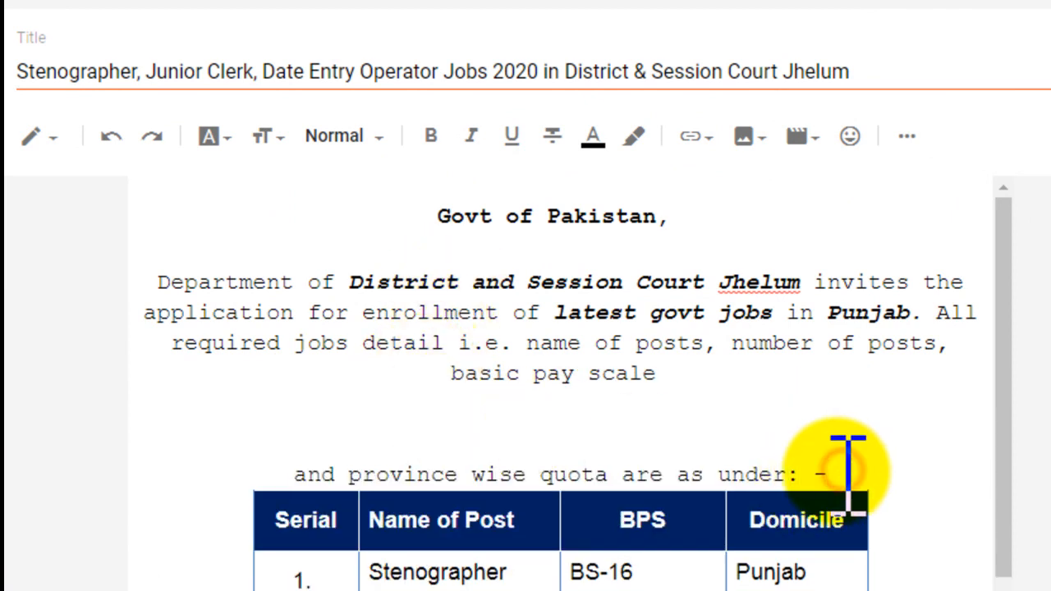
key("Return")
left_click(285, 475)
left_click_drag(285, 474, 840, 477)
left_click(431, 136)
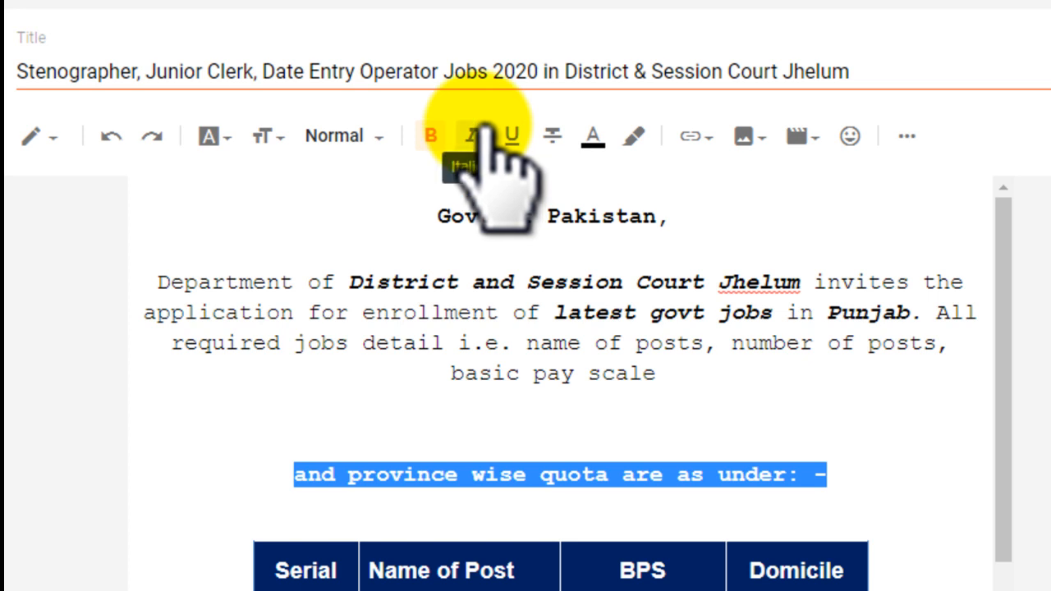
Make the line "and province wise quota are as under: -" italic and underlined
left_click(547, 476)
left_click(276, 476)
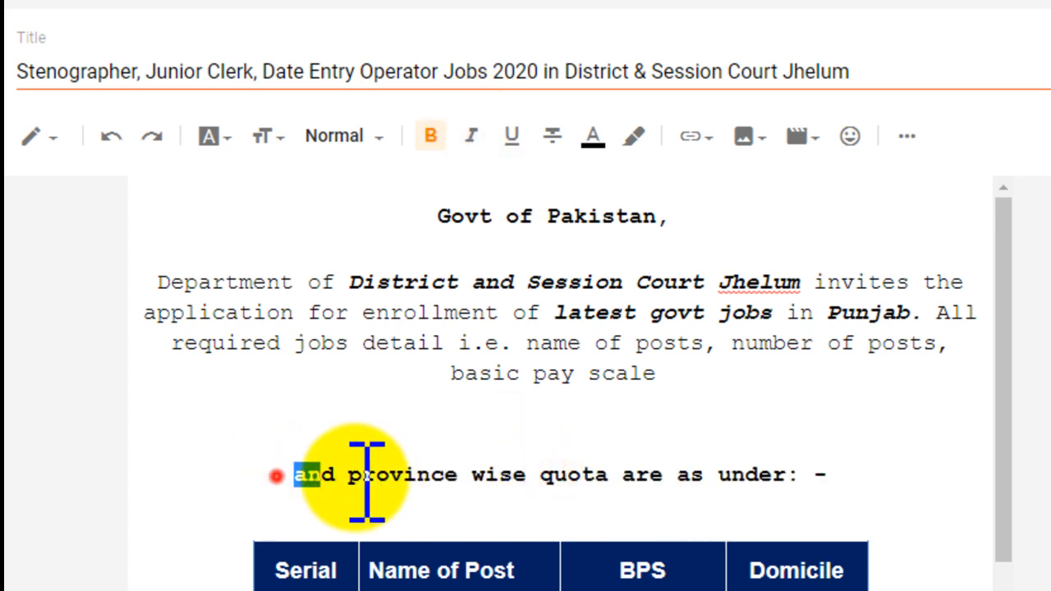
left_click_drag(295, 476, 833, 484)
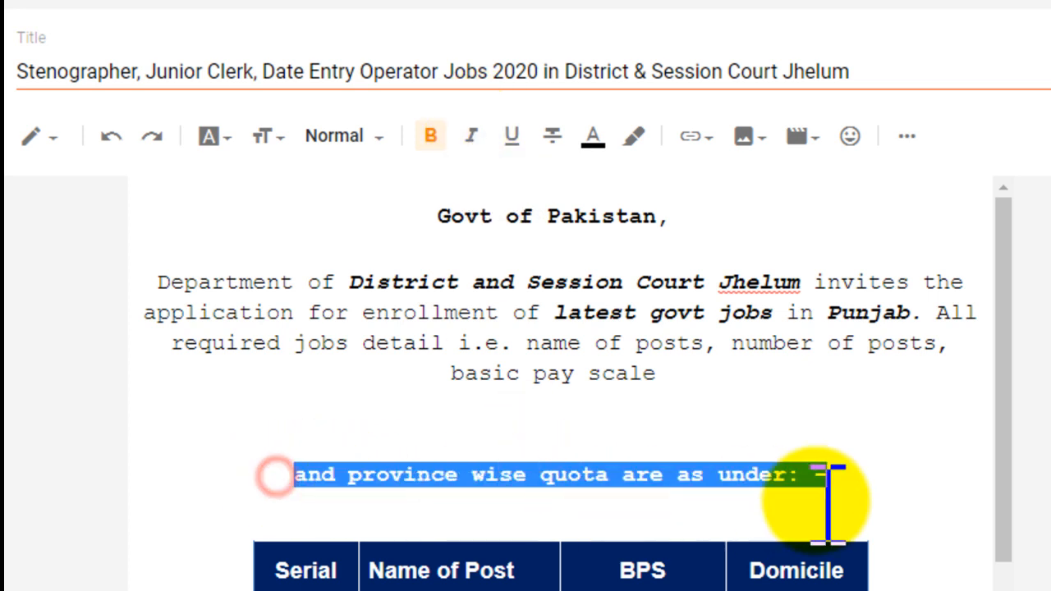
left_click(471, 138)
left_click(540, 474)
left_click_drag(283, 476, 828, 480)
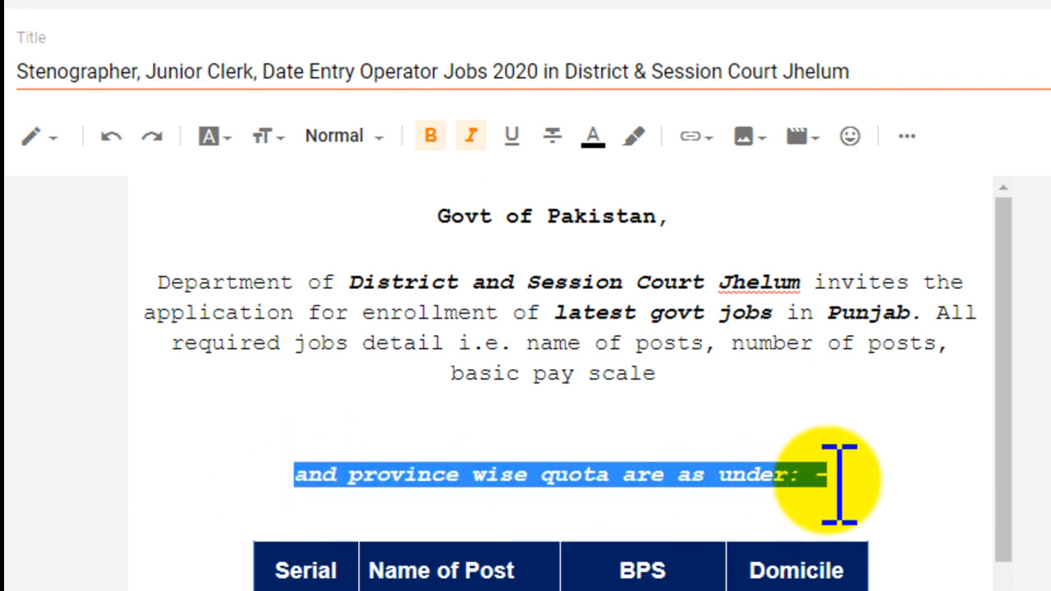
left_click(513, 138)
left_click(353, 502)
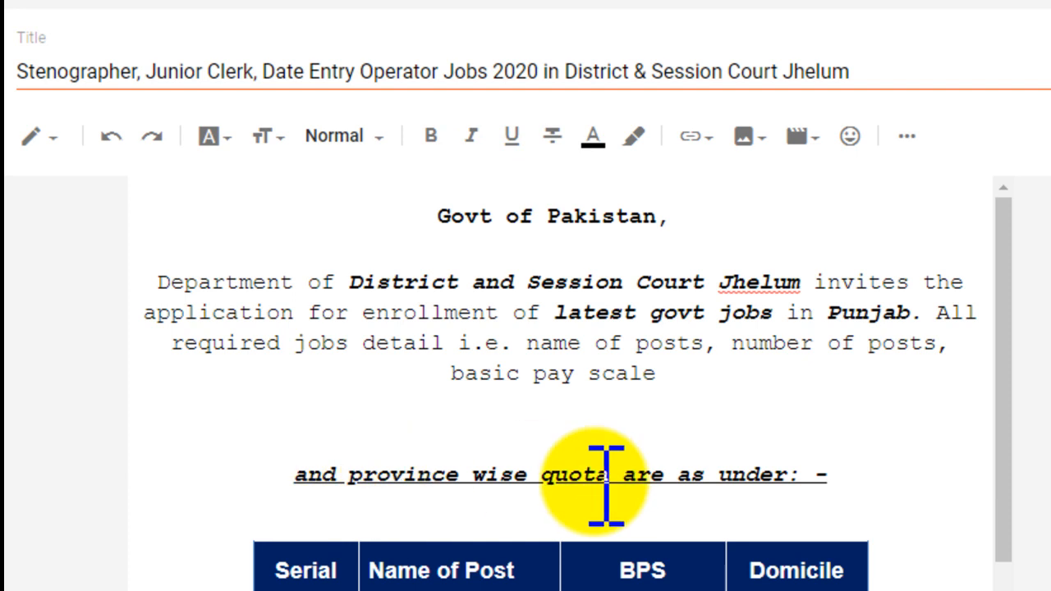
left_click_drag(825, 474, 555, 474)
left_click(357, 440)
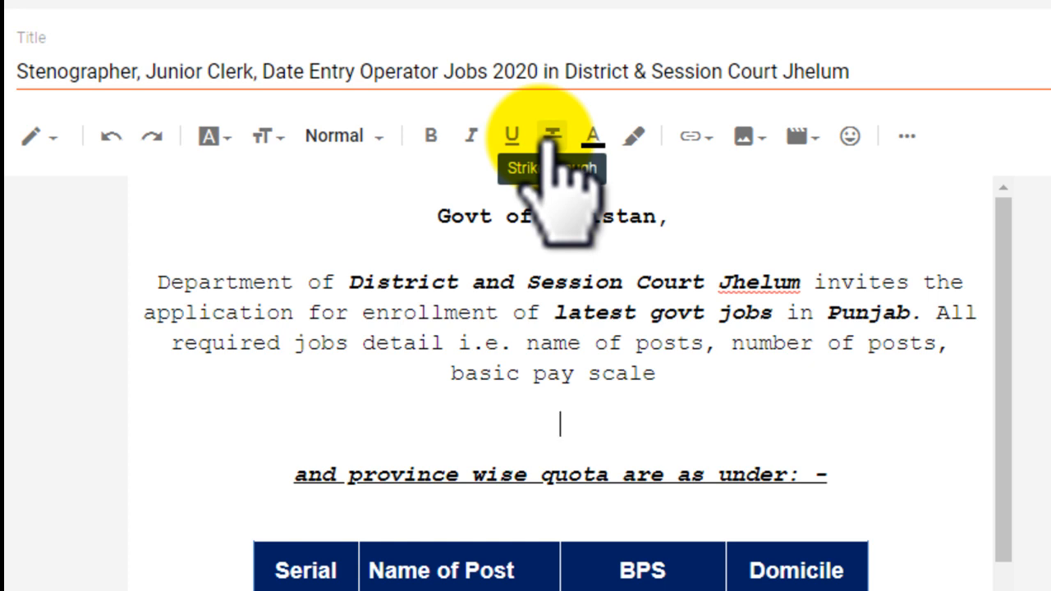
Apply strikethrough to the paragraph from "Department of" to "basic pay scale"
left_click_drag(156, 281, 685, 376)
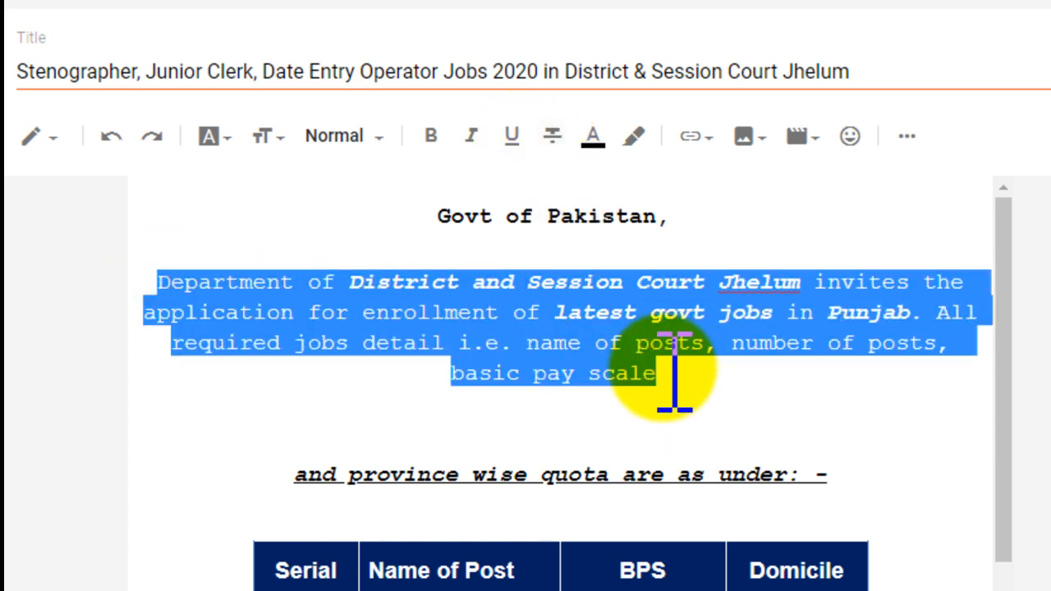
left_click(552, 135)
left_click(435, 345)
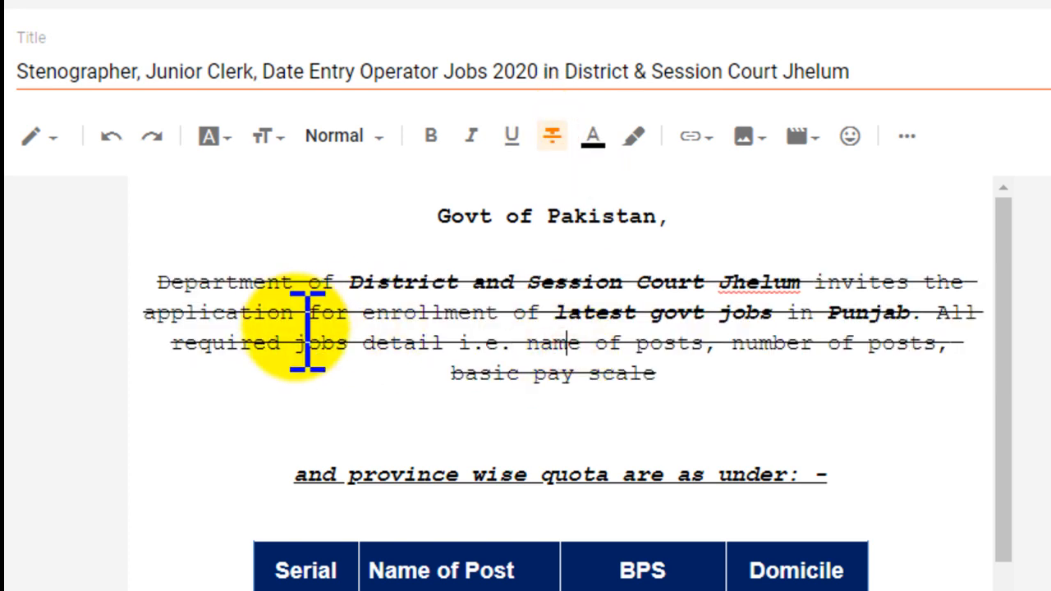
Undo the strikethrough, the quota line's underline, italic and bold formatting, and the empty line added above the table
left_click_drag(692, 375, 183, 271)
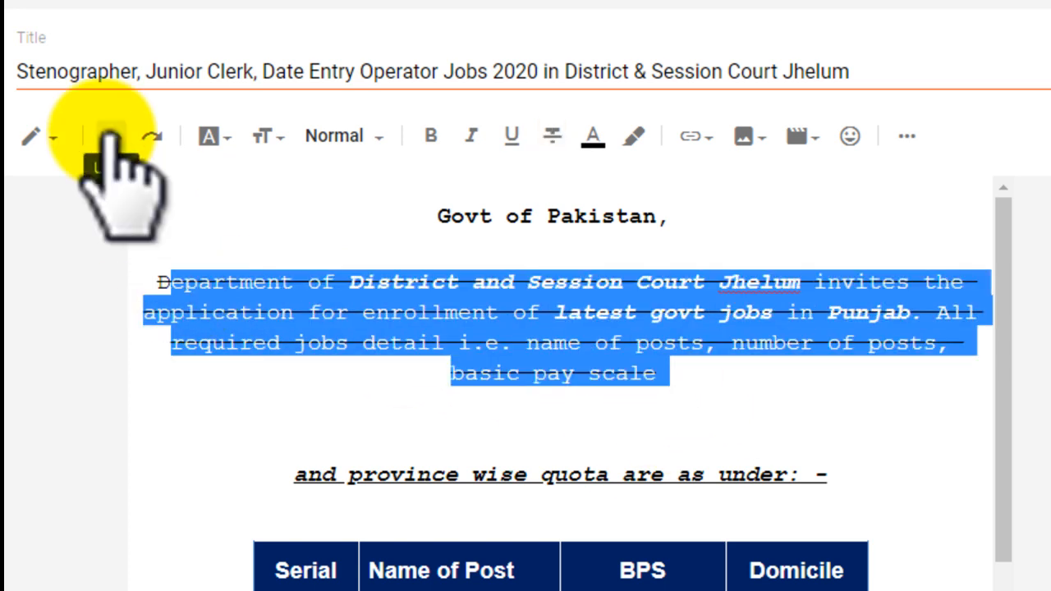
left_click(109, 133)
left_click(109, 133)
left_click(109, 133)
left_click(109, 133)
left_click(103, 133)
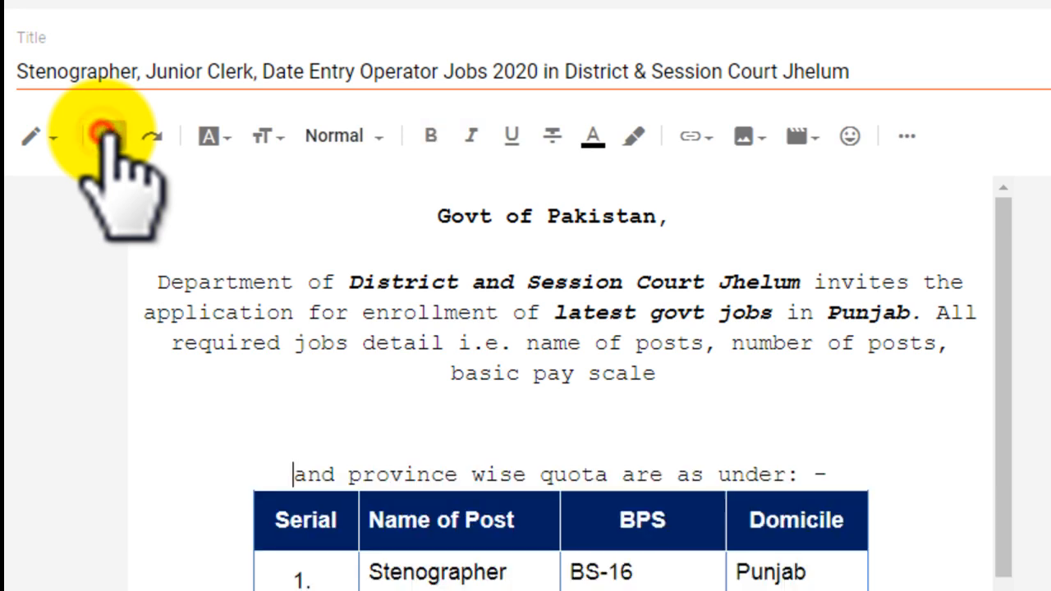
left_click(514, 397)
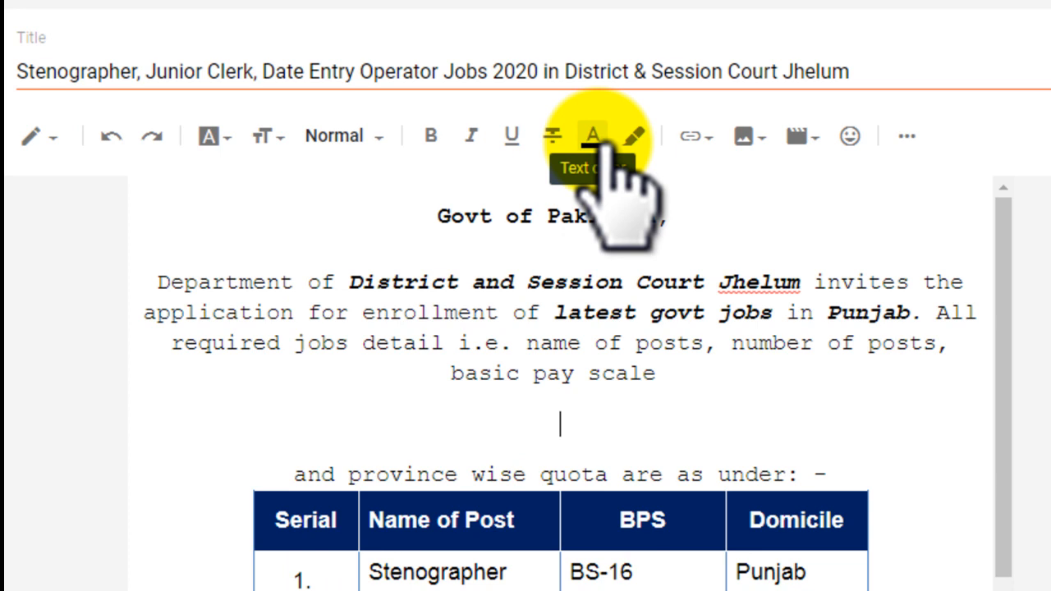
Set the text color of the paragraph from "Department of" to "basic pay scale" to bright red
left_click_drag(158, 281, 684, 329)
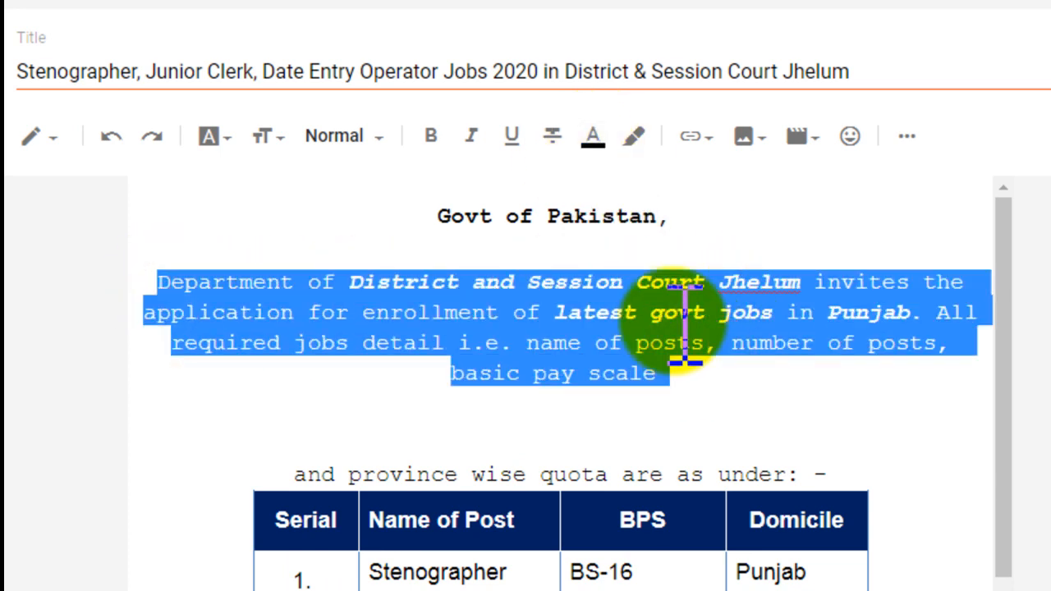
left_click(595, 140)
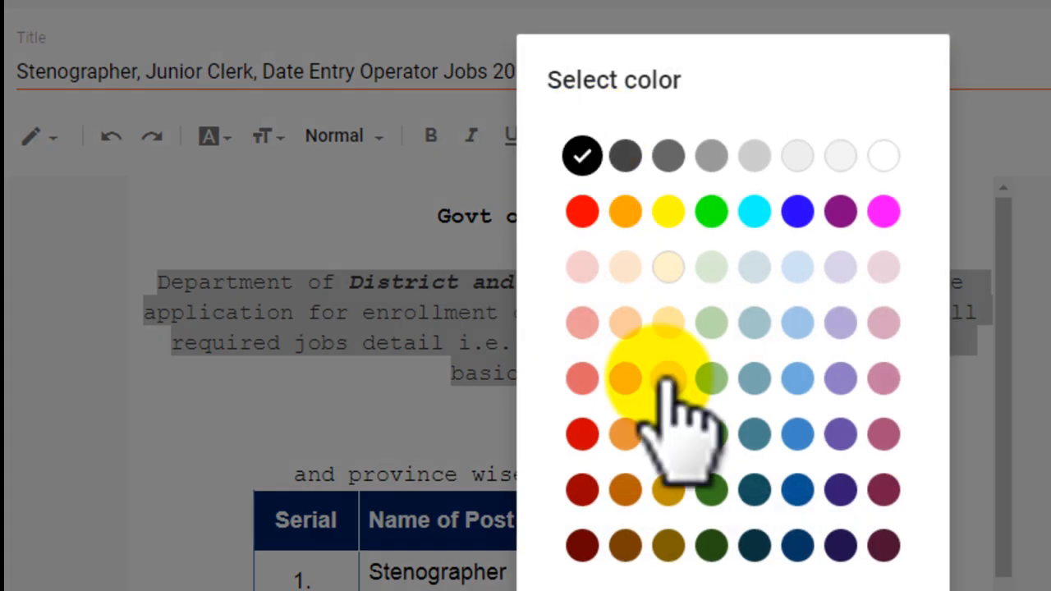
left_click(582, 215)
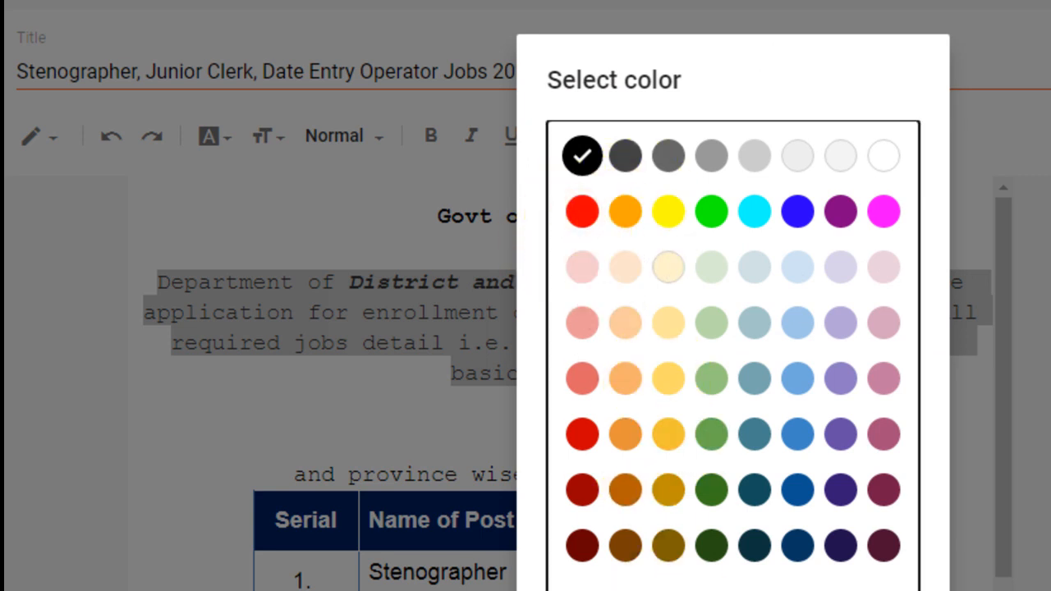
left_click(582, 215)
left_click(438, 301)
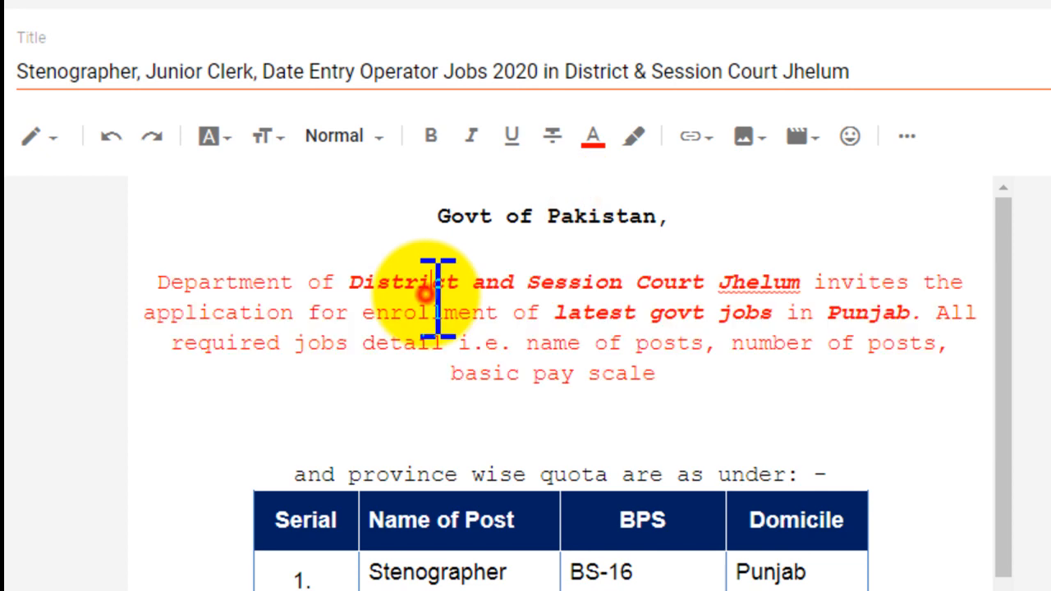
Highlight the red "Department of" paragraph with a light yellow-orange background color
mouse_move(734, 365)
left_mouse_down()
mouse_move(336, 361)
mouse_move(137, 329)
mouse_move(156, 280)
mouse_move(402, 302)
mouse_move(706, 353)
mouse_move(720, 374)
left_mouse_up()
left_click(528, 331)
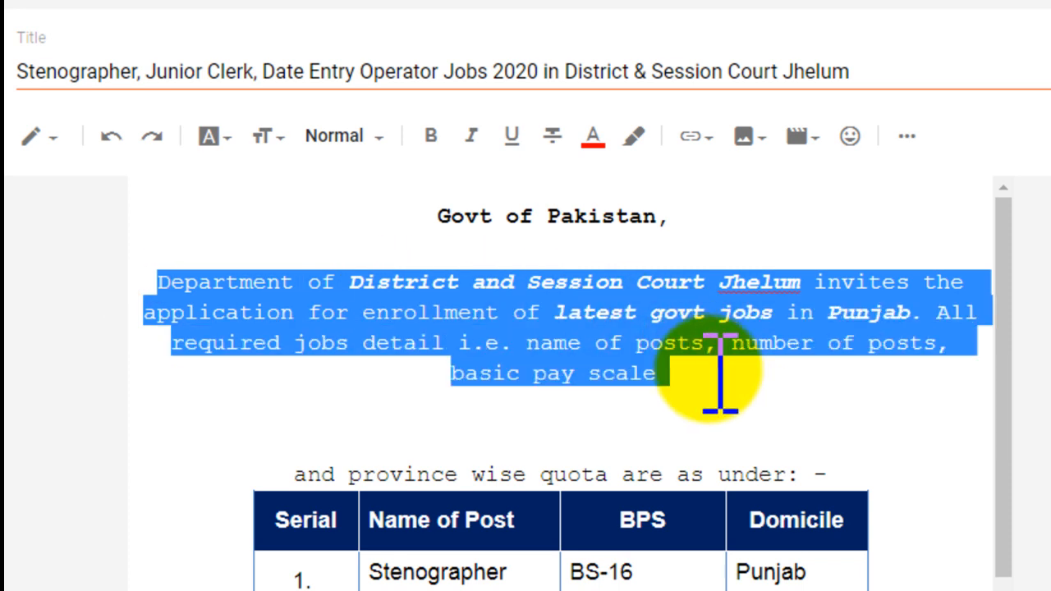
left_click(641, 141)
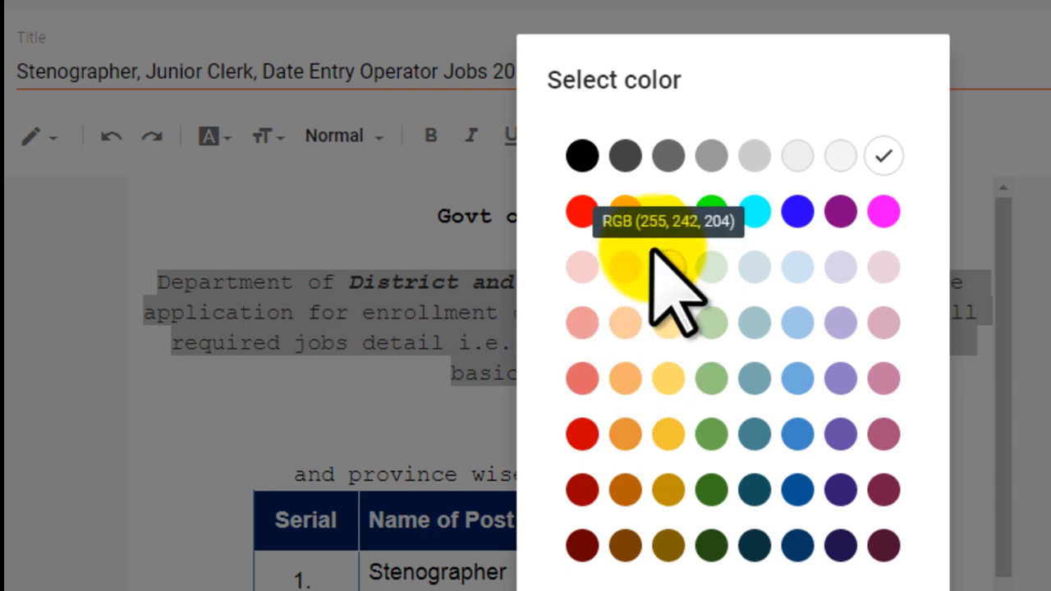
left_click(666, 322)
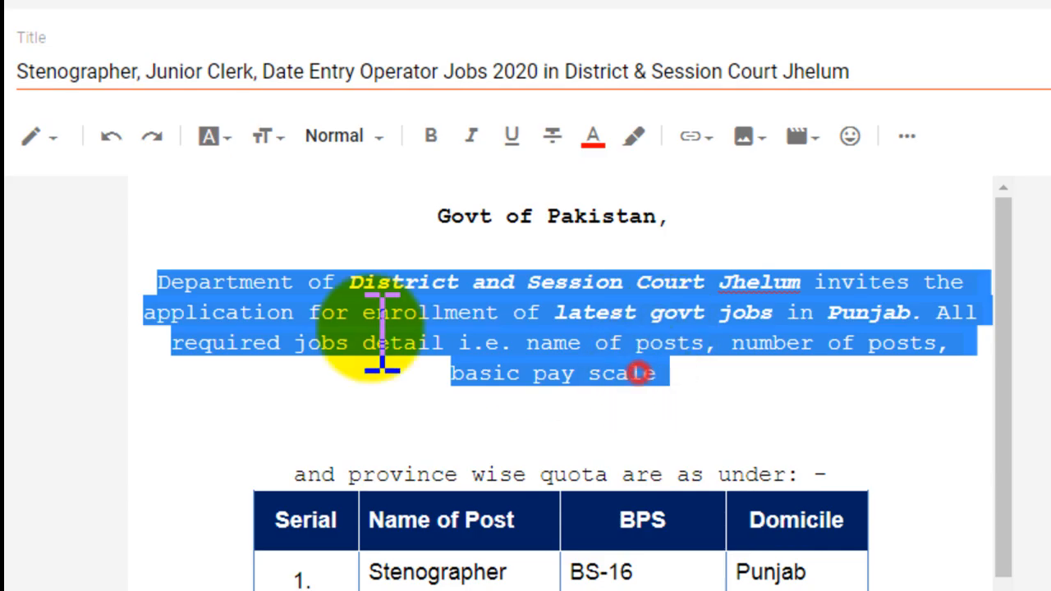
left_click(296, 312)
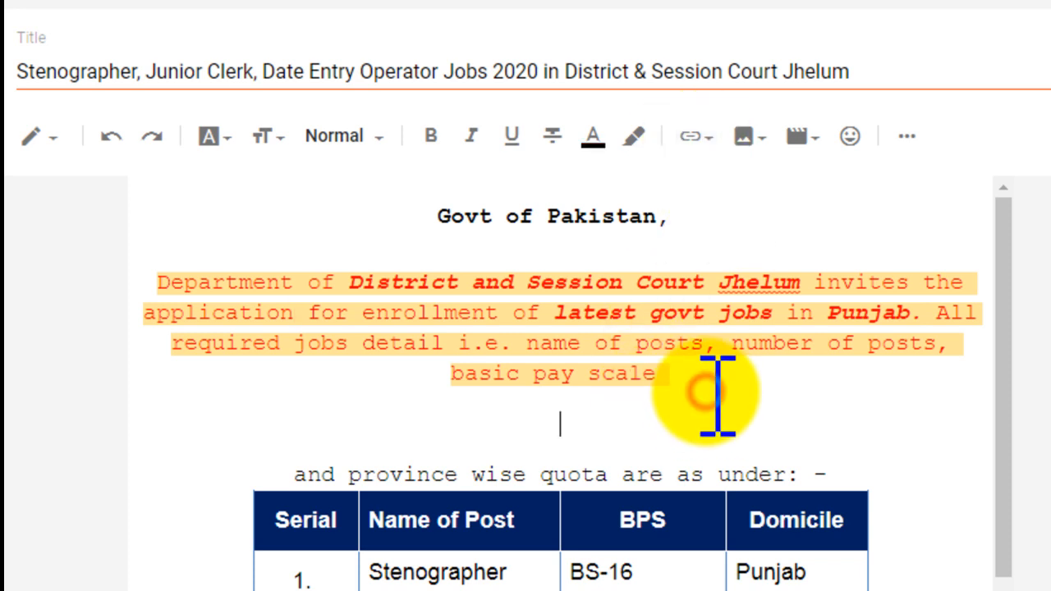
Add the line "Download Application Form" below the highlighted paragraph, correcting the misspelled word with the suggestion "Application"
key("Return")
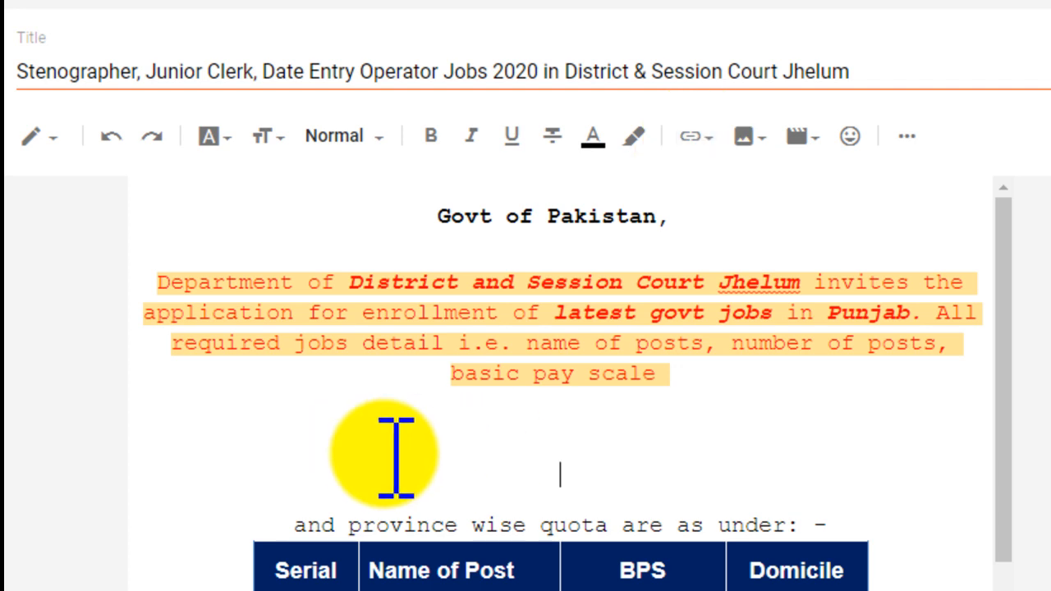
type("App")
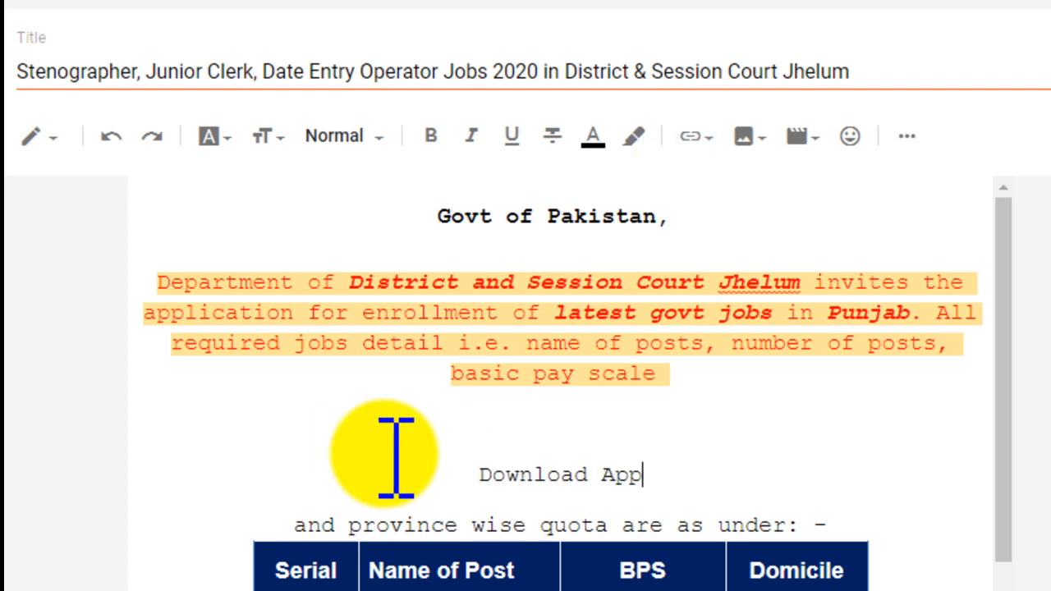
type("licaton Form")
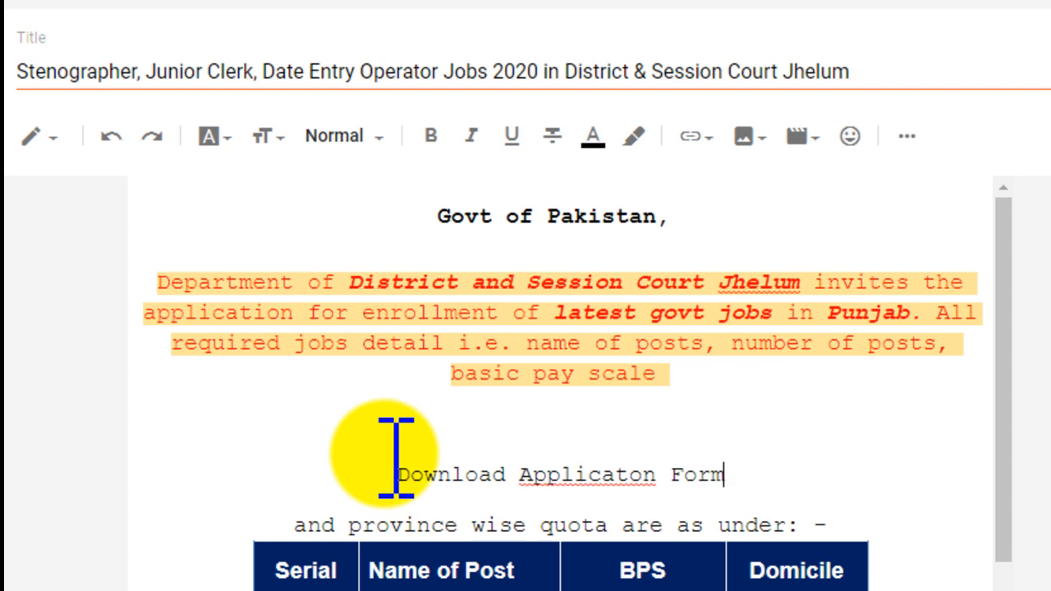
right_click(577, 460)
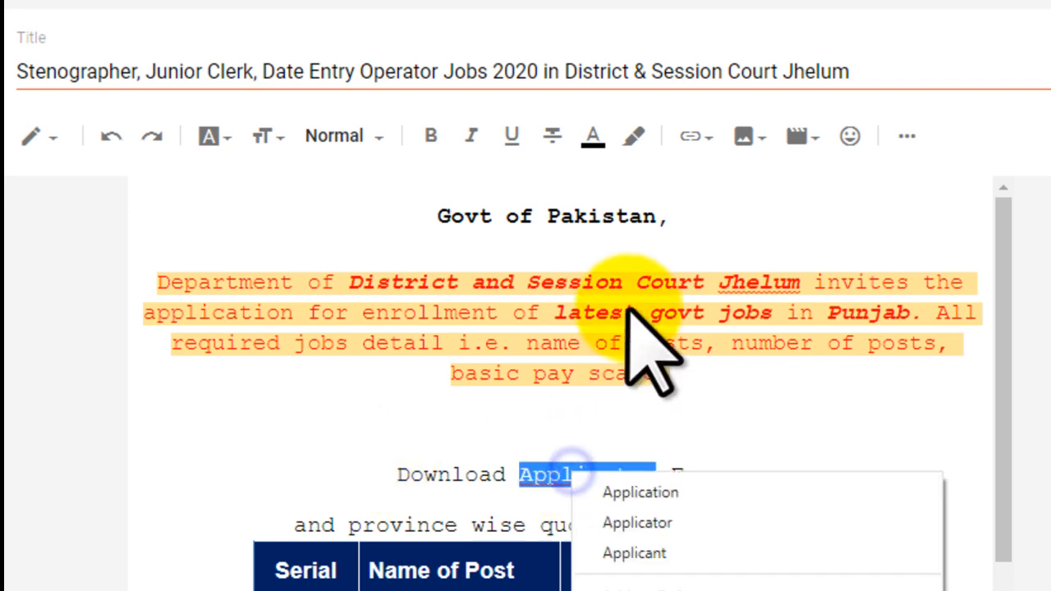
left_click(612, 493)
left_click_drag(387, 475, 743, 475)
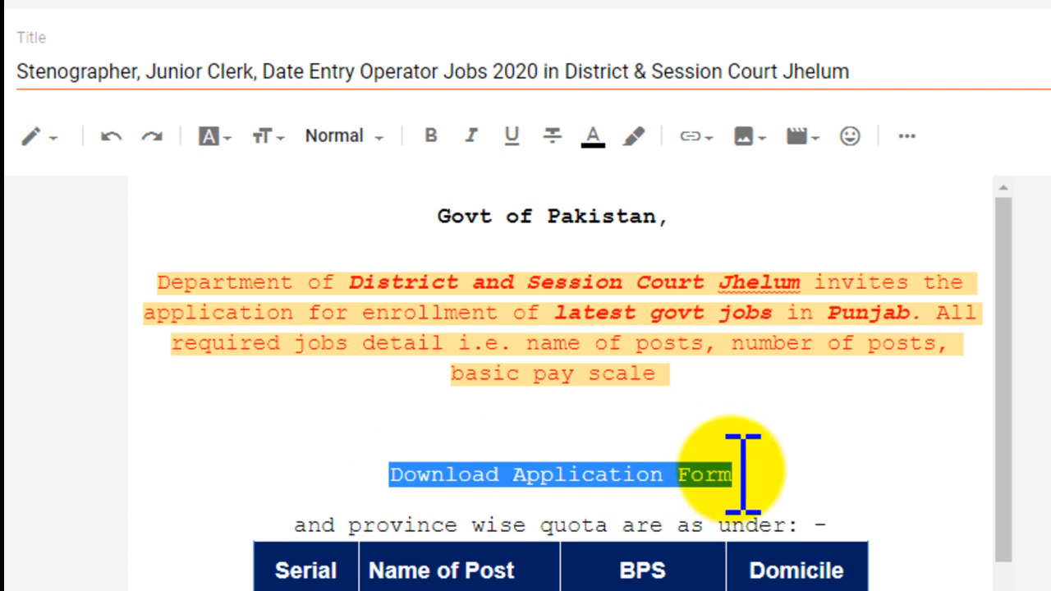
left_click(692, 133)
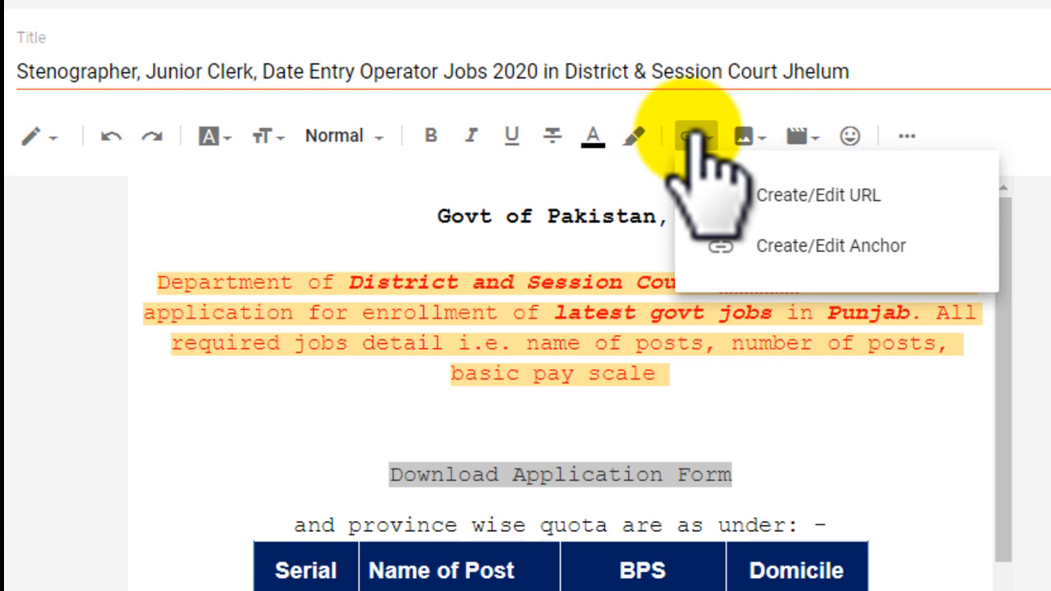
left_click(837, 197)
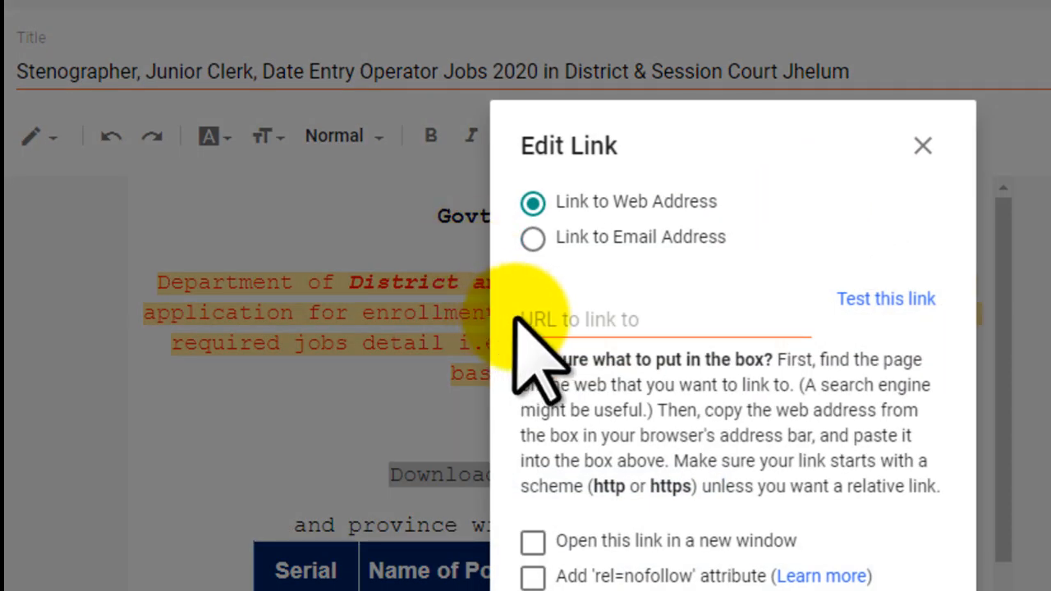
left_click(651, 322)
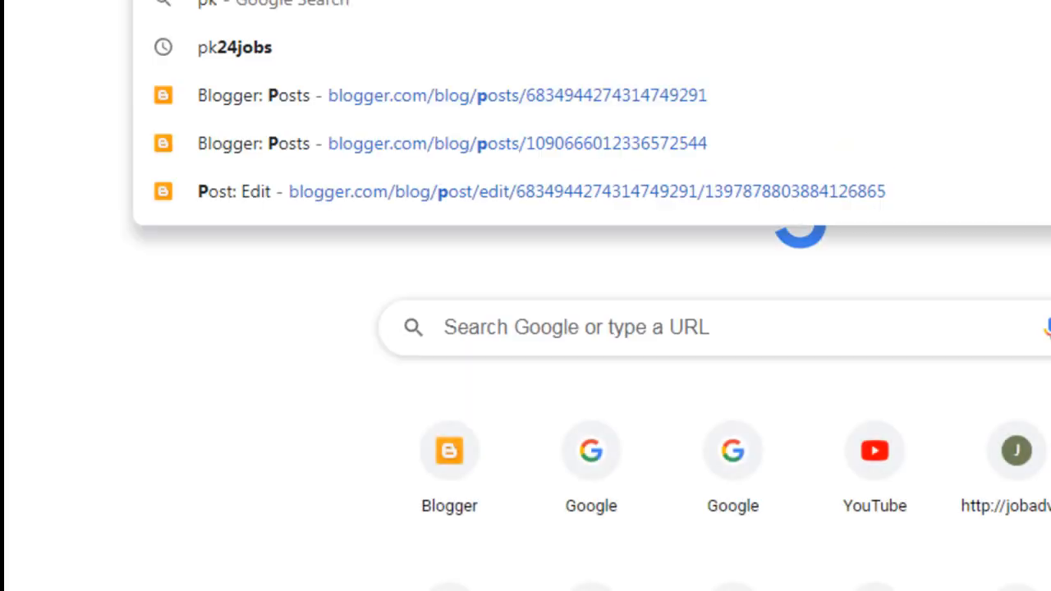
type("2")
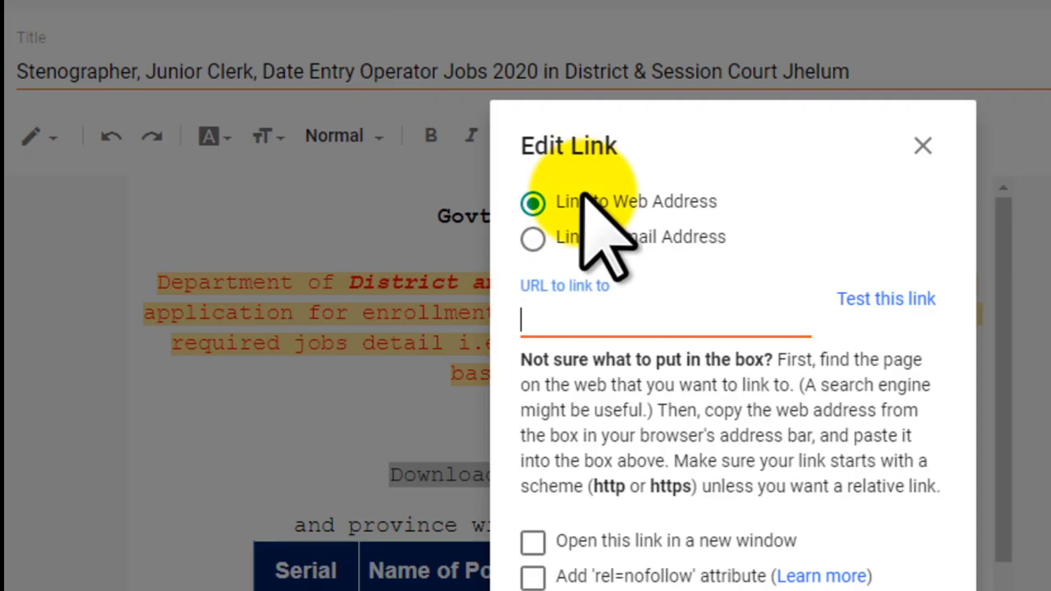
type("http://pk24jobs.com/")
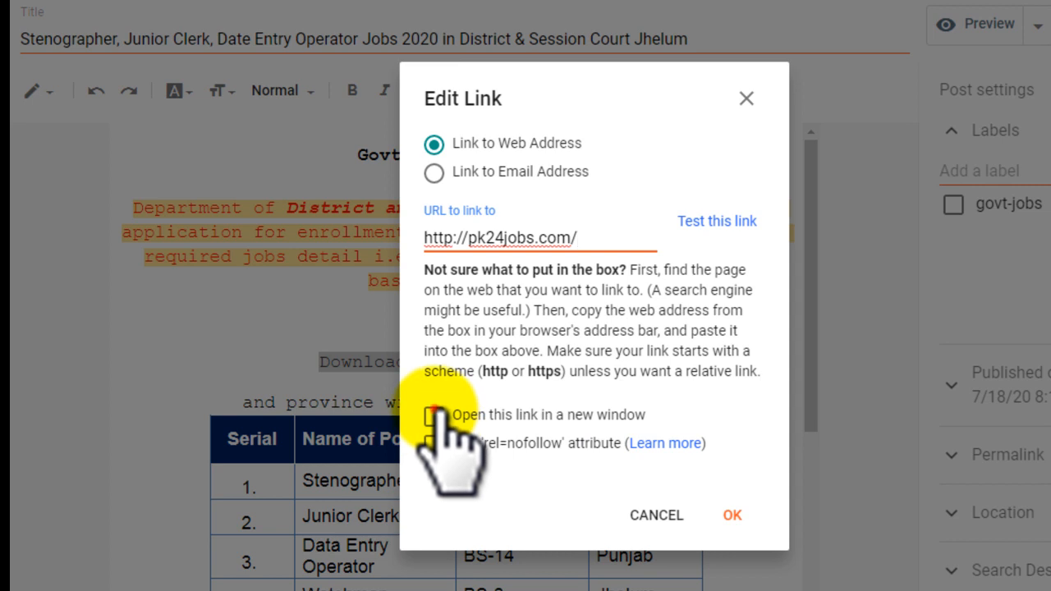
left_click(433, 415)
left_click(732, 515)
left_click(662, 352)
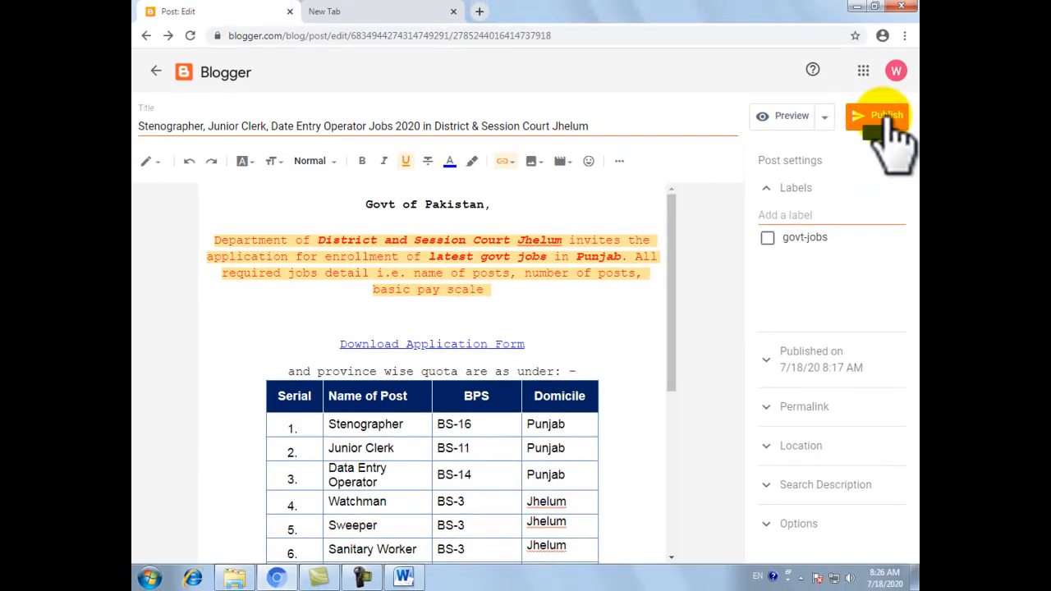
Publish the post, confirm it, and open its live page in a new browser tab
left_click(888, 123)
left_click(580, 339)
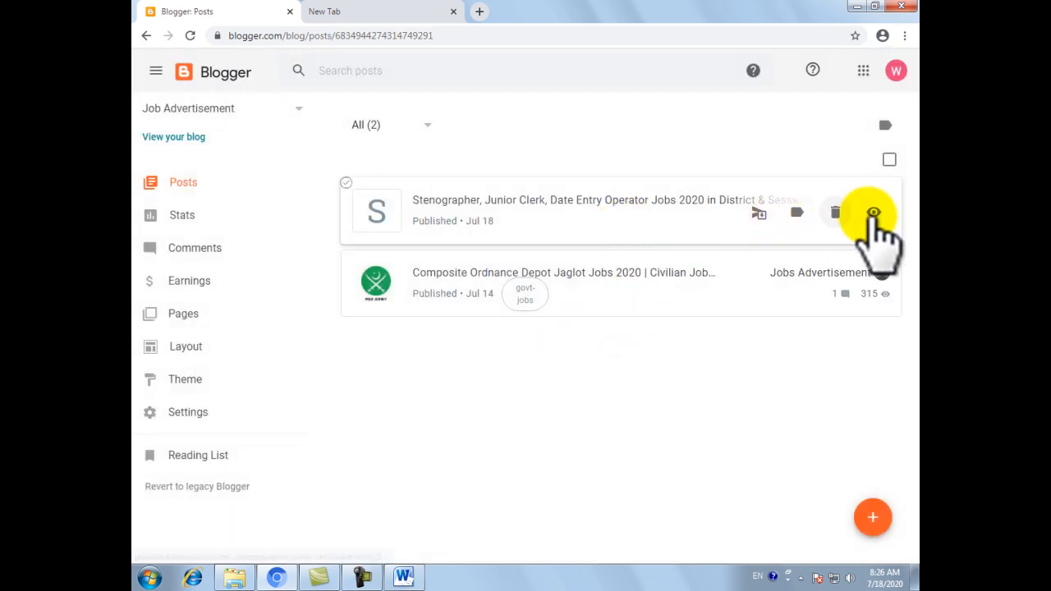
right_click(875, 214)
left_click(876, 224)
left_click(394, 8)
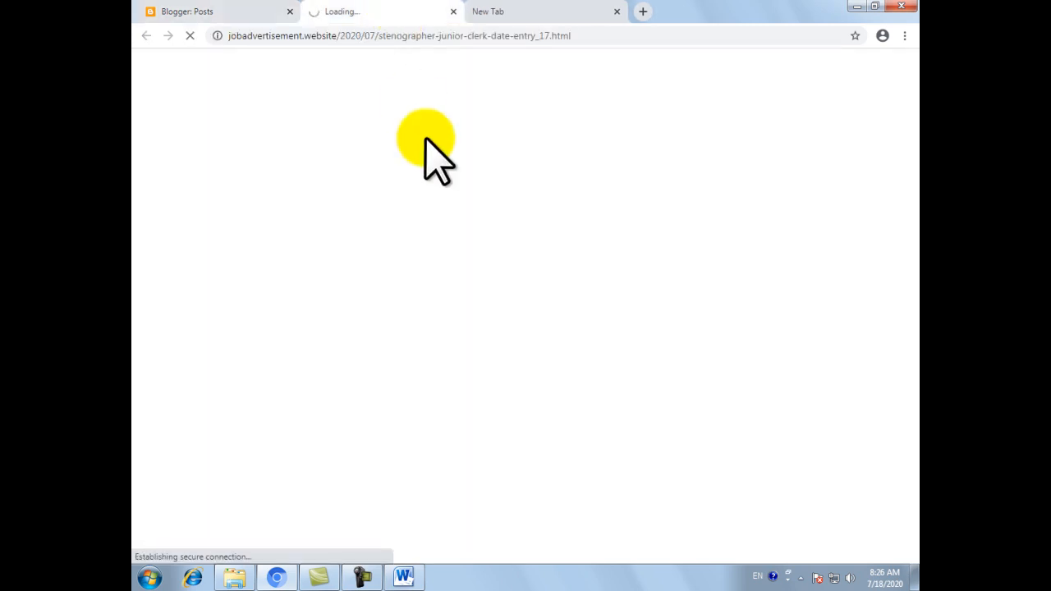
Reopen the stenographer post for editing and review the text, link and table on its published page
left_click(203, 10)
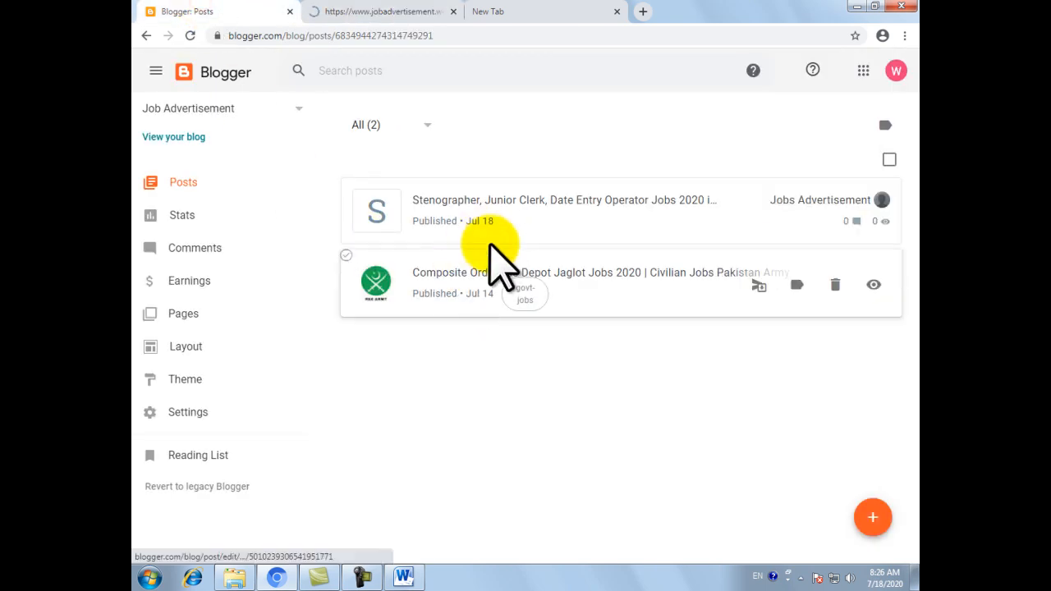
left_click(513, 205)
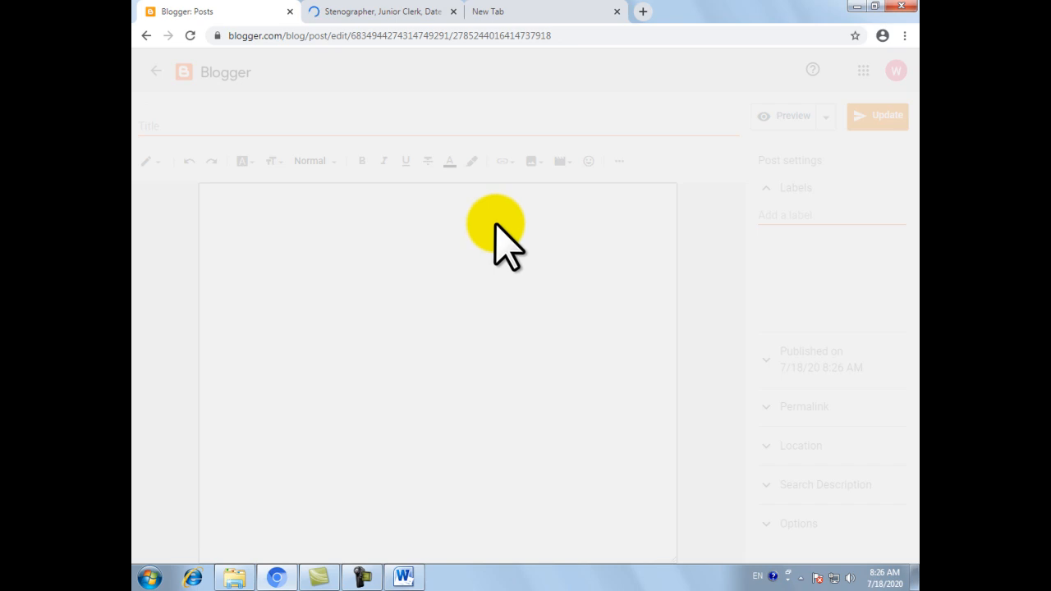
left_click(405, 9)
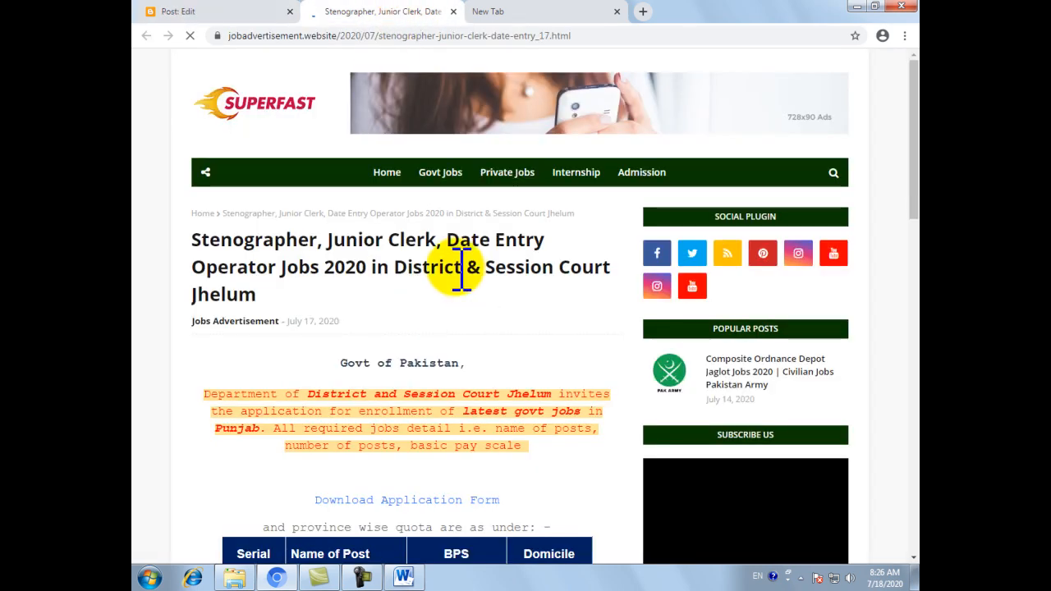
scroll(369, 423, "down", 1)
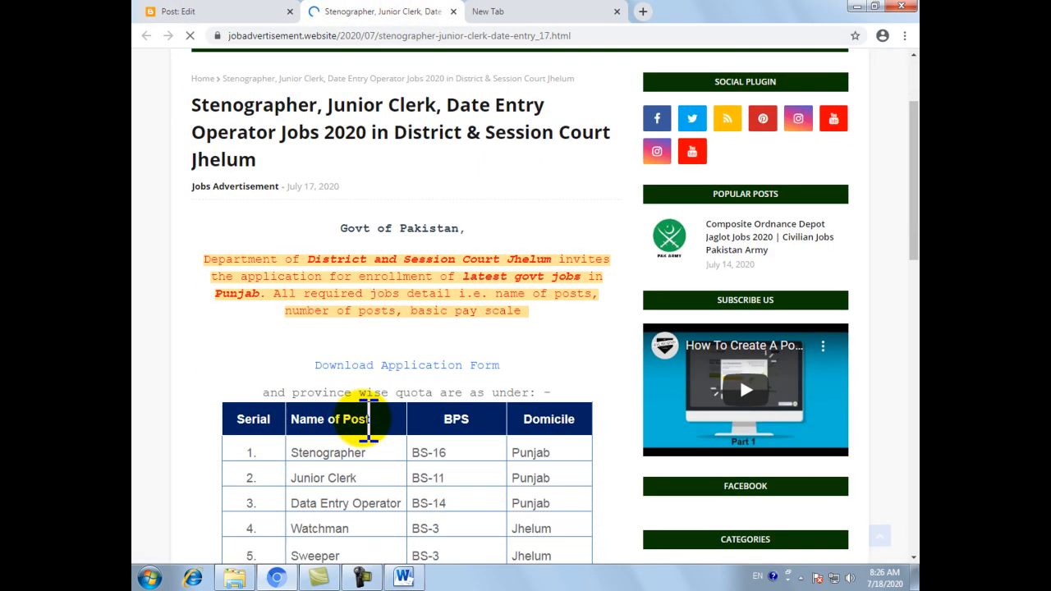
scroll(374, 398, "down", 6)
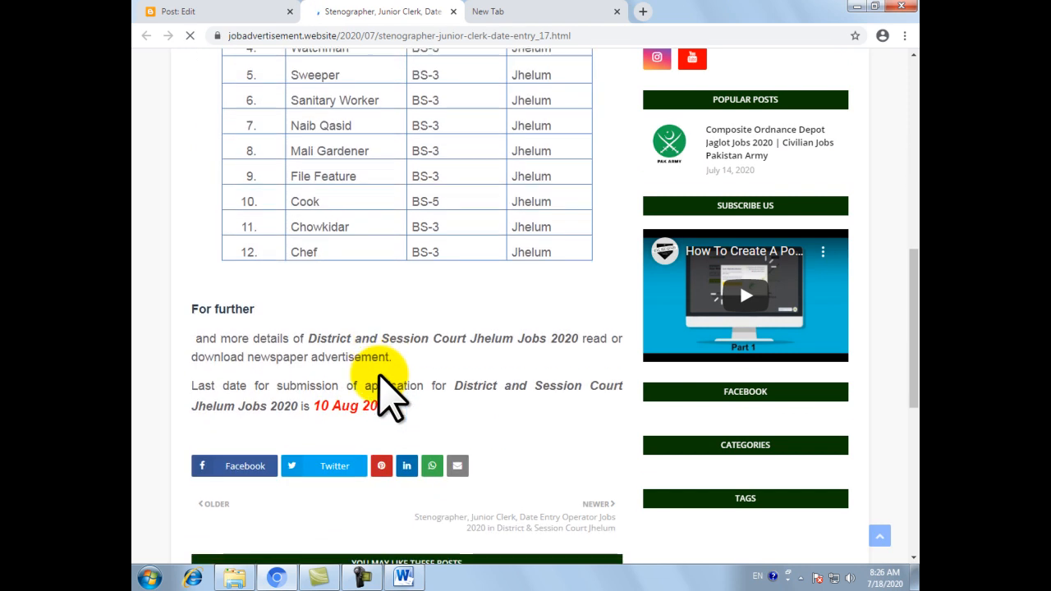
scroll(375, 390, "up", 4)
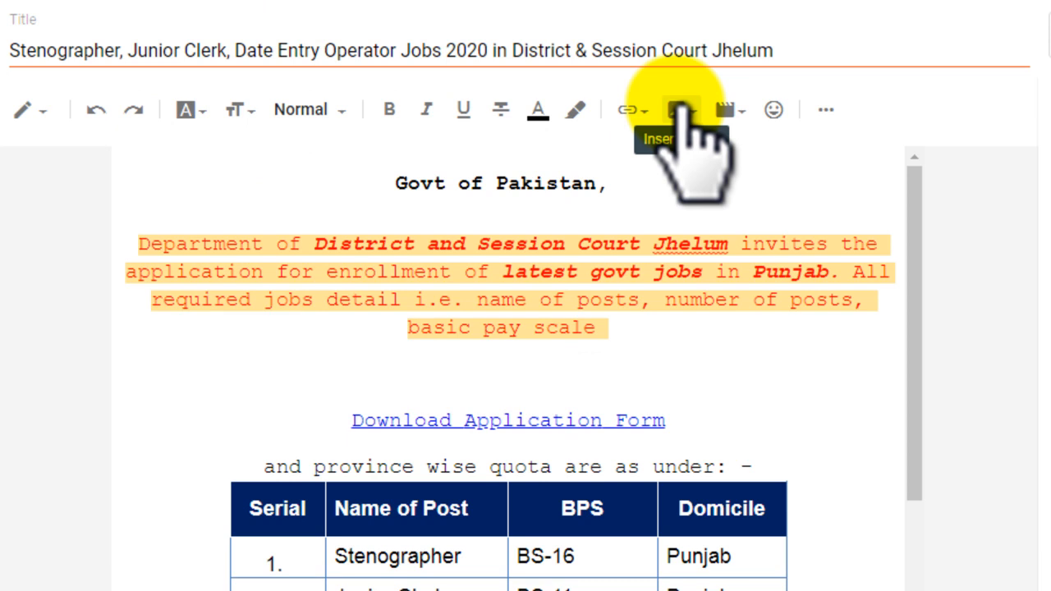
Upload the JPEG image named 1 from the computer's desktop for use in the post
left_click(680, 112)
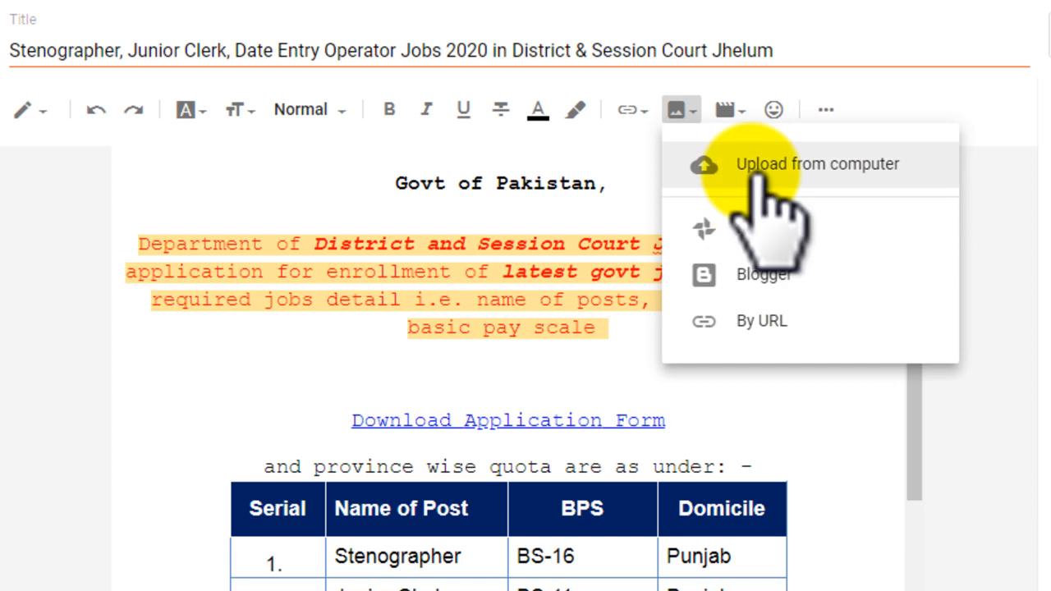
left_click(864, 169)
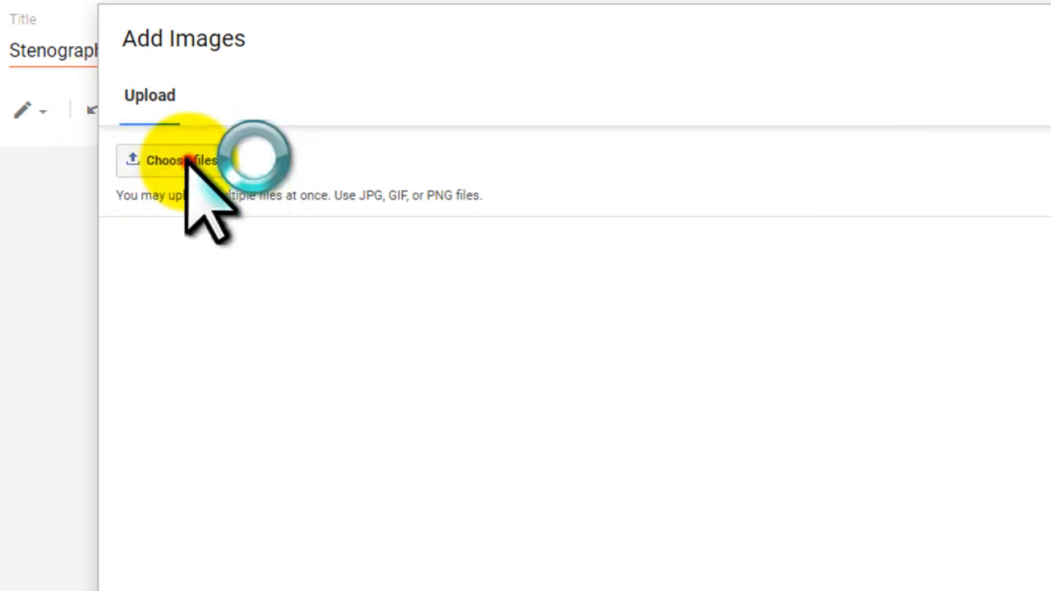
left_click(184, 161)
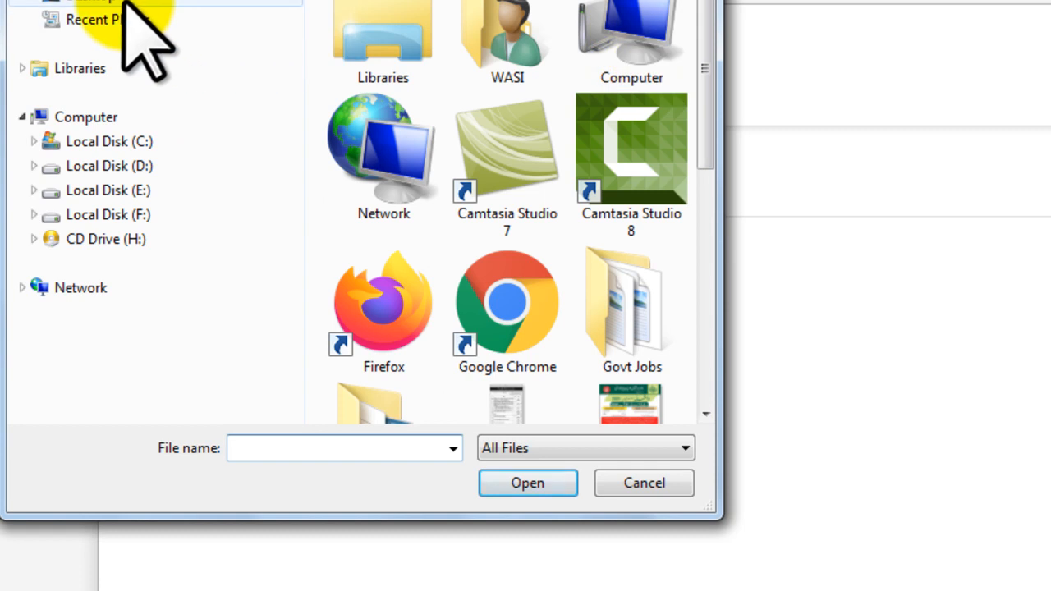
left_click_drag(697, 46, 661, 181)
left_click(518, 92)
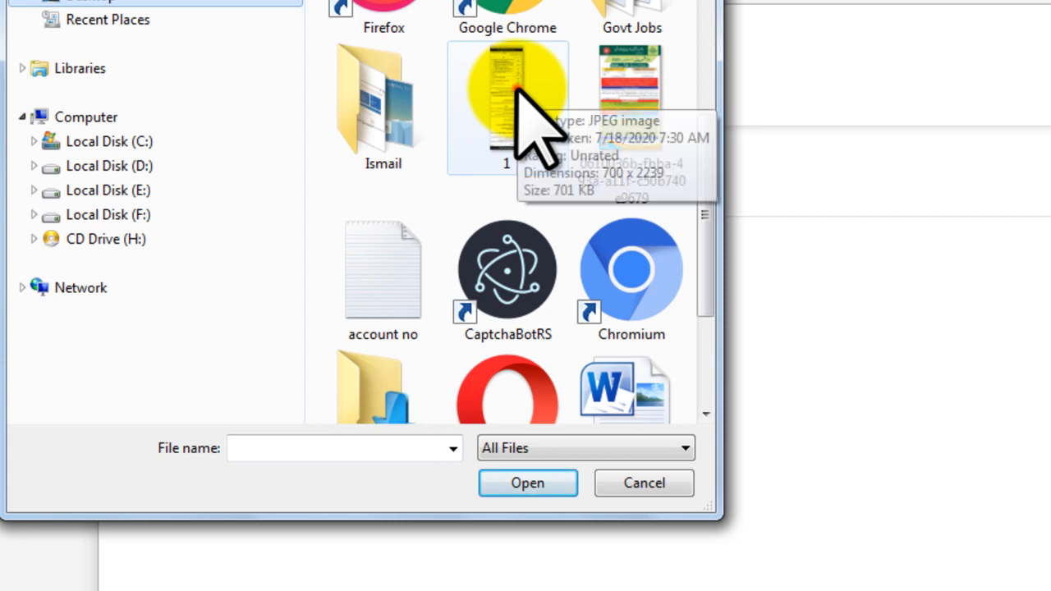
left_click(517, 92)
left_click(526, 483)
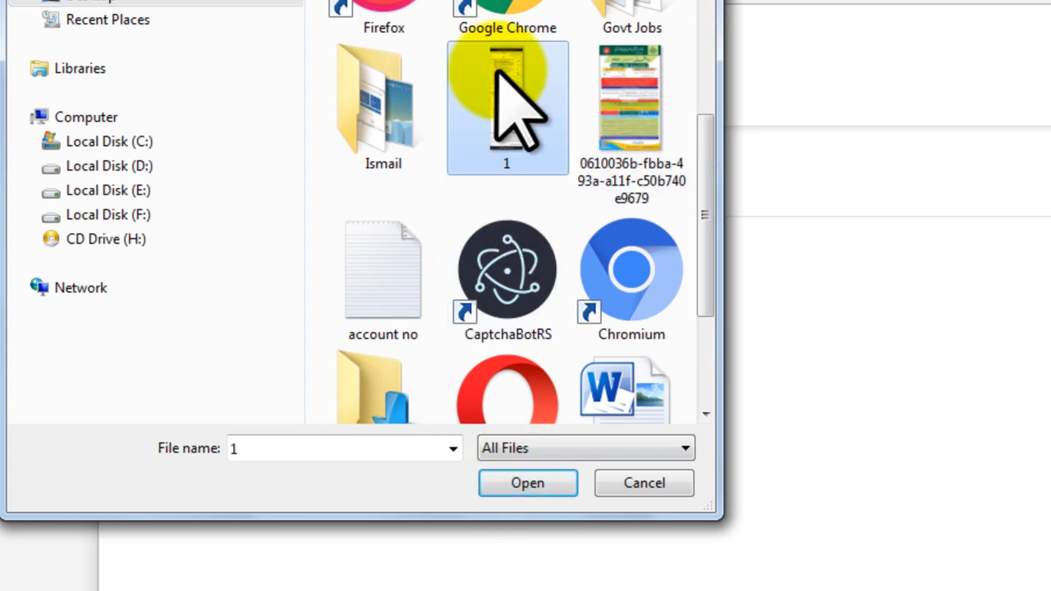
left_click(497, 483)
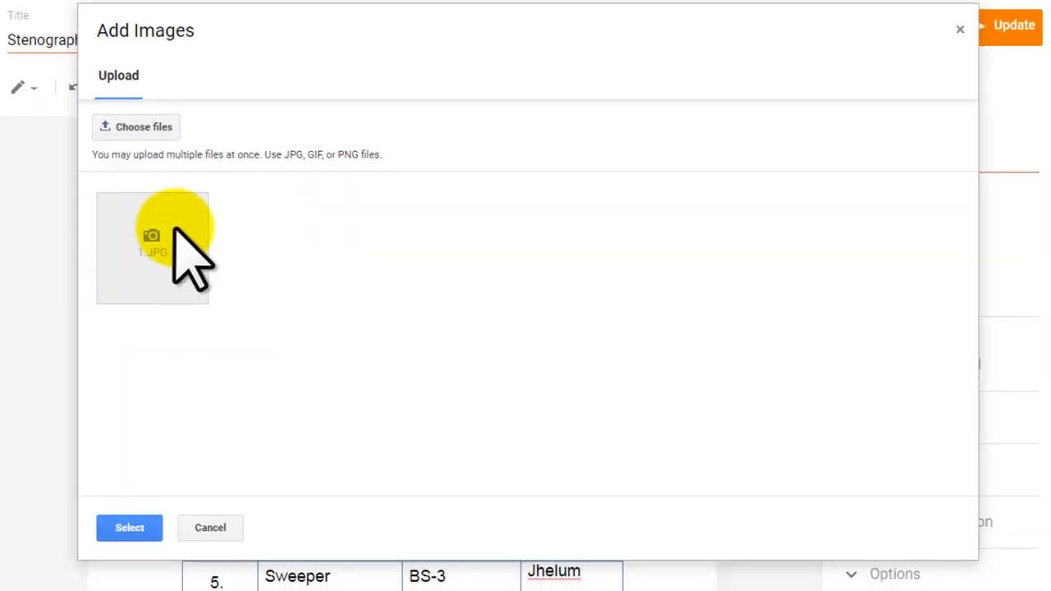
Insert the uploaded image 1.JPG into the post below the highlighted paragraph
double_click(115, 249)
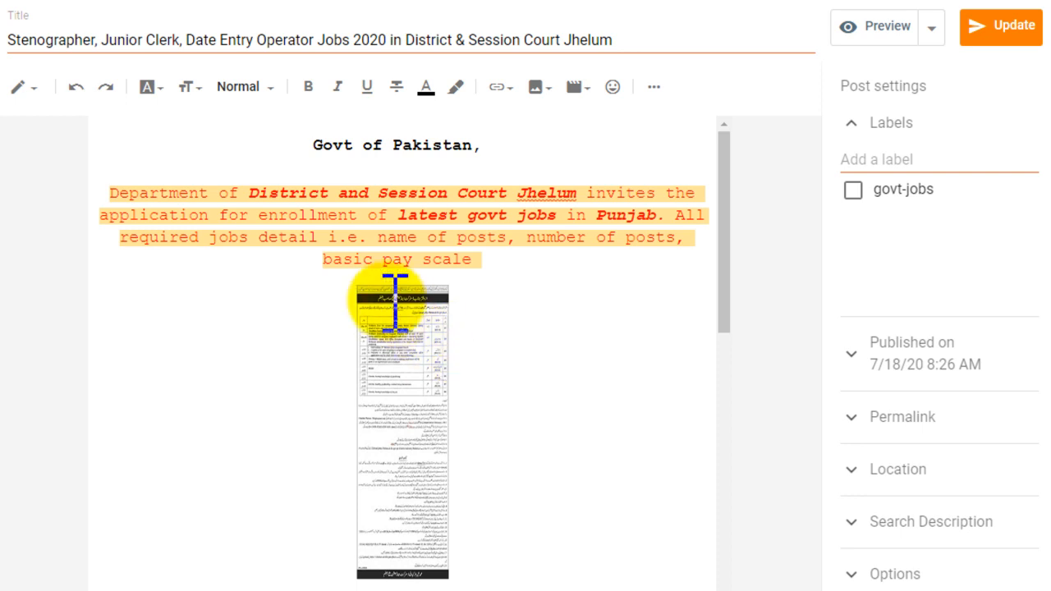
left_click(410, 335)
left_click(469, 394)
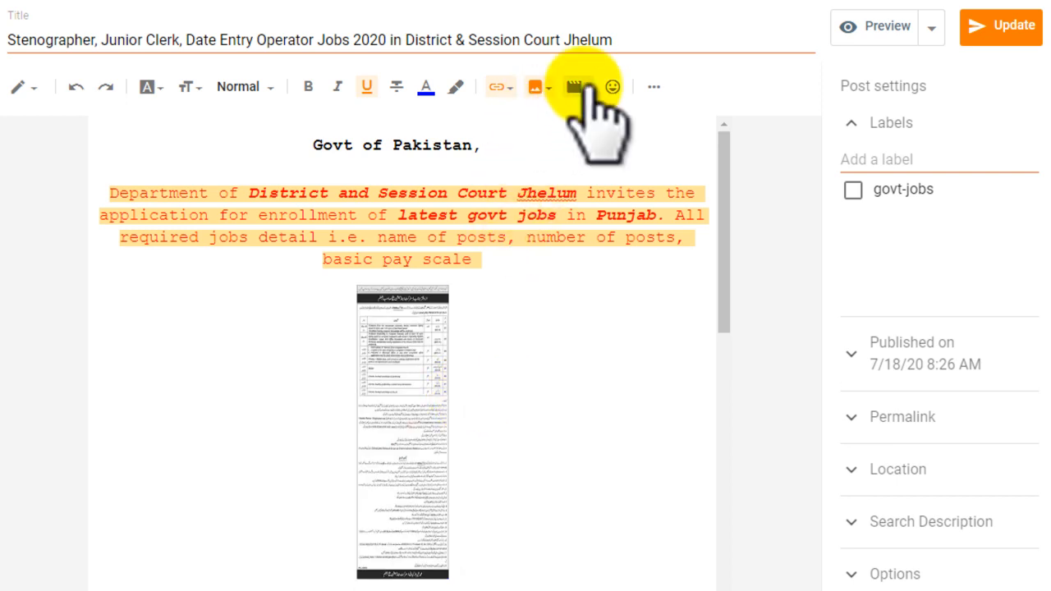
Add an empty line below the "For further" heading under the job table
scroll(432, 386, "down", 15)
left_click(233, 509)
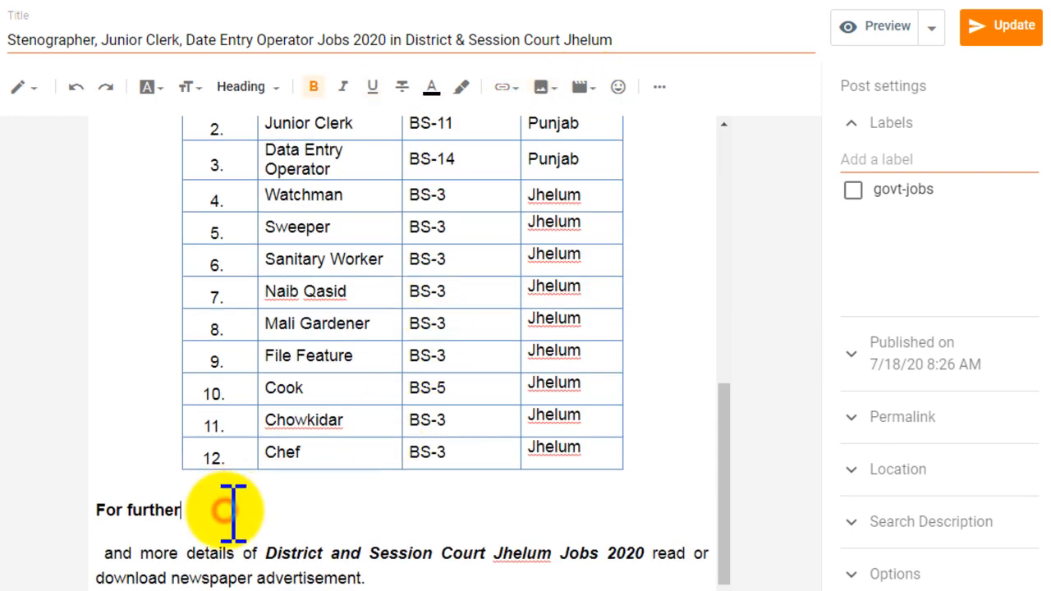
key("Return")
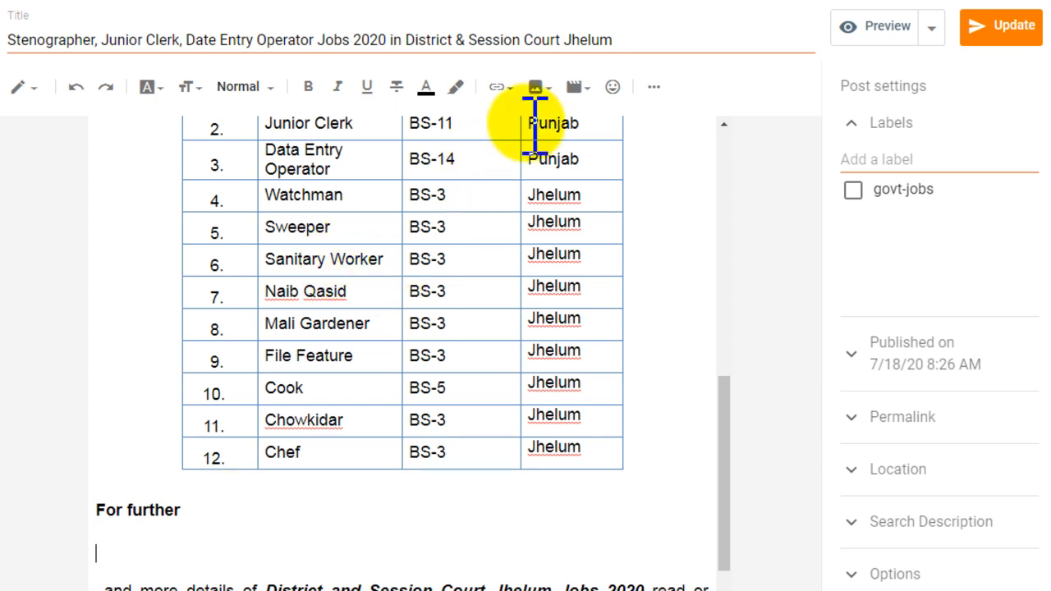
Start adding a YouTube video on the empty line below the "For further" heading and search for "it4all"
left_click(577, 87)
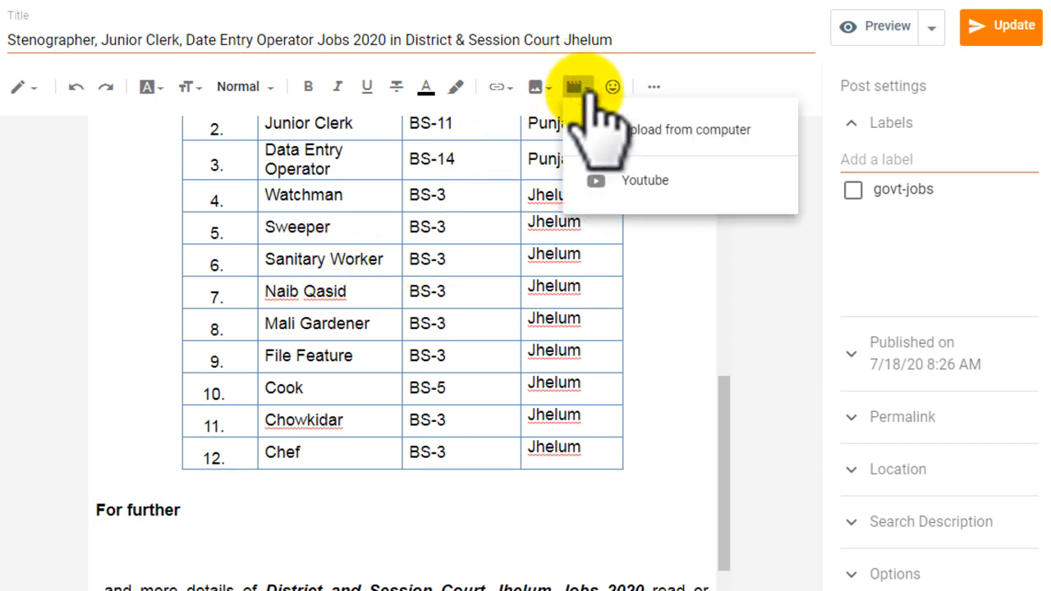
left_click(680, 182)
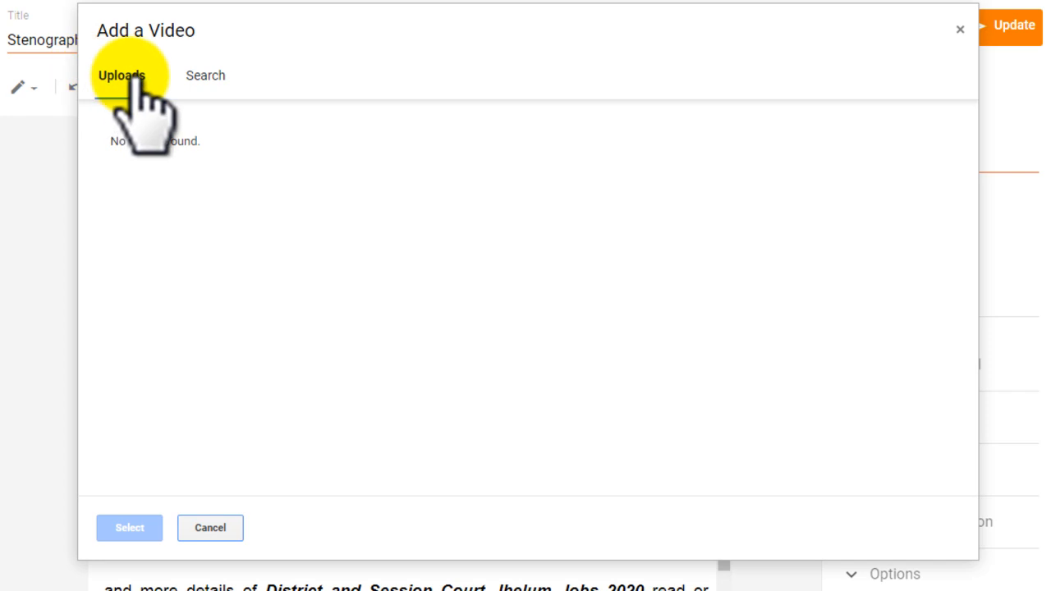
left_click(104, 142)
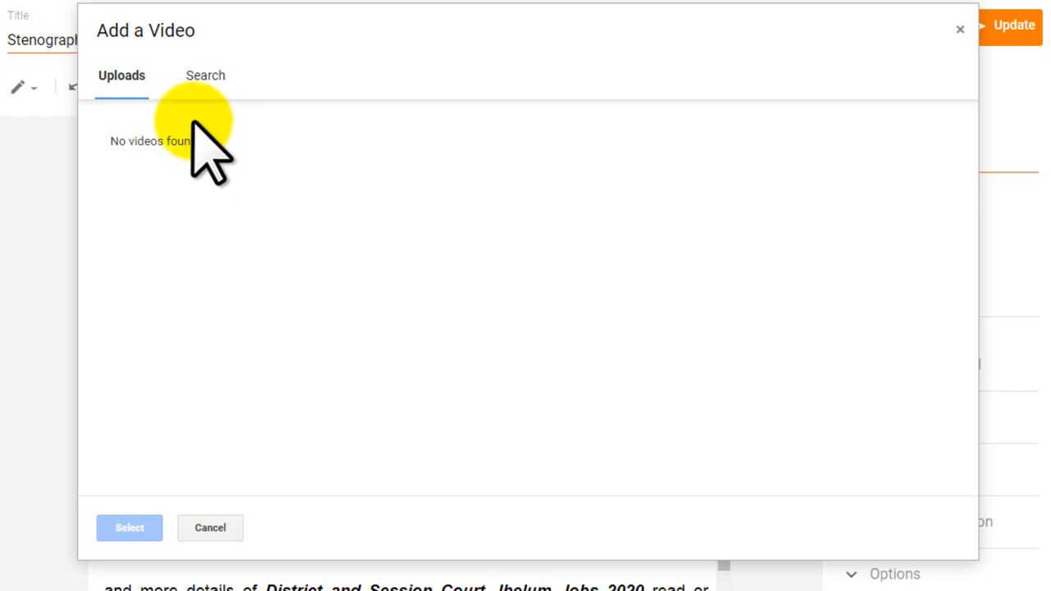
left_click(205, 80)
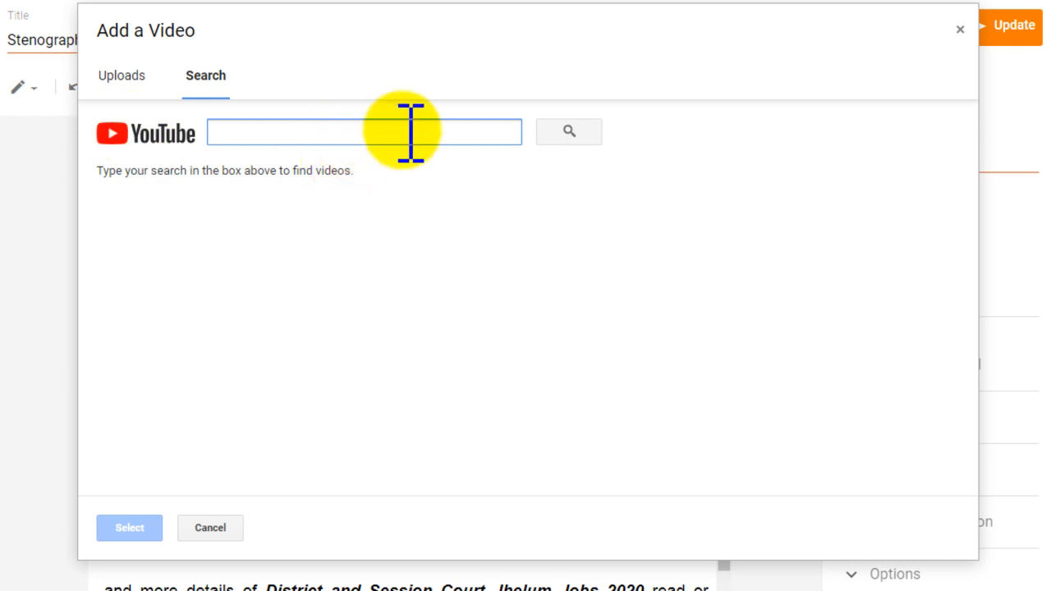
type("it")
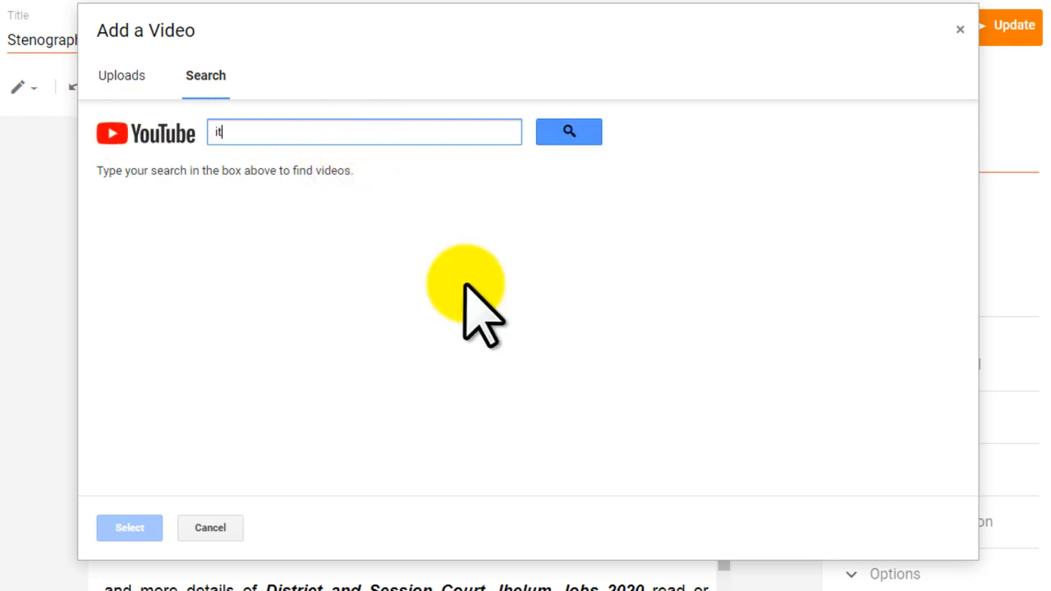
type("4all")
key("Return")
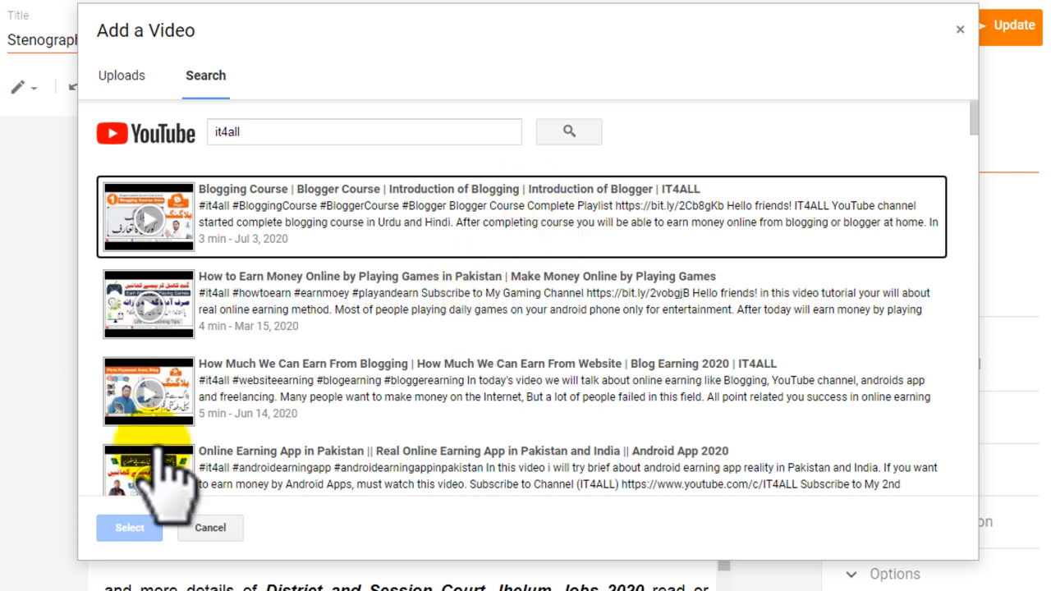
Insert the found video "How to Earn Money Online by Playing Games in Pakistan" into the post
left_click(276, 289)
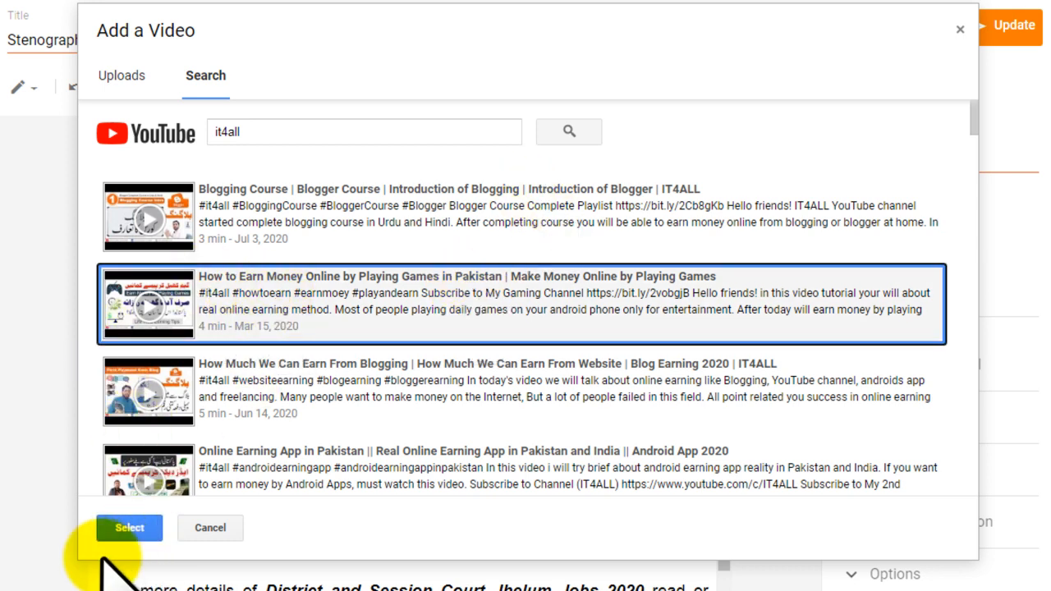
left_click(122, 532)
scroll(424, 412, "down", 3)
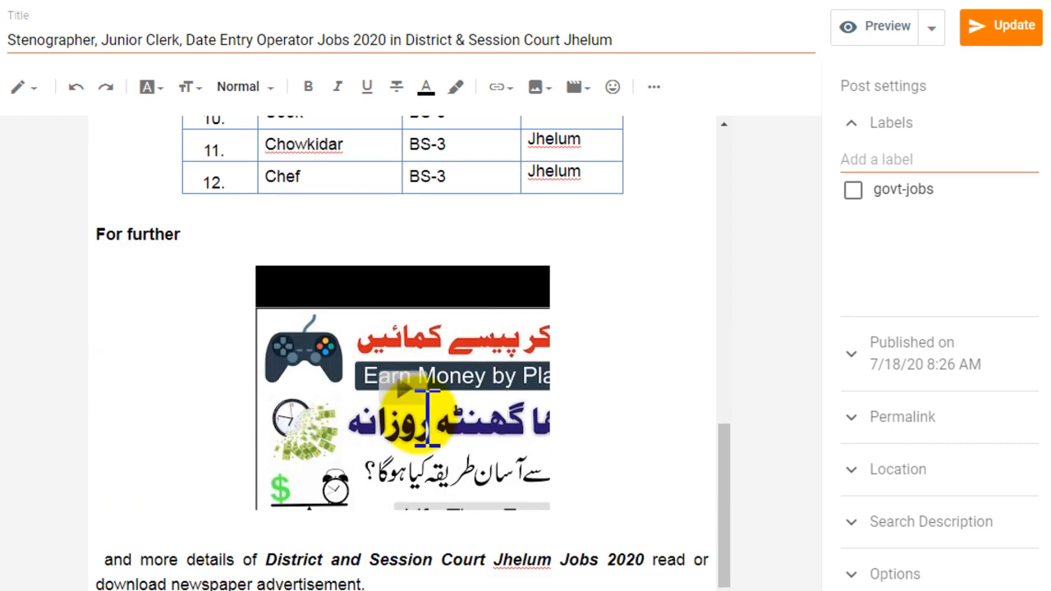
Open the special character picker and switch it from Emoji to the Hangul category's Other set
scroll(427, 418, "up", 5)
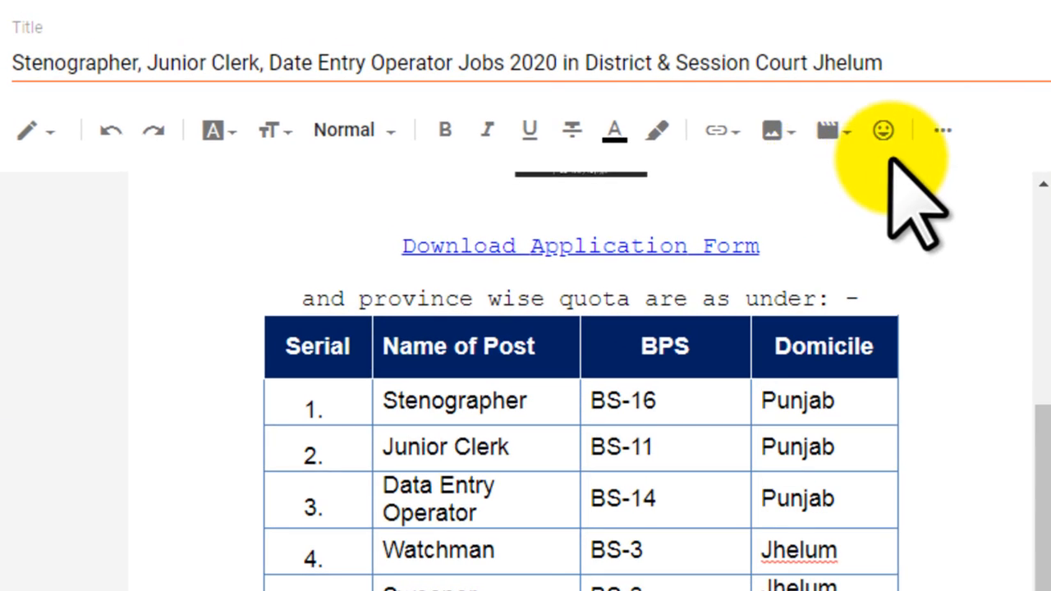
left_click(887, 132)
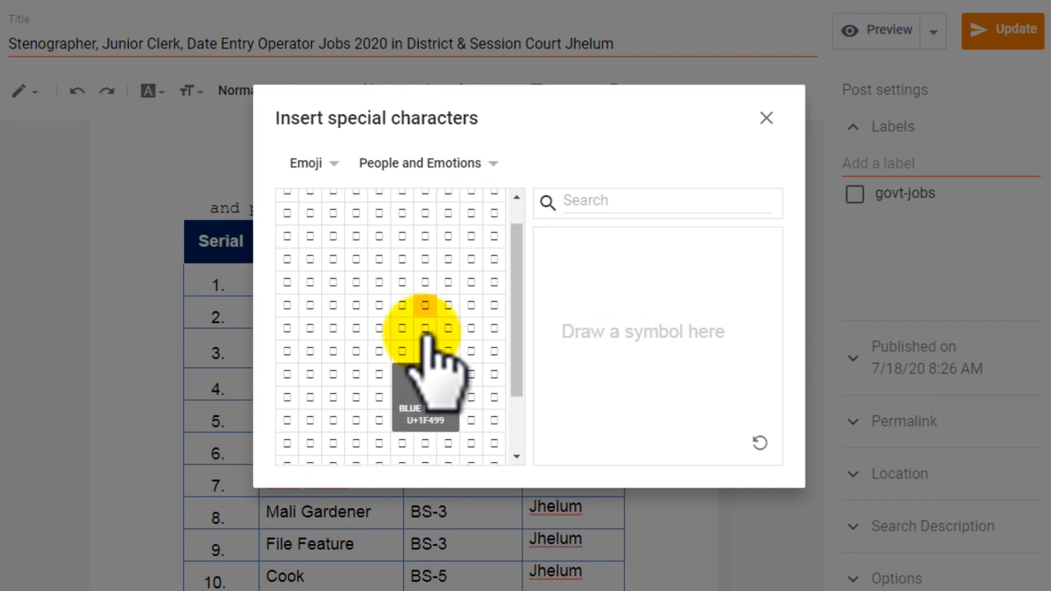
left_click(327, 162)
left_click(309, 411)
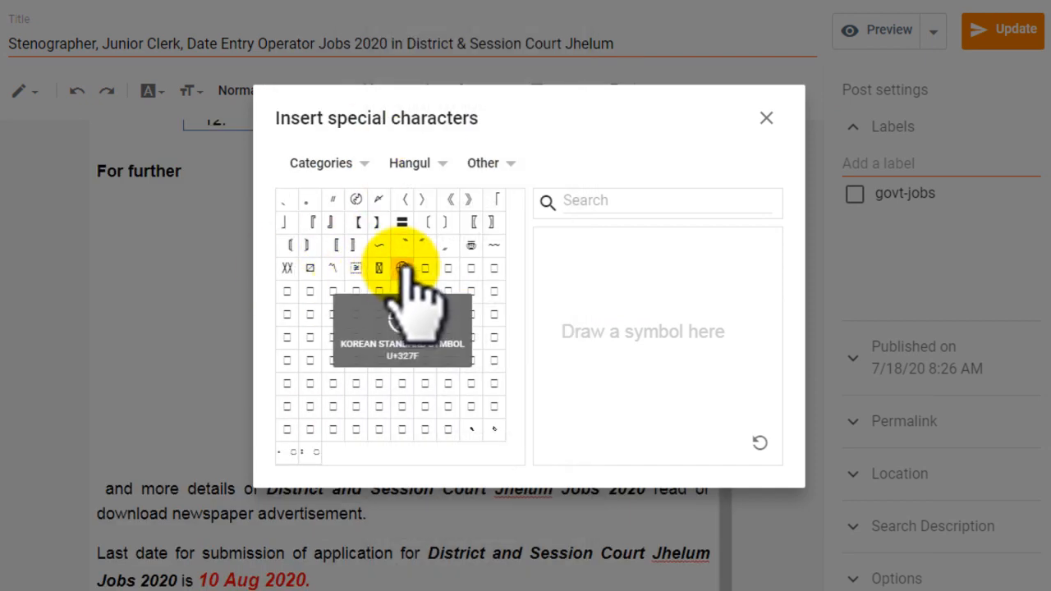
Insert the Korean standard symbol and a row of other Hangul bracket and mark characters below the video, and close the picker
left_click(402, 268)
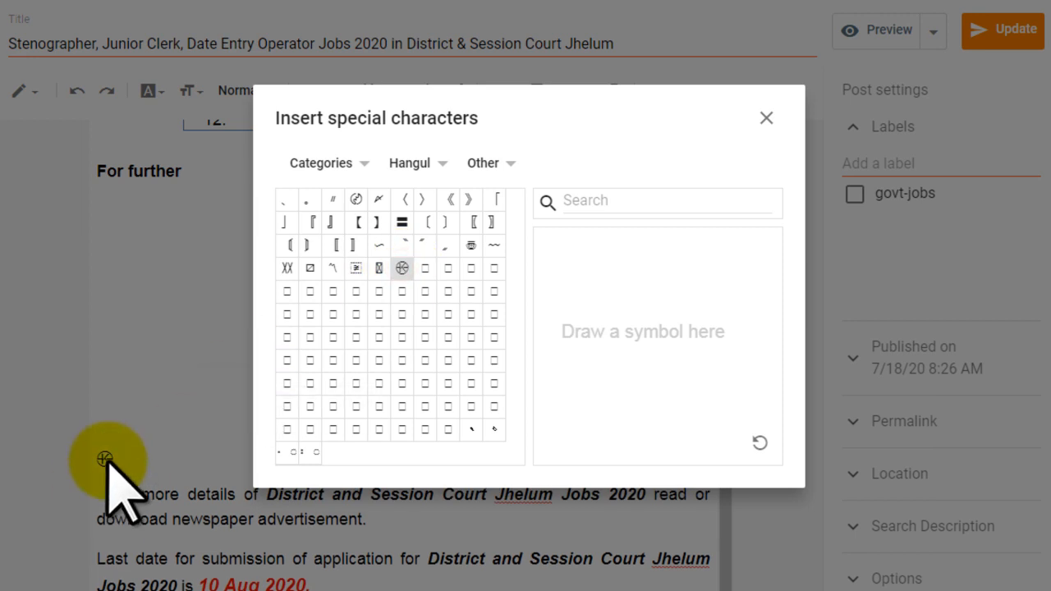
left_click(287, 268)
left_click(356, 200)
left_click(448, 198)
left_click(427, 227)
left_click(476, 220)
left_click(469, 244)
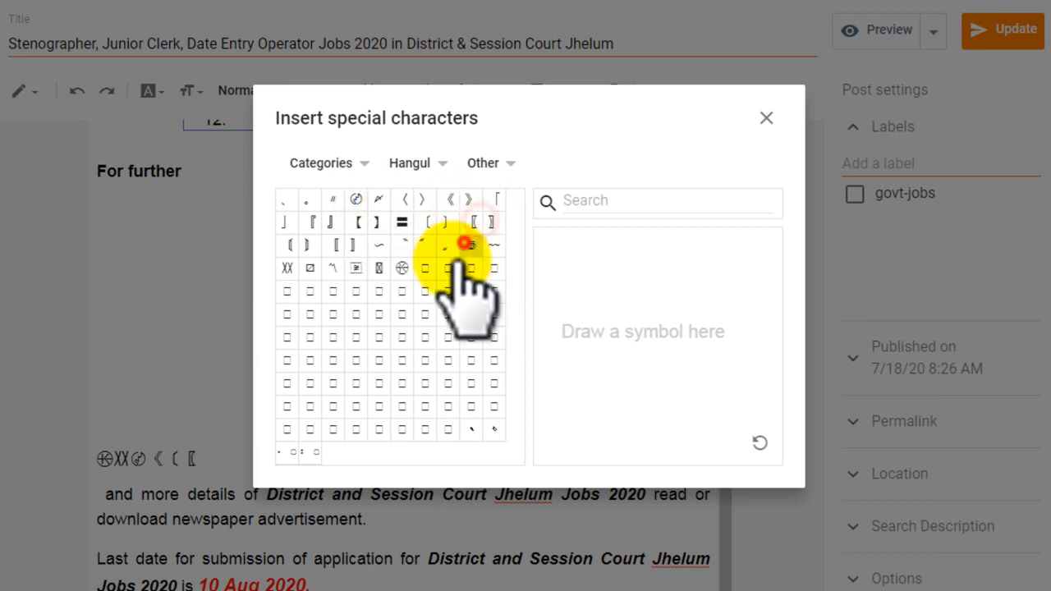
left_click(376, 238)
left_click(449, 251)
left_click(766, 117)
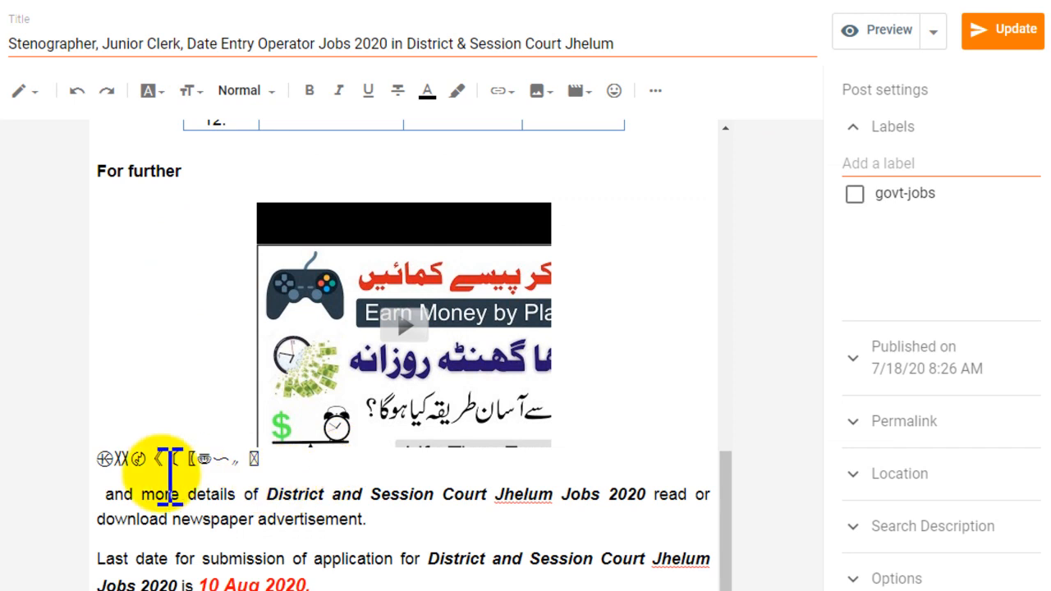
left_click(98, 466)
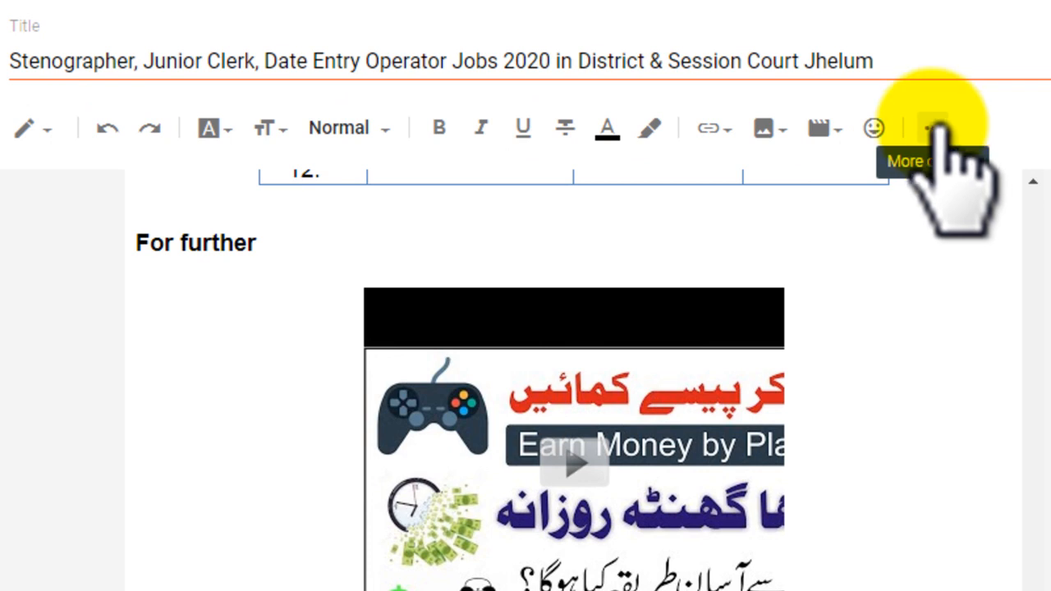
Center the "For further" heading below the job table
left_click(933, 129)
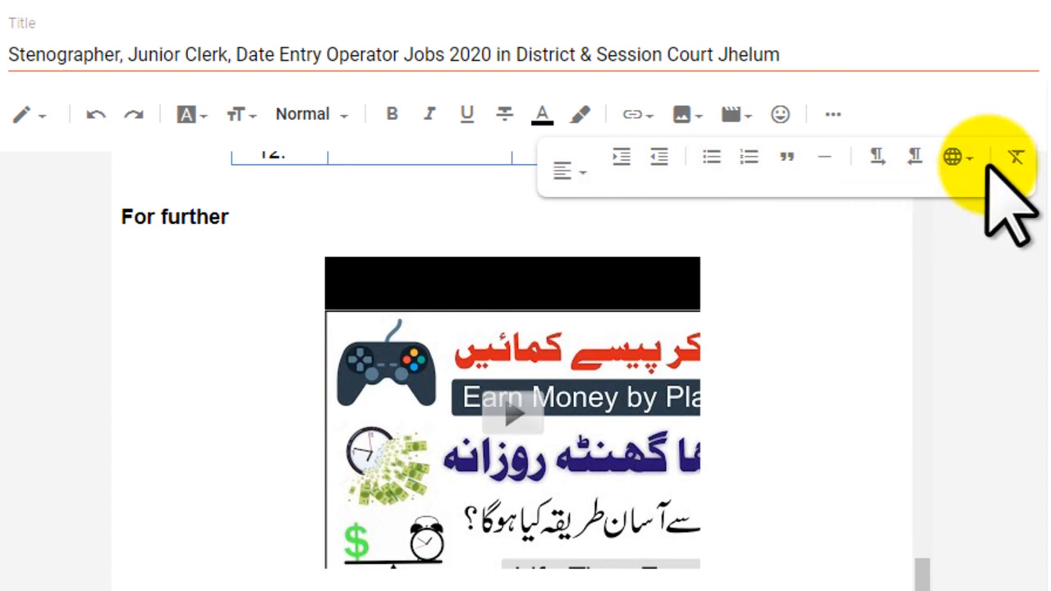
left_click(581, 171)
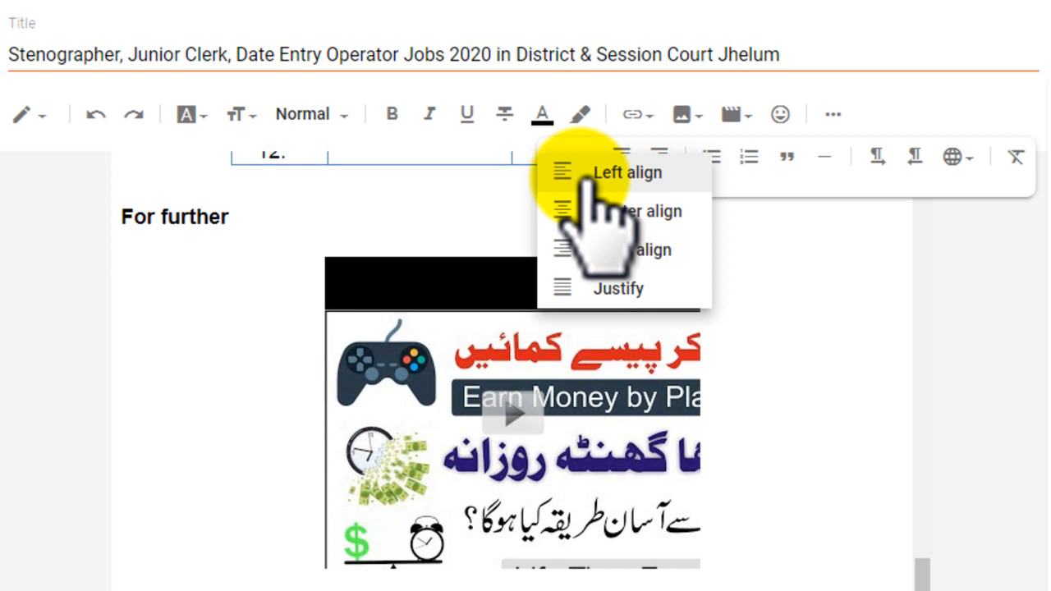
left_click(191, 298)
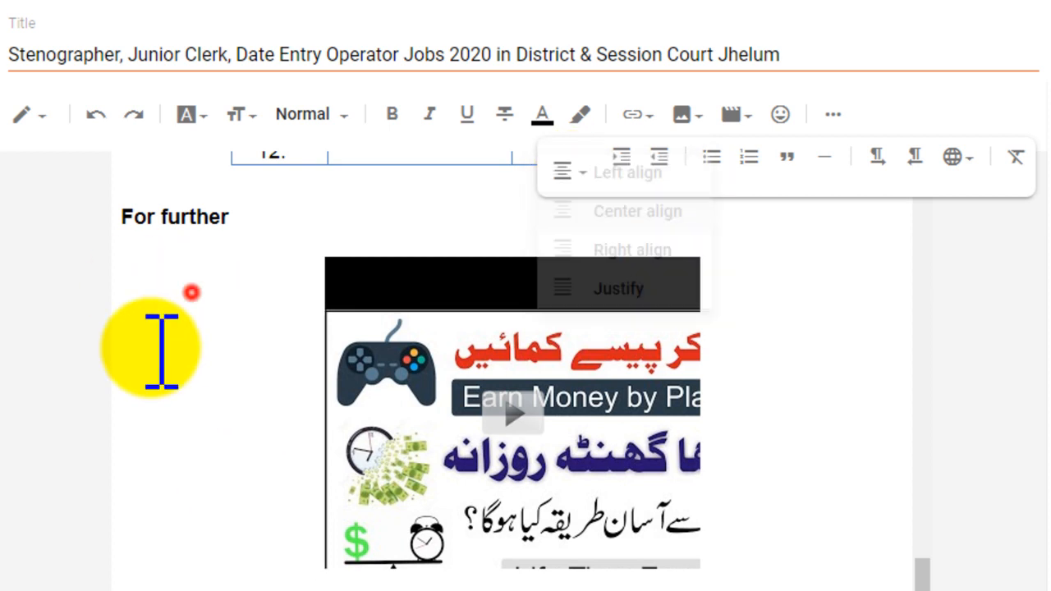
scroll(177, 344, "up", 3)
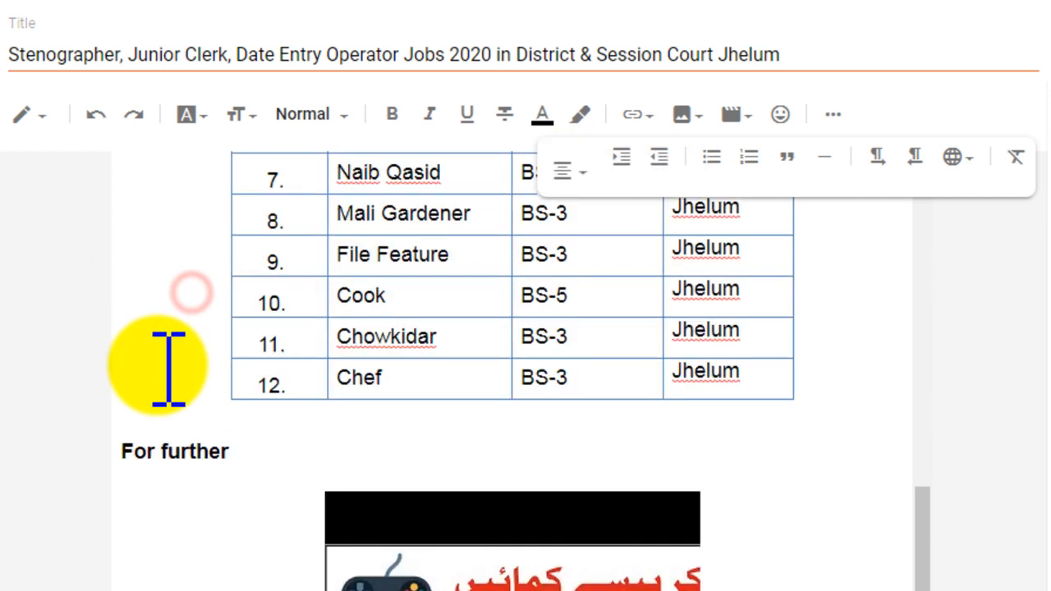
left_click(188, 454)
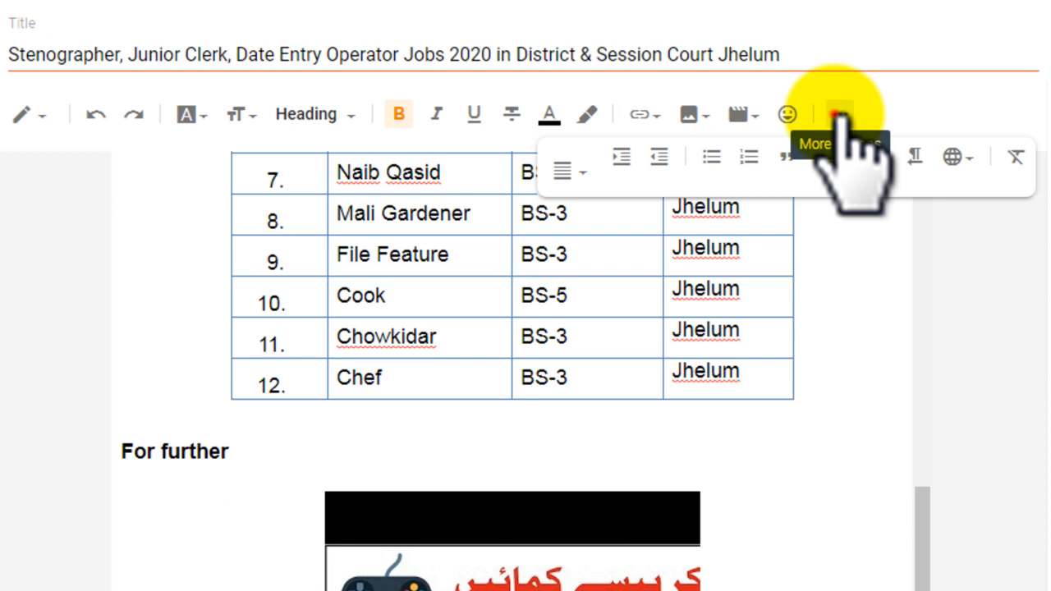
left_click(839, 115)
left_click(839, 115)
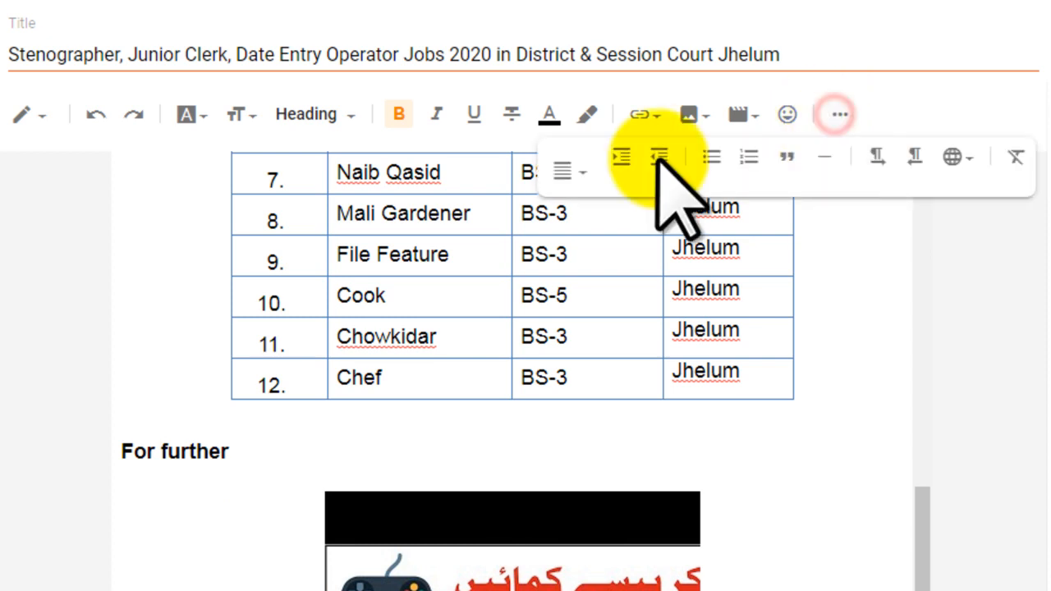
left_click(584, 173)
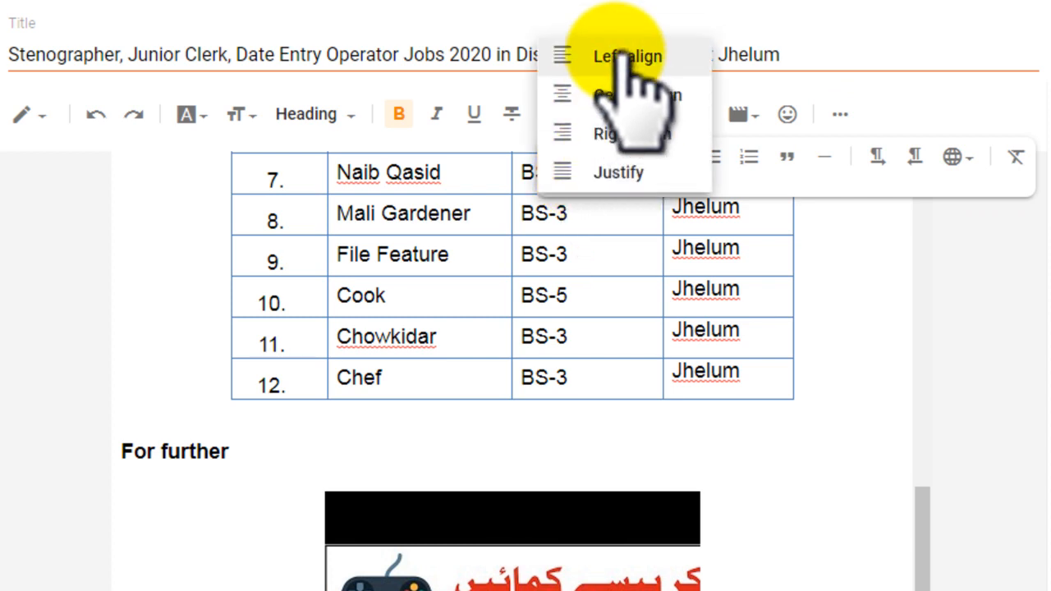
left_click(628, 94)
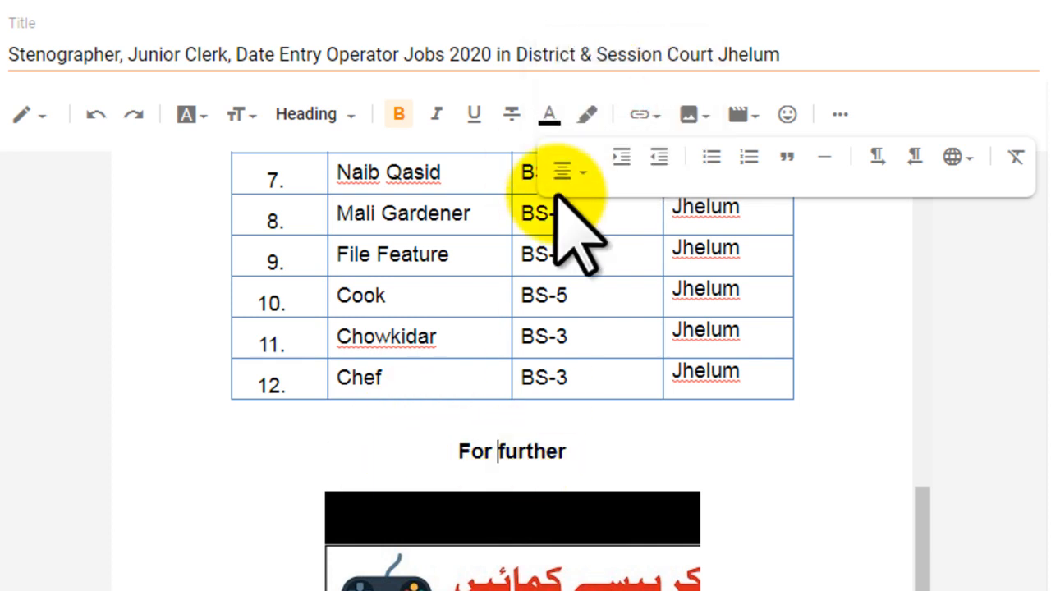
Try left and right alignment on the "For further" heading, and return it to center alignment
left_click(574, 172)
left_click(601, 132)
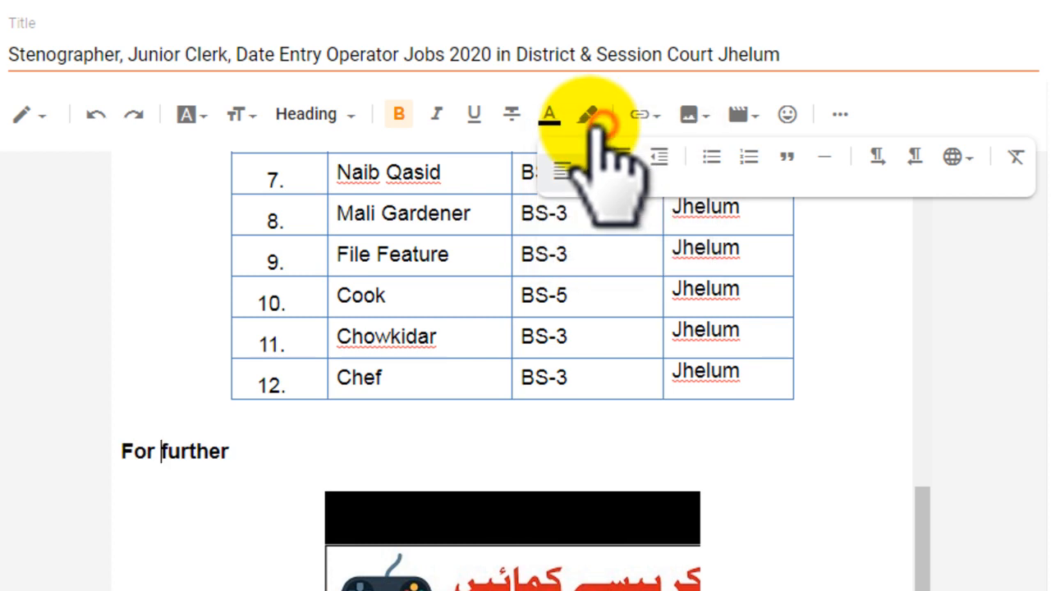
left_click(585, 169)
left_click(609, 250)
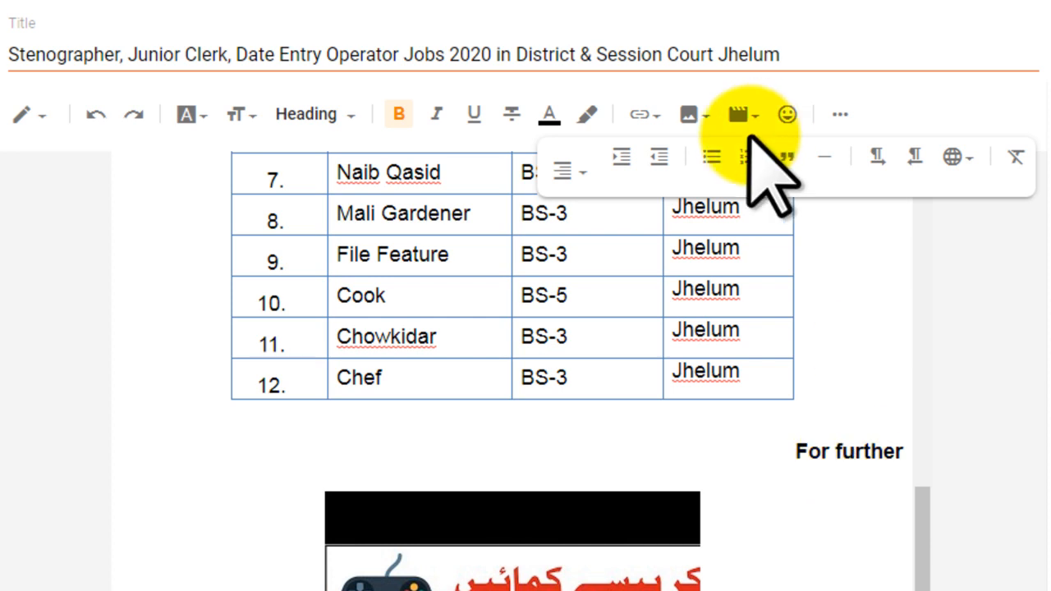
left_click(564, 171)
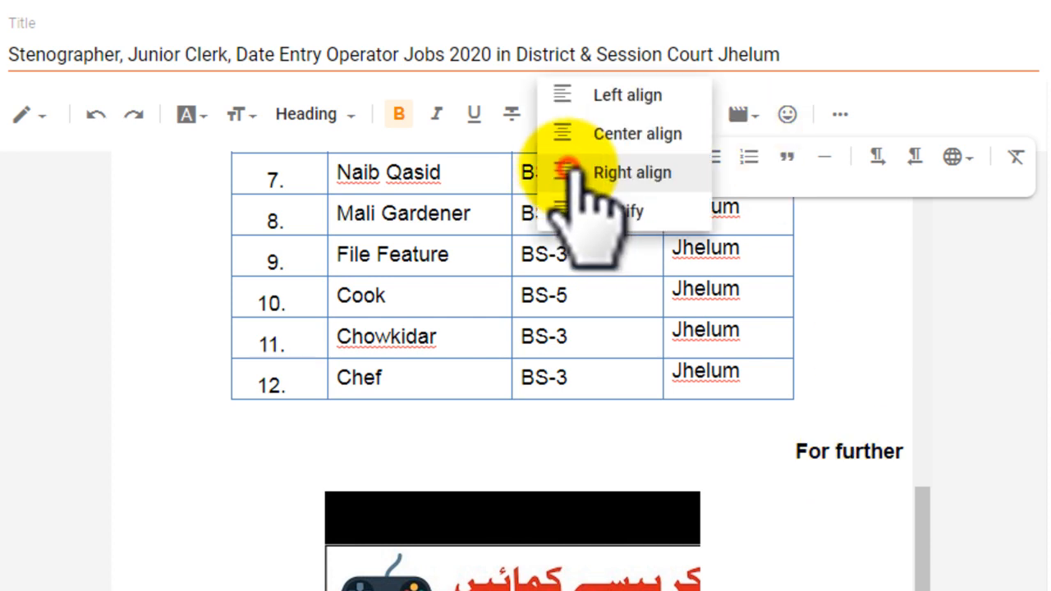
left_click(628, 136)
Apply Justify alignment to the newspaper advertisement image below the highlighted paragraph
left_click(577, 174)
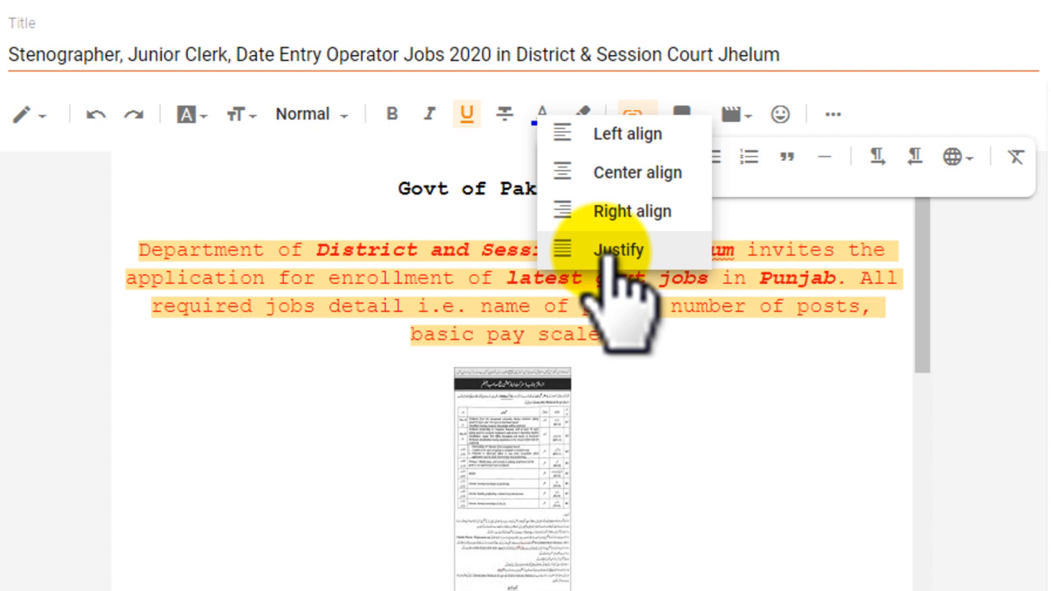
left_click(608, 251)
scroll(715, 430, "down", 10)
scroll(718, 430, "up", 5)
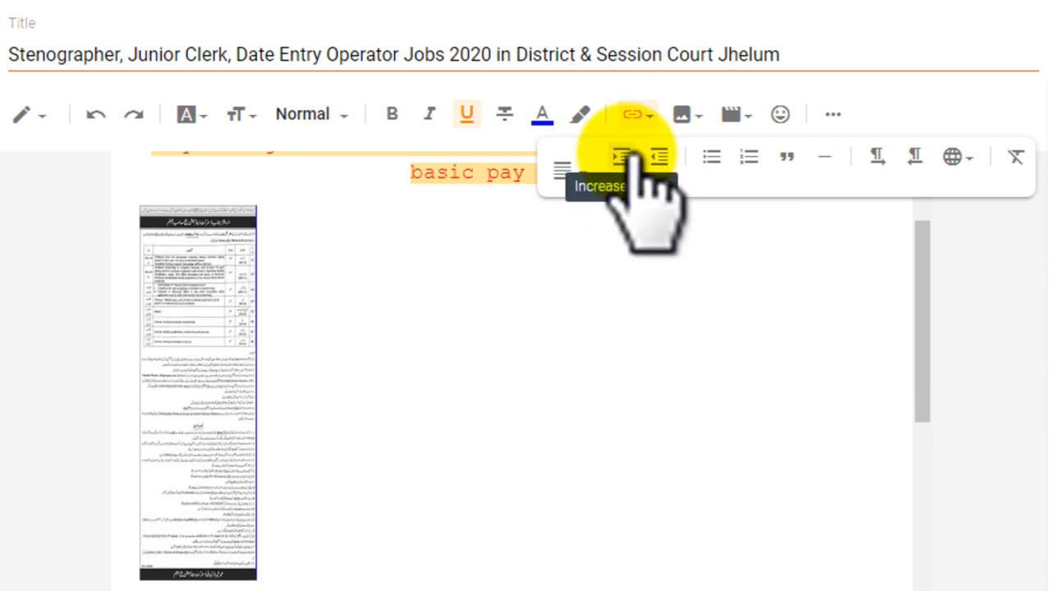
Increase the indent of the highlighted "Department of District and Session Court" paragraph by two levels, and decrease it by two levels
left_click(566, 411)
scroll(552, 390, "up", 2)
left_click_drag(649, 333, 134, 249)
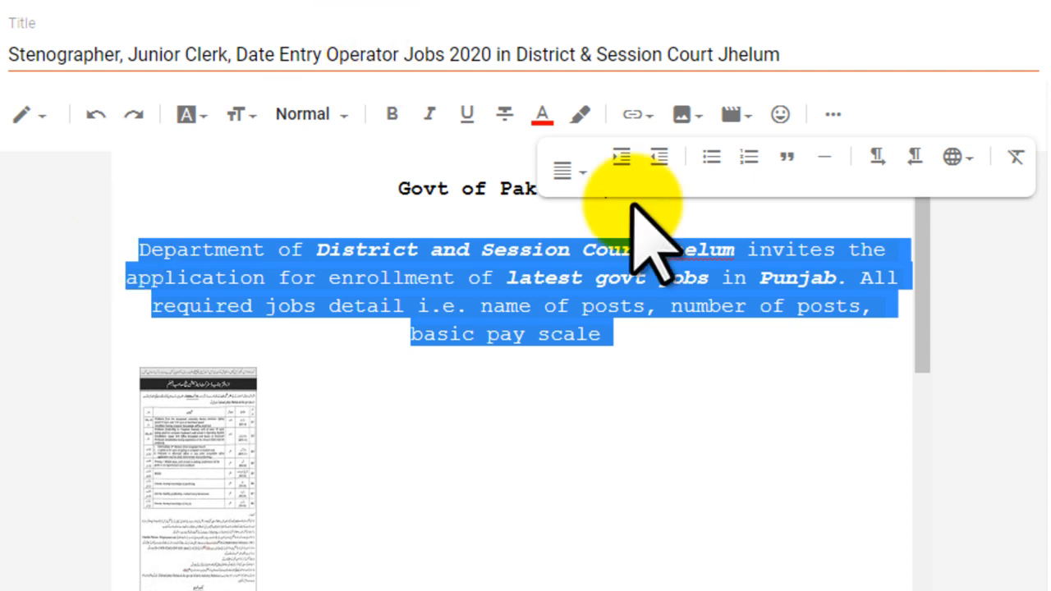
left_click(621, 152)
left_click(619, 150)
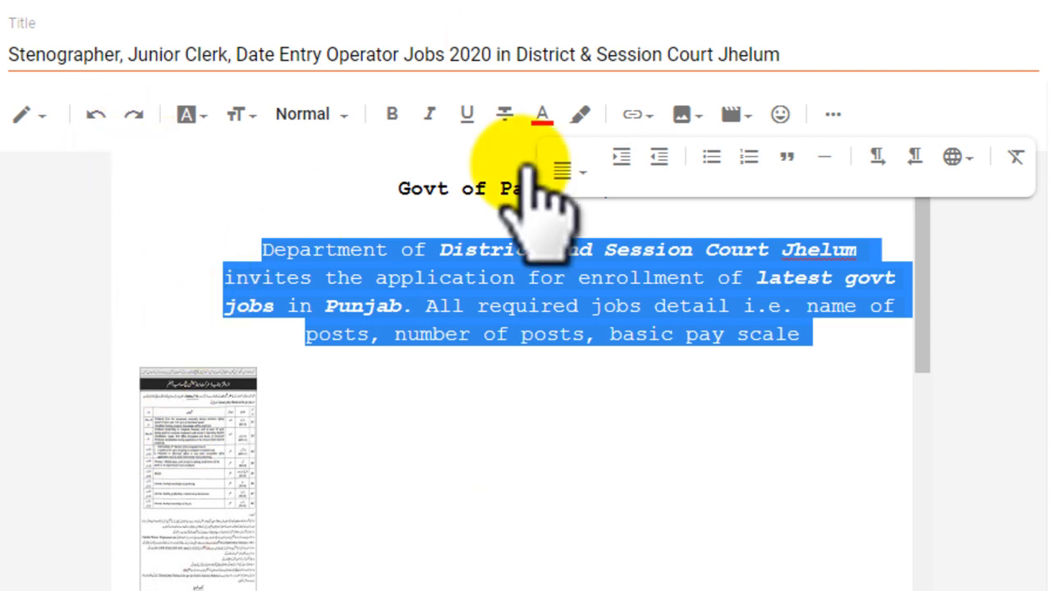
left_click(657, 159)
left_click(659, 157)
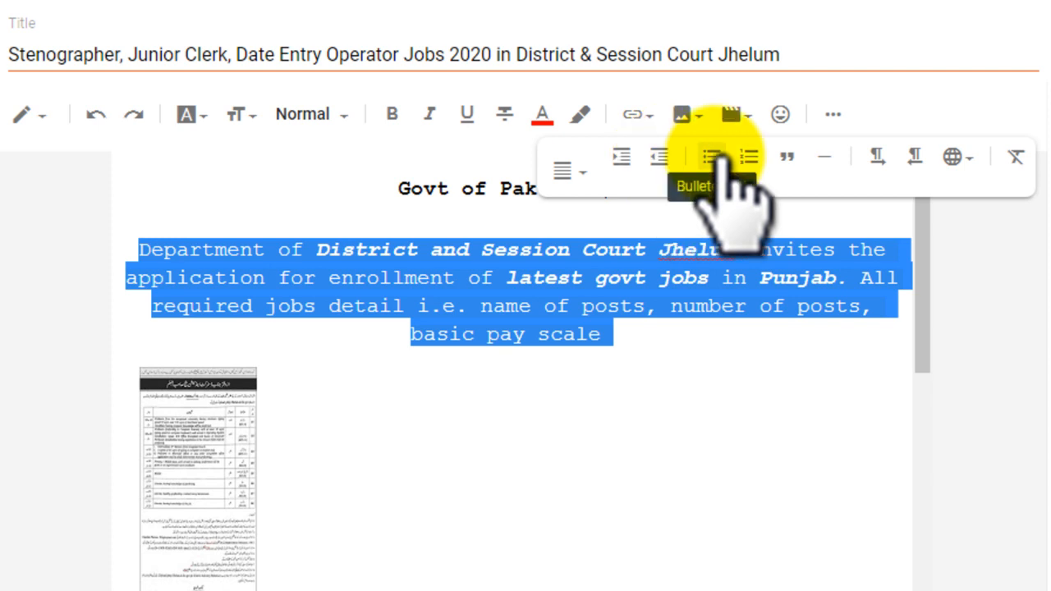
Break the "and more details of District and Session Court Jhelum Jobs 2020" paragraph onto a new line before "Court"
scroll(503, 476, "down", 6)
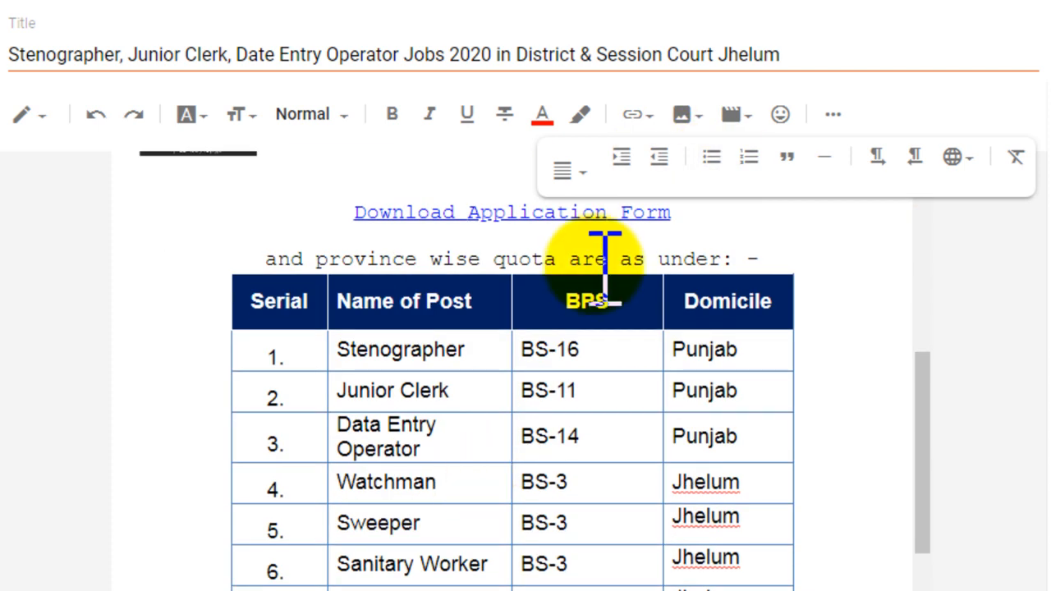
scroll(598, 312, "up", 7)
scroll(521, 387, "down", 10)
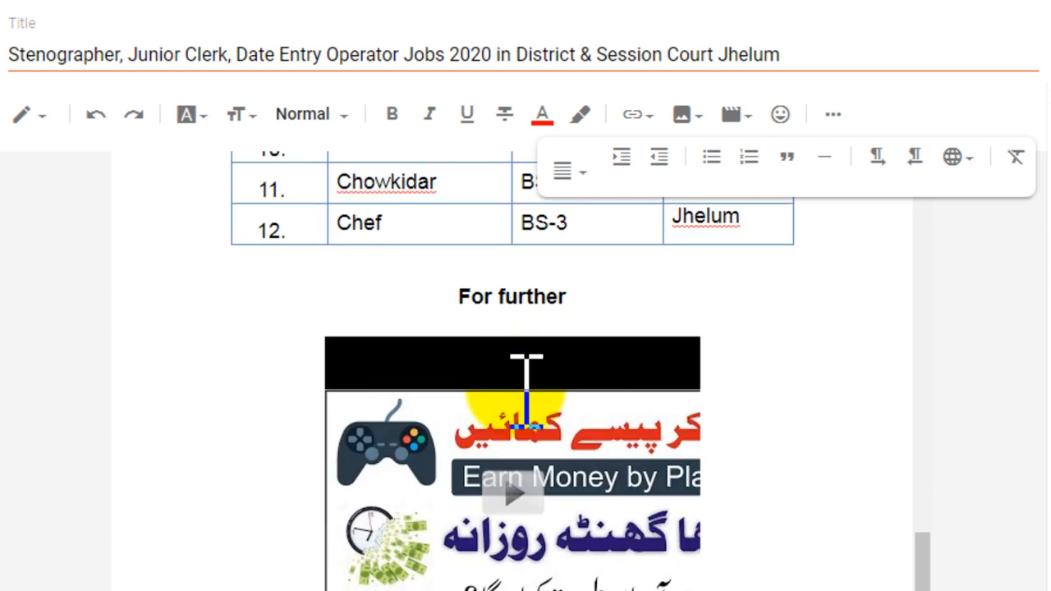
left_click(531, 543)
left_click(462, 441)
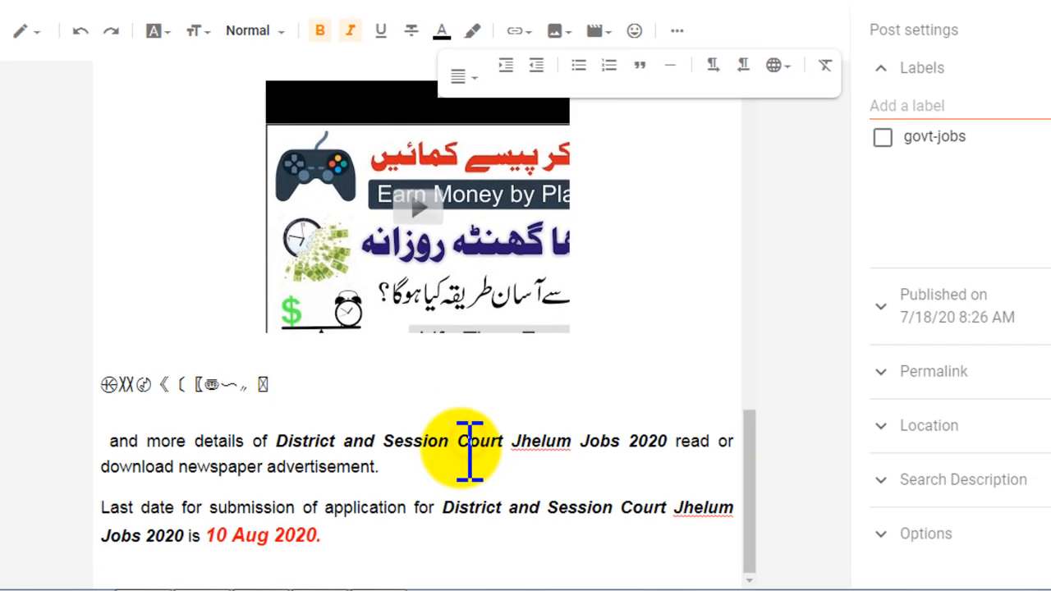
key("Return")
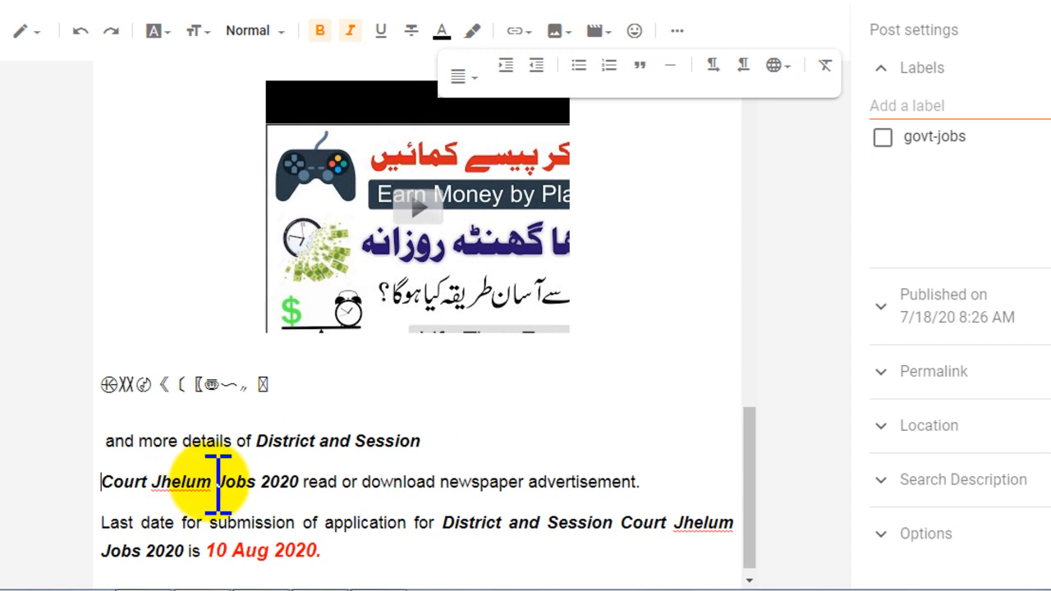
Break the "Court Jhelum Jobs 2020" line into separate lines before "Jobs 2020" and before "read or download newspaper advertisement"
key("Return")
left_click(187, 522)
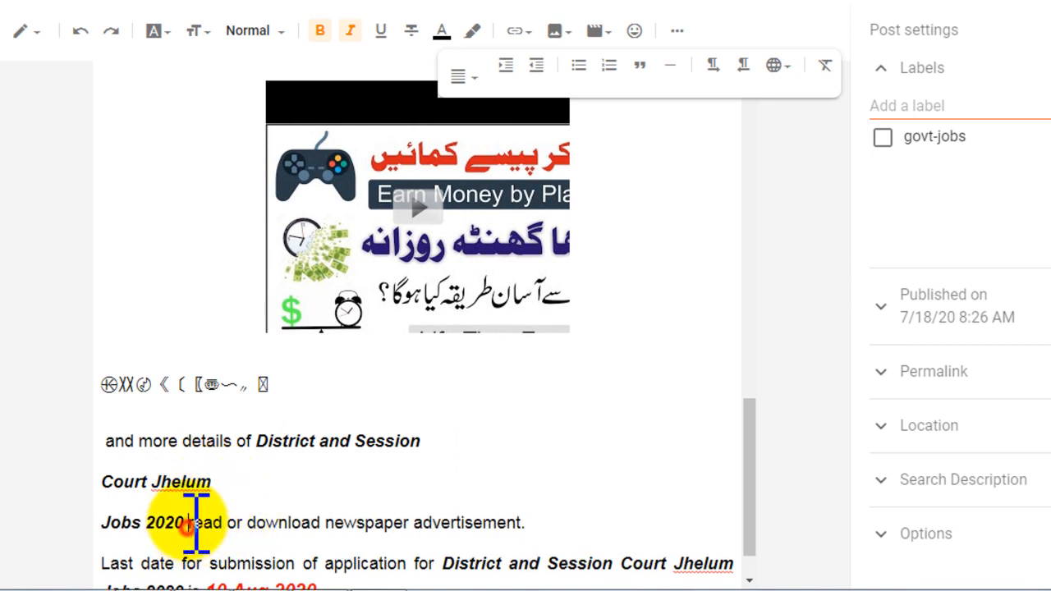
key("Return")
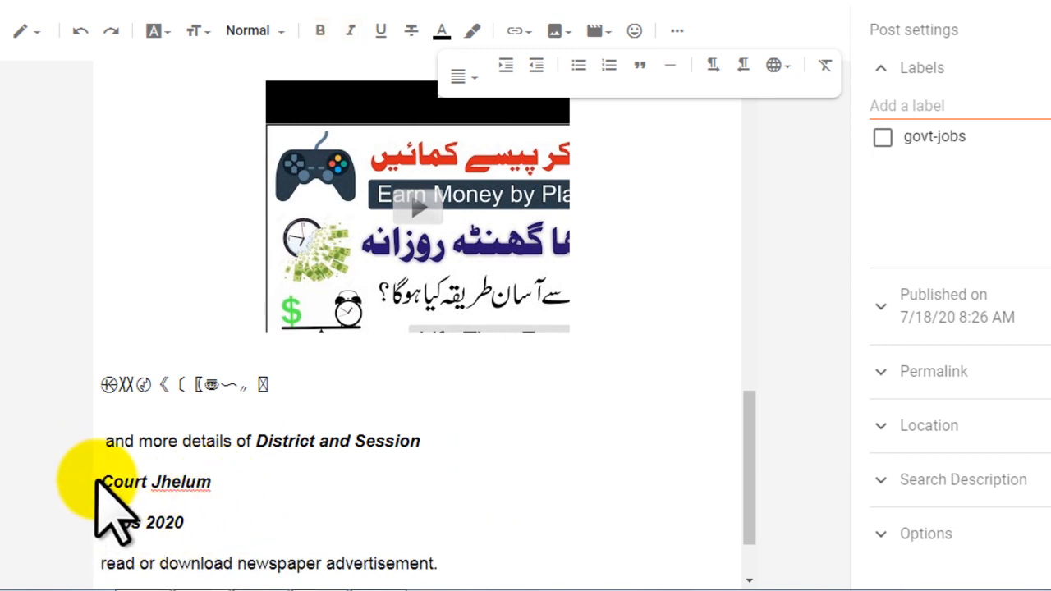
Format the "Court Jhelum" and "Jobs 2020" lines as a bulleted list, and convert it to a numbered list
left_click_drag(194, 522, 100, 482)
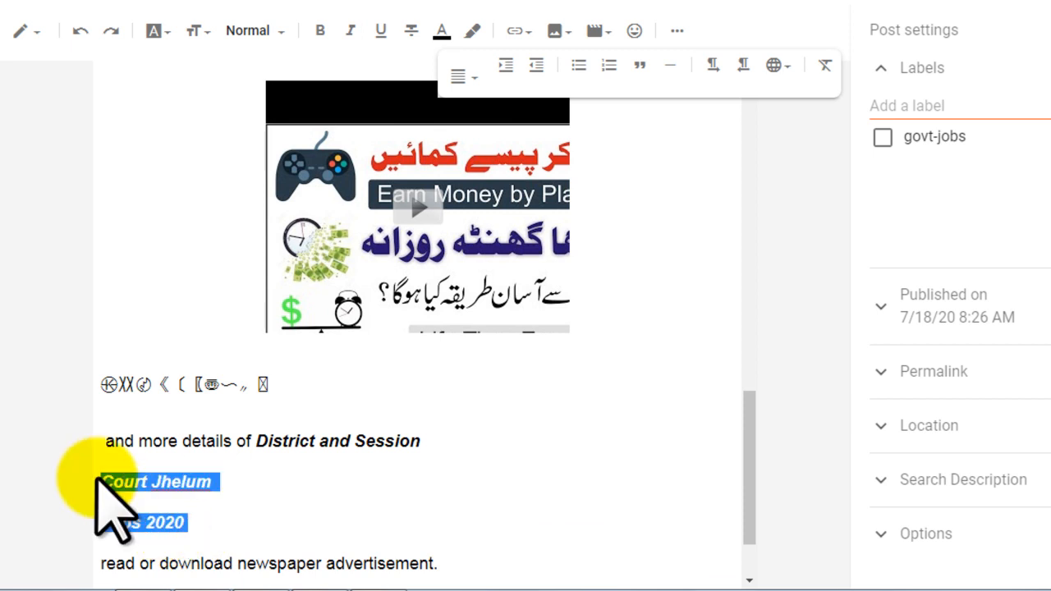
left_click(579, 65)
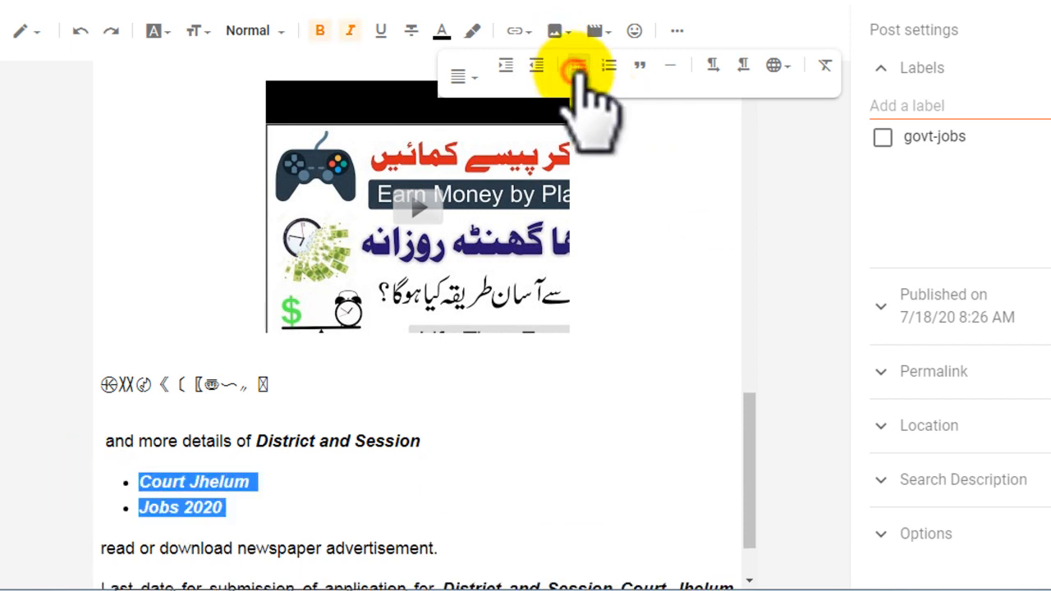
scroll(310, 271, "down", 1)
scroll(311, 271, "down", 1)
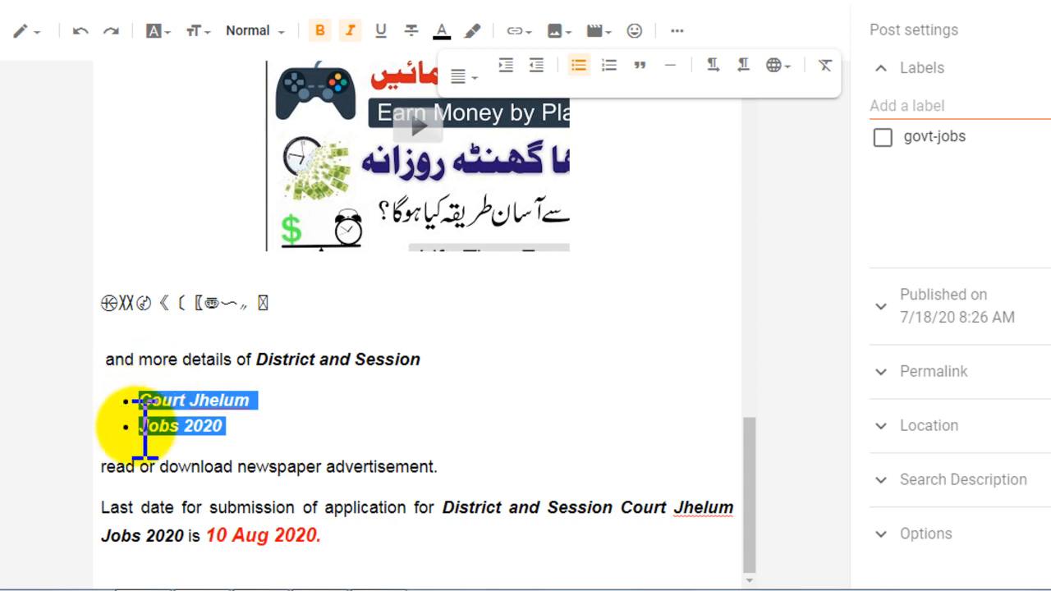
left_click(610, 67)
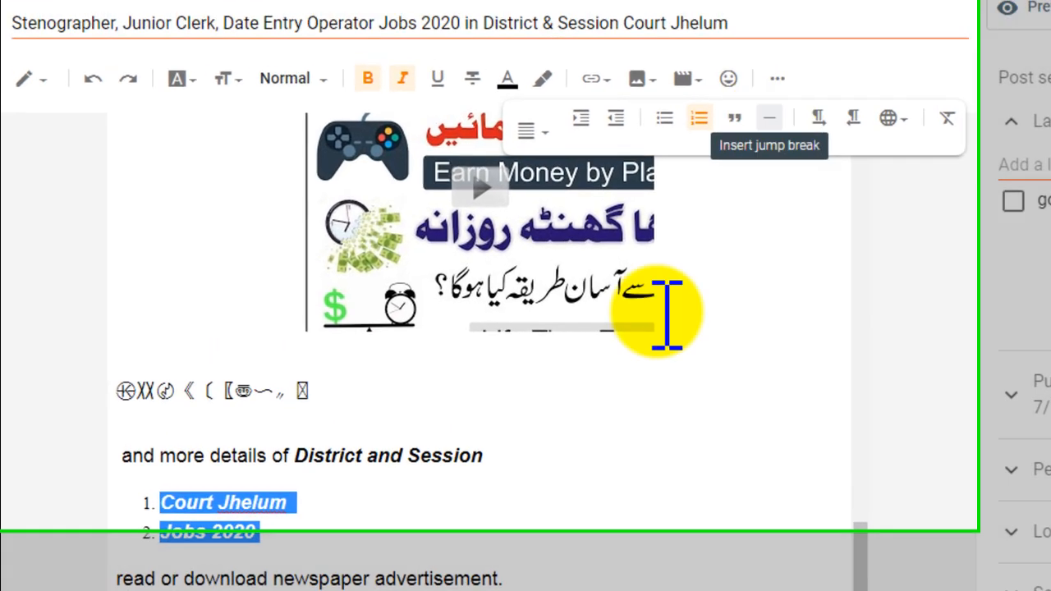
Insert a jump break after "basic pay scale" at the end of the highlighted paragraph
left_click(519, 317)
scroll(519, 316, "up", 5)
scroll(653, 464, "up", 5)
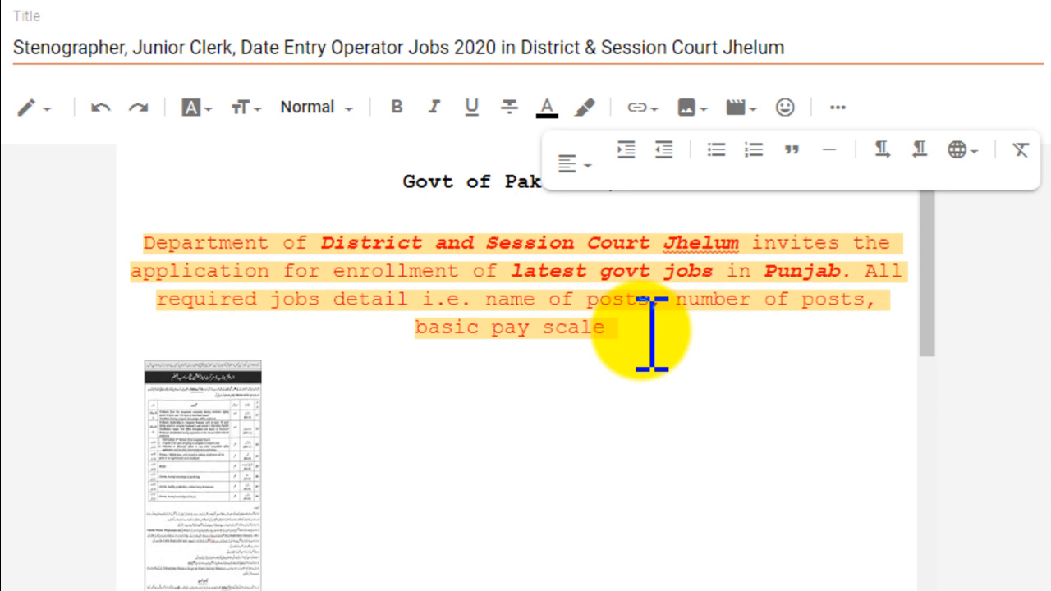
left_click(636, 329)
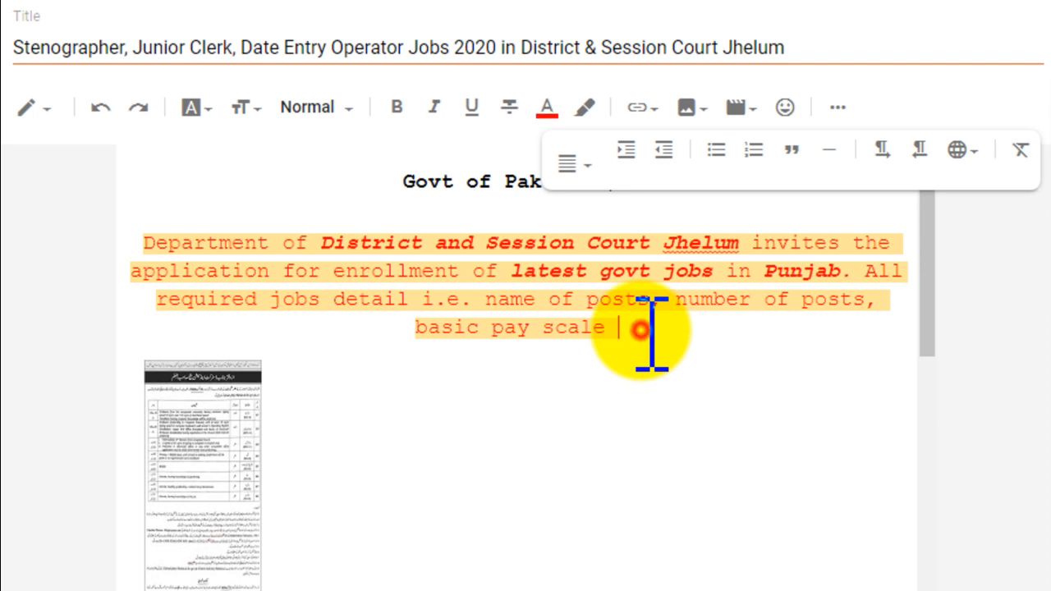
left_click(831, 150)
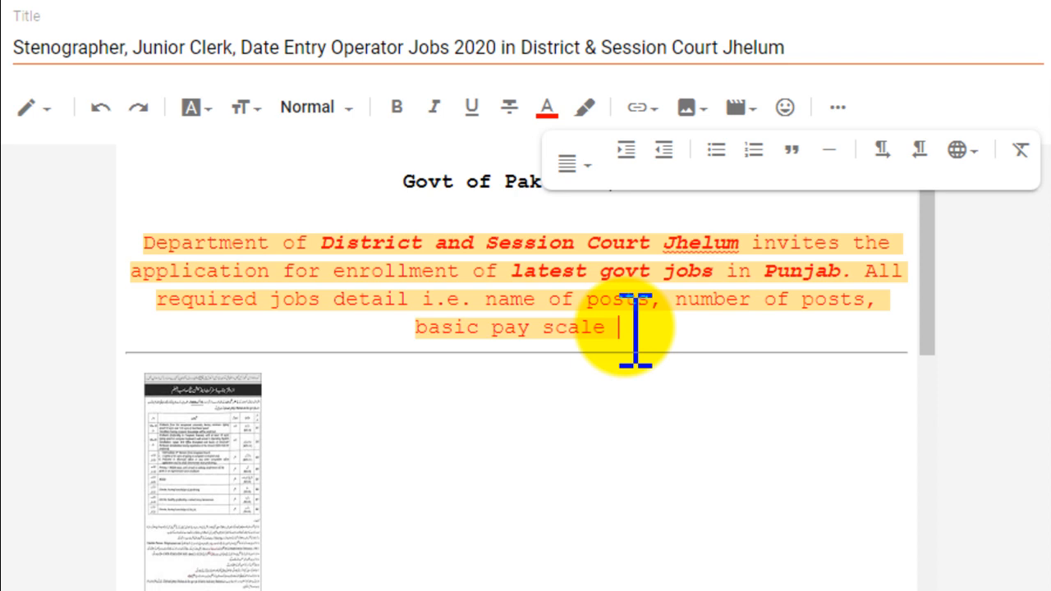
Apply left-to-right layout to the newspaper advertisement image's paragraph below the jump break
left_click(605, 434)
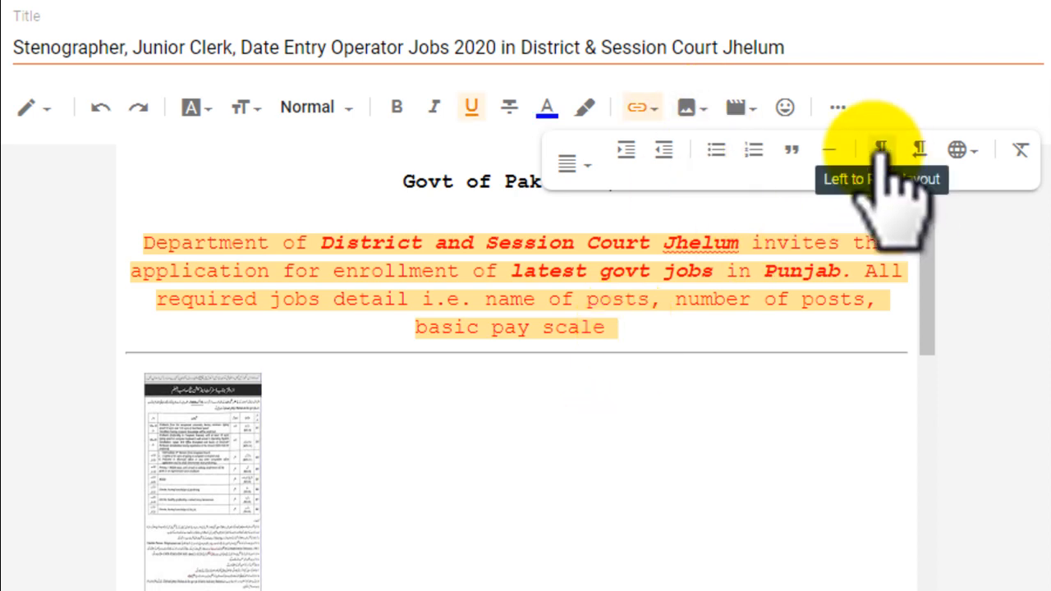
left_click(664, 482)
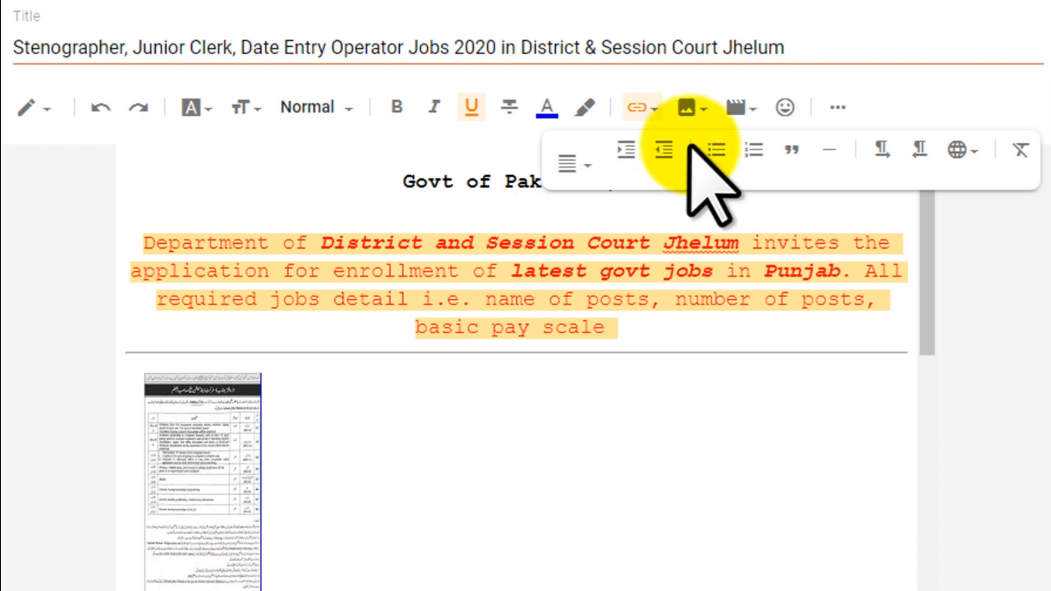
left_click(885, 150)
left_click(509, 441)
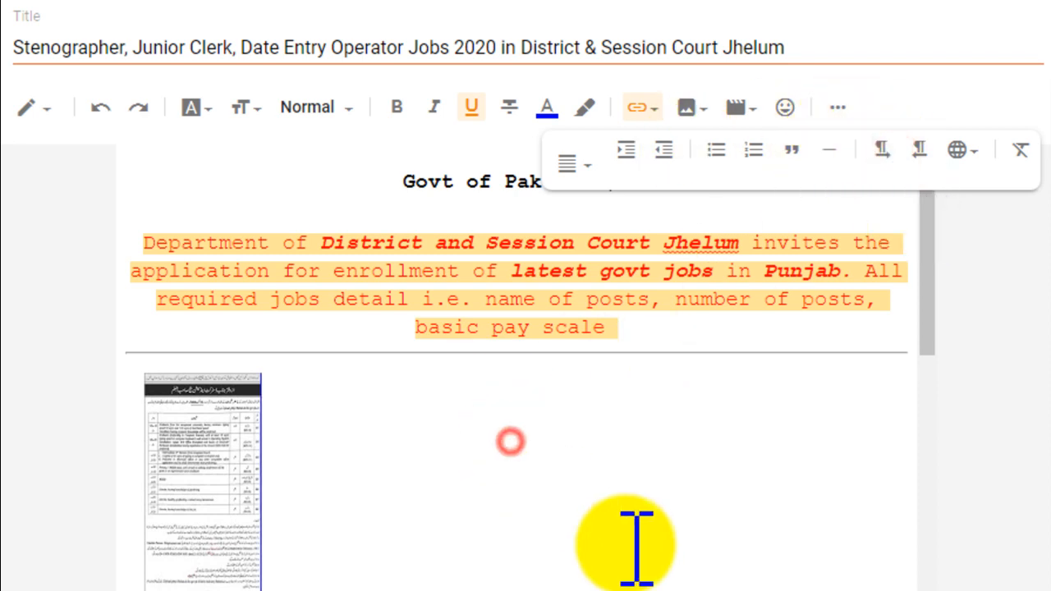
scroll(636, 546, "down", 5)
scroll(677, 525, "up", 5)
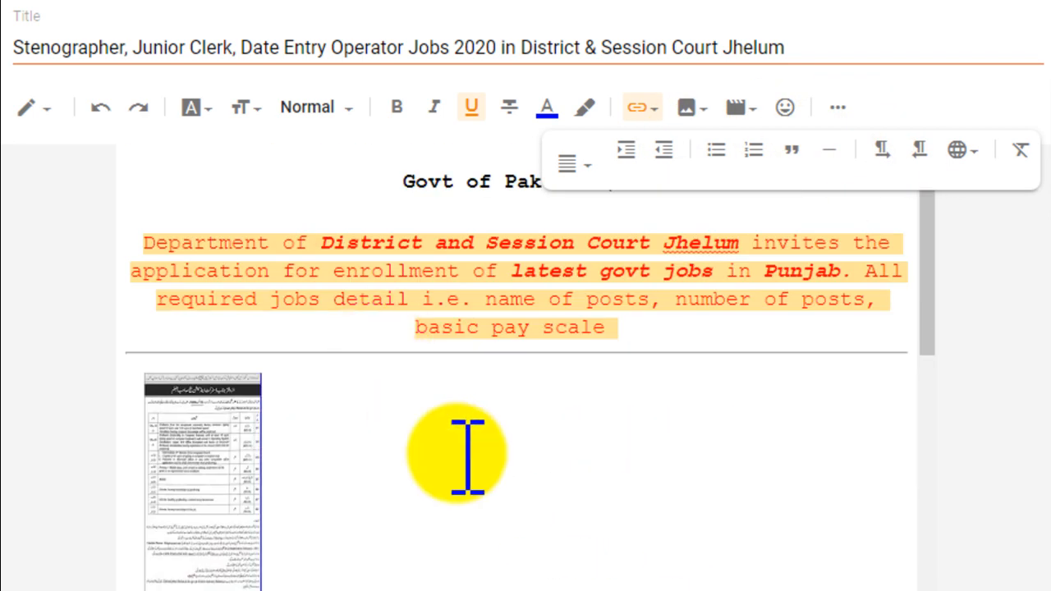
Apply right-to-left layout to the highlighted "Department of" paragraph and to the text from the special characters through "Jobs 2020"
left_click_drag(624, 328, 124, 234)
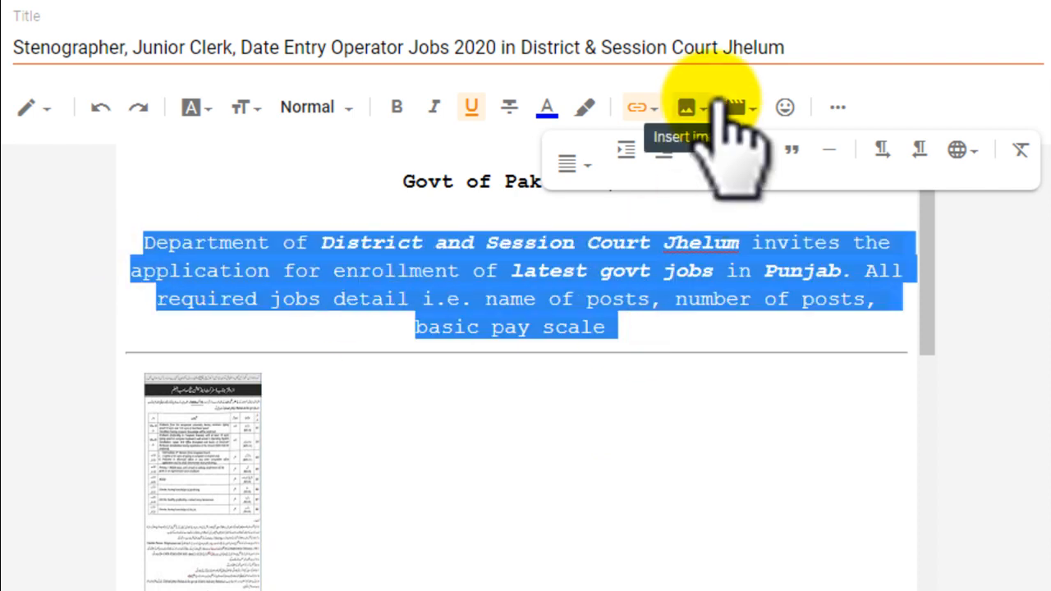
left_click(921, 147)
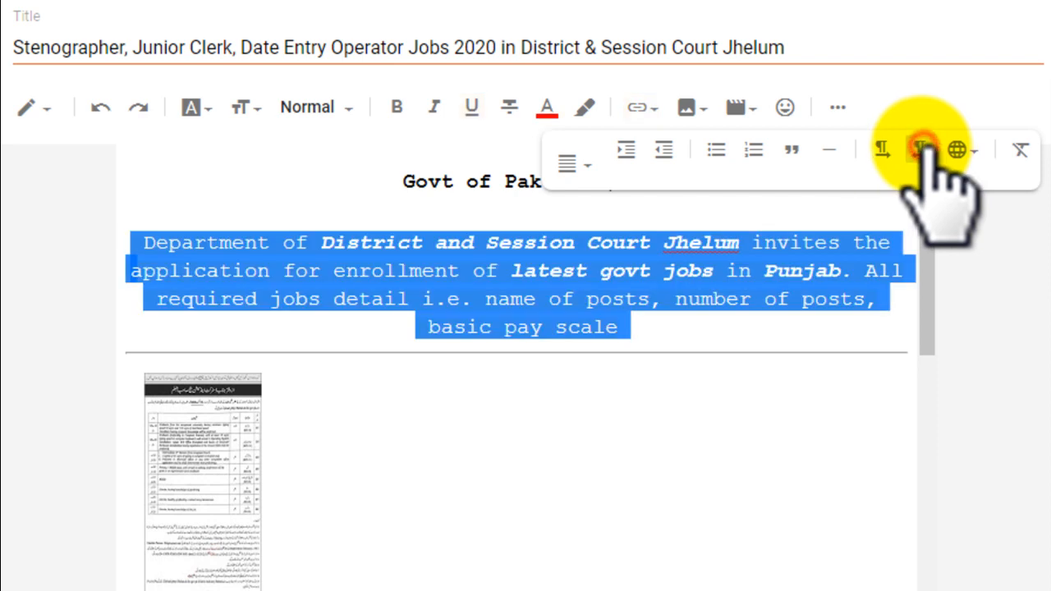
scroll(761, 441, "down", 10)
scroll(762, 441, "down", 10)
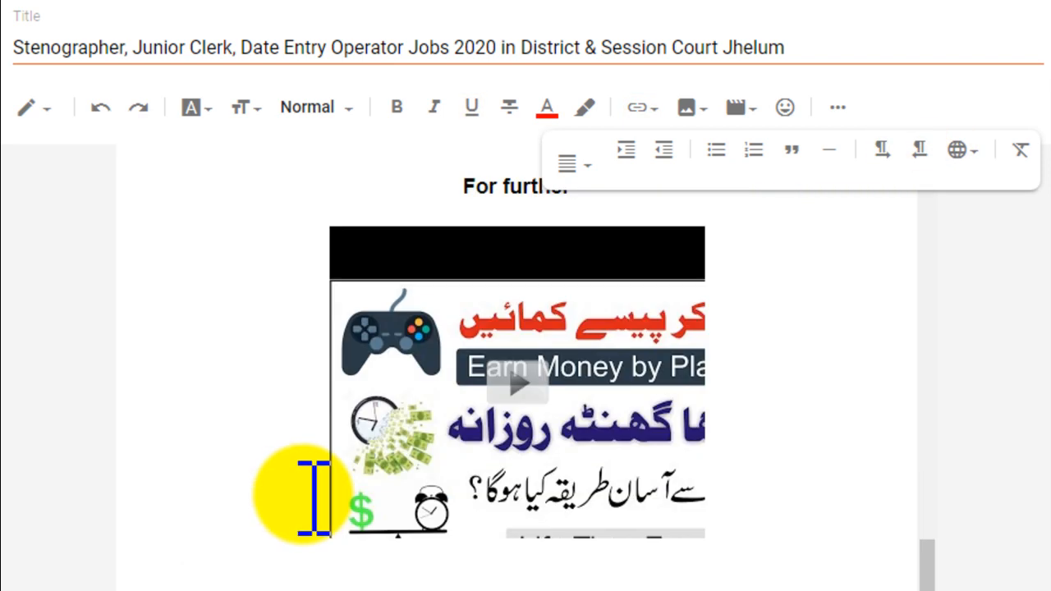
left_click_drag(328, 588, 136, 443)
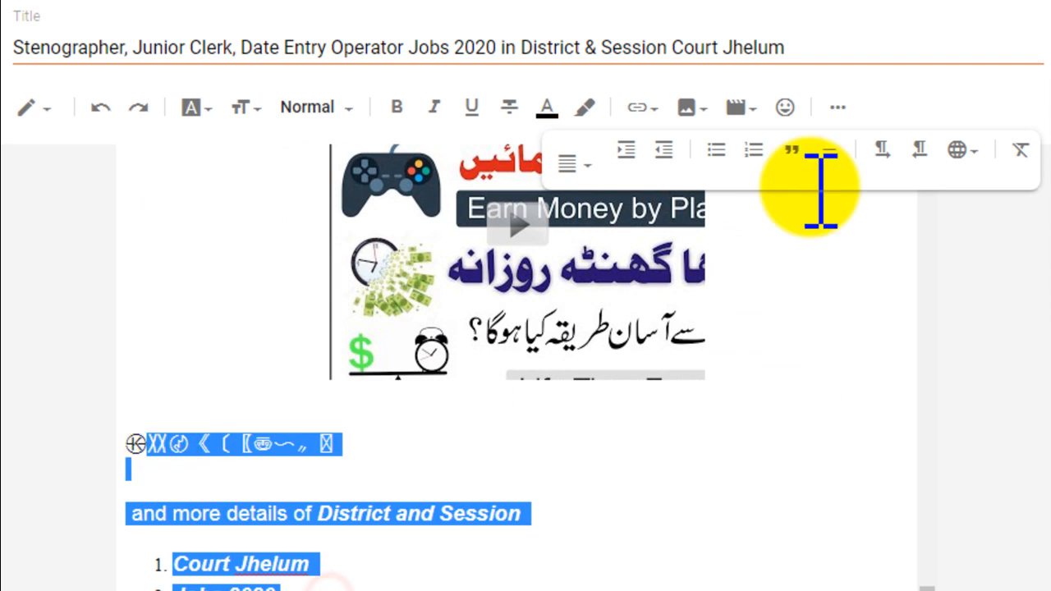
left_click(921, 150)
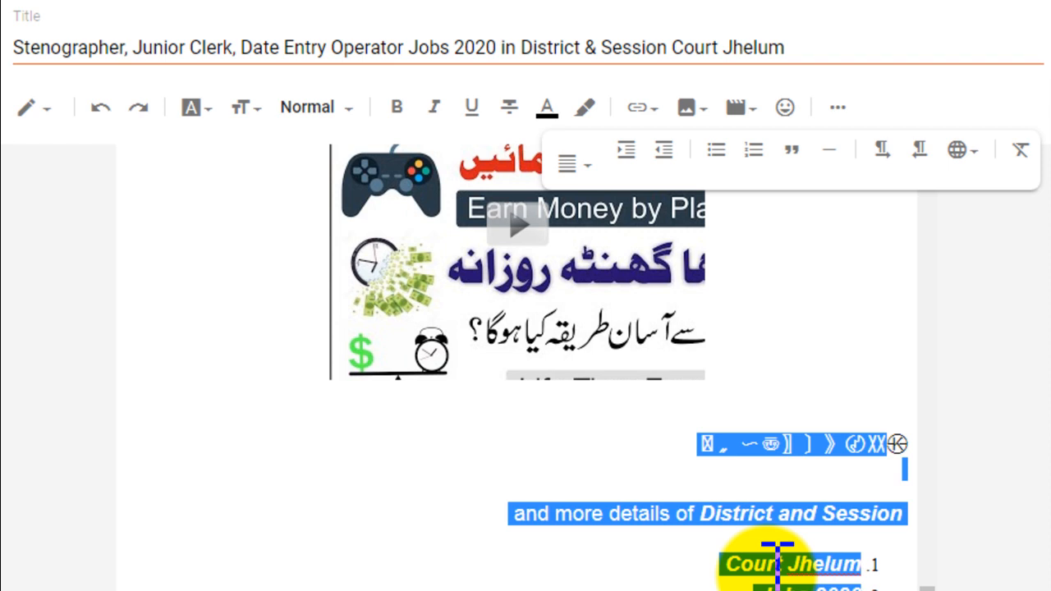
Browse the languages offered by the input tools, and close the list without choosing one
left_click(976, 152)
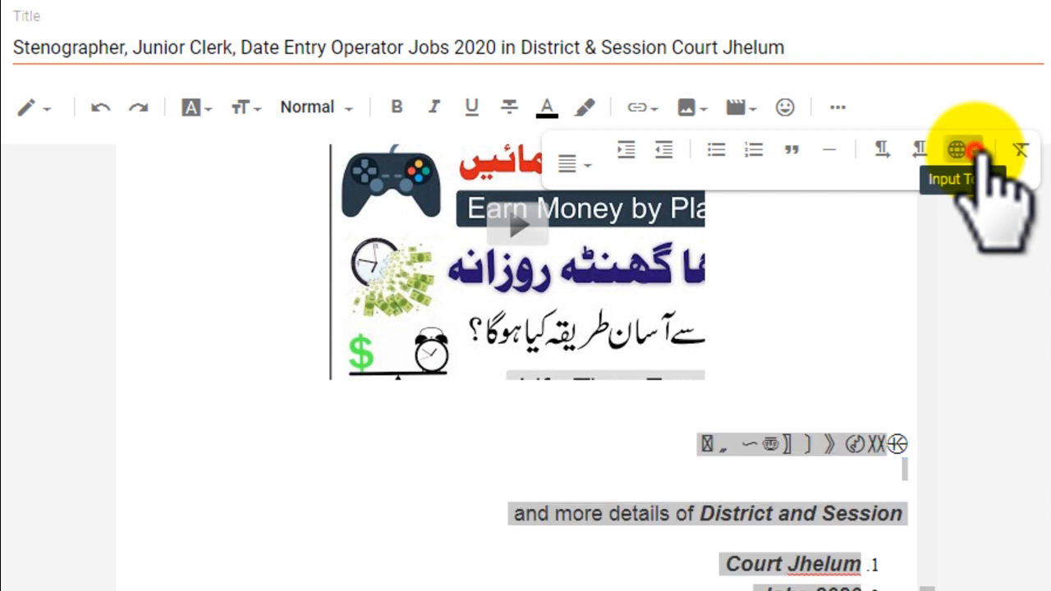
scroll(951, 465, "down", 5)
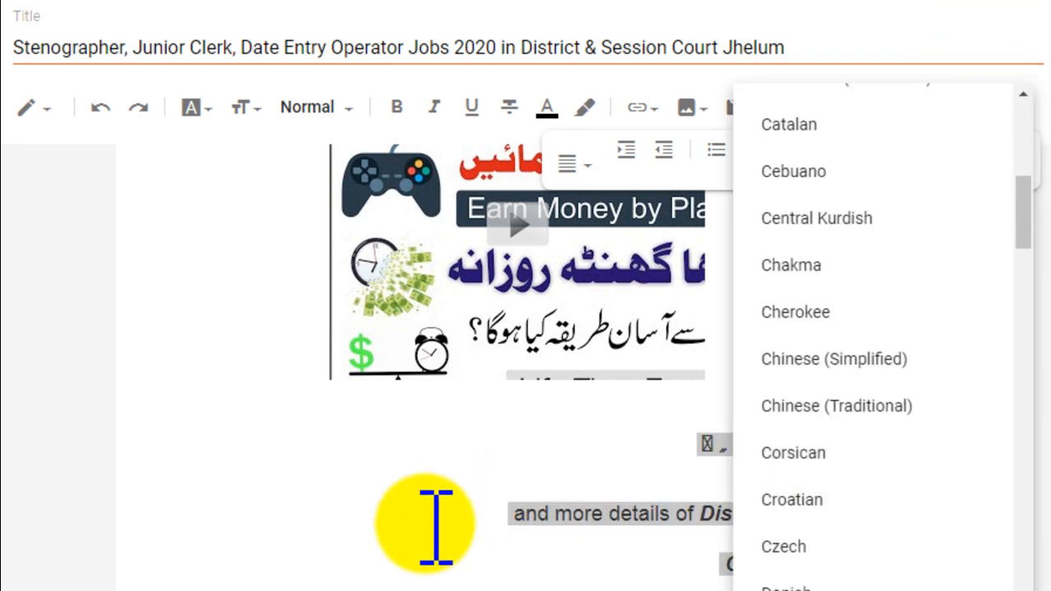
left_click(370, 493)
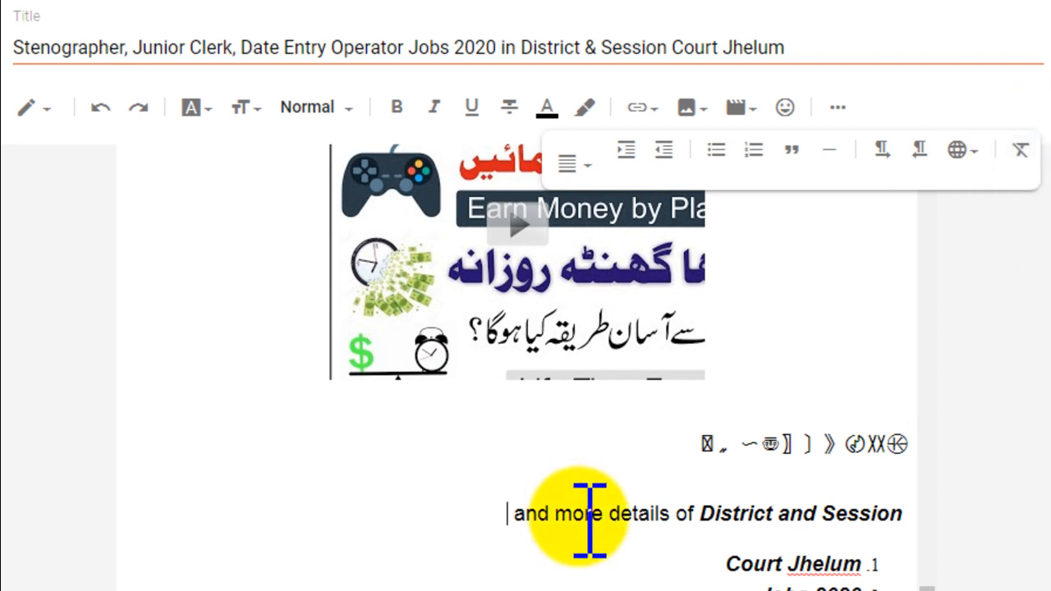
Clear the formatting of the highlighted "Department of District and Session Court" paragraph up to "number of posts,"
scroll(586, 516, "down", 5)
scroll(590, 519, "up", 5)
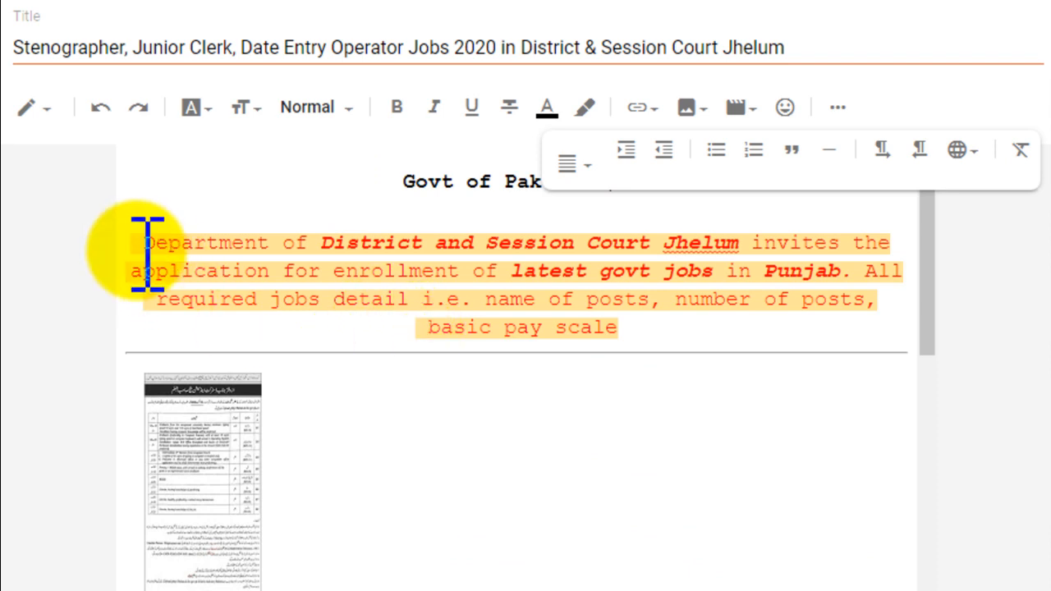
left_click_drag(130, 248, 354, 273)
left_click_drag(654, 339, 486, 321)
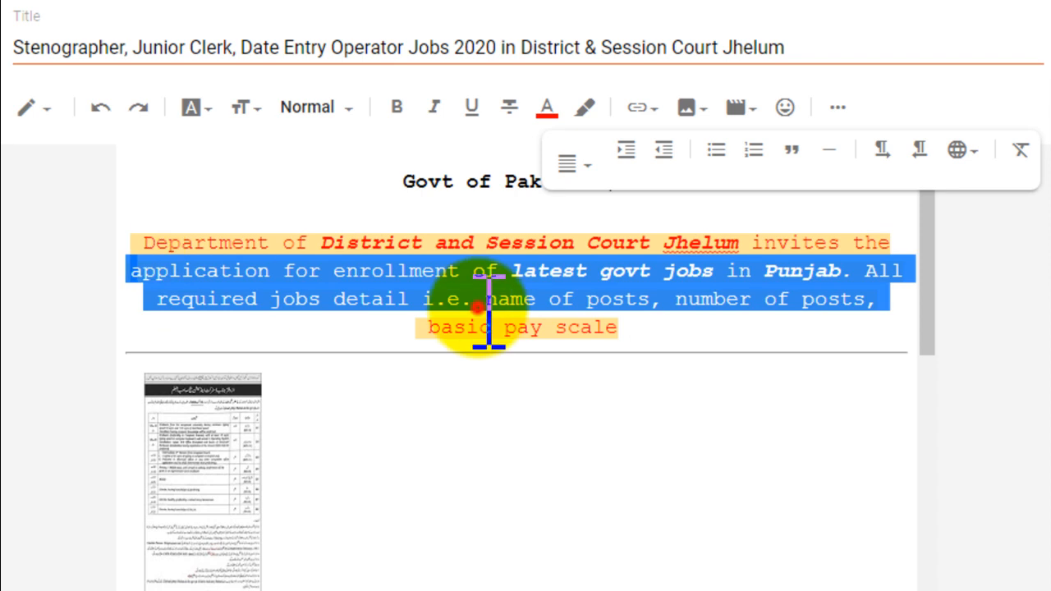
left_click(482, 320)
left_click_drag(694, 329, 146, 243)
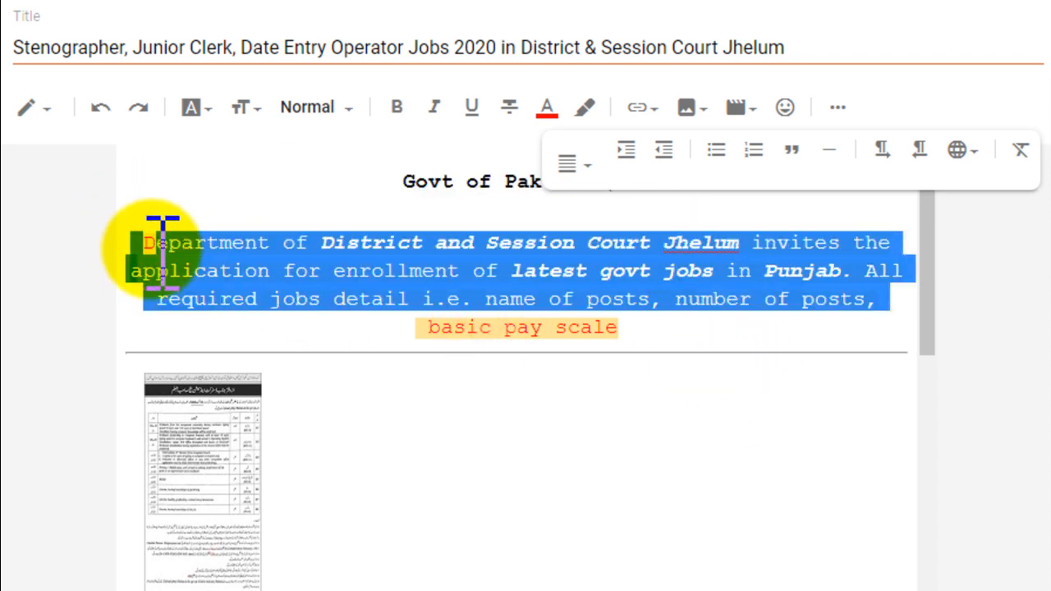
left_click(1022, 150)
left_click(468, 269)
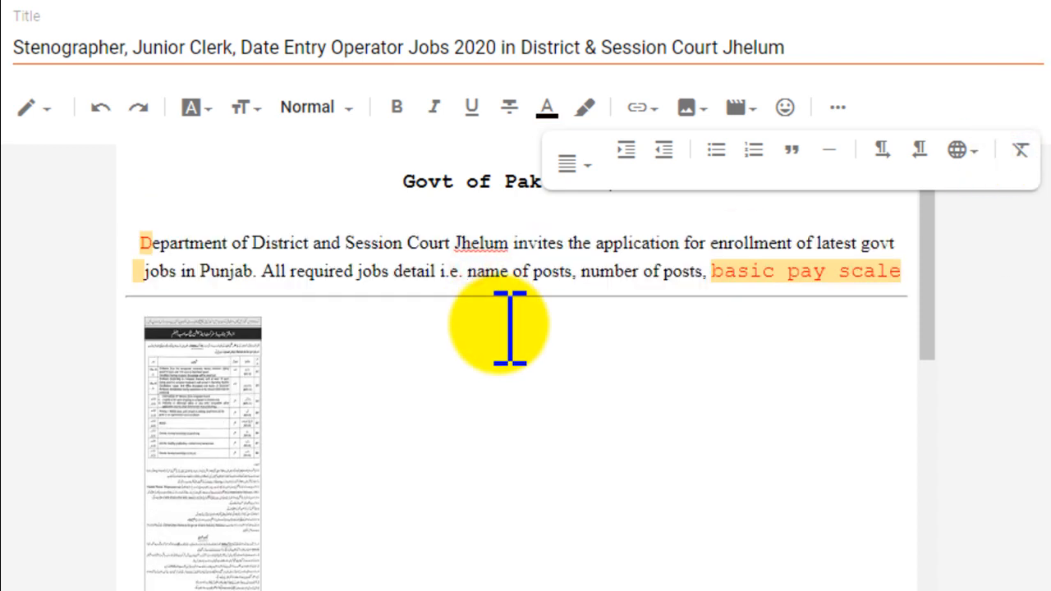